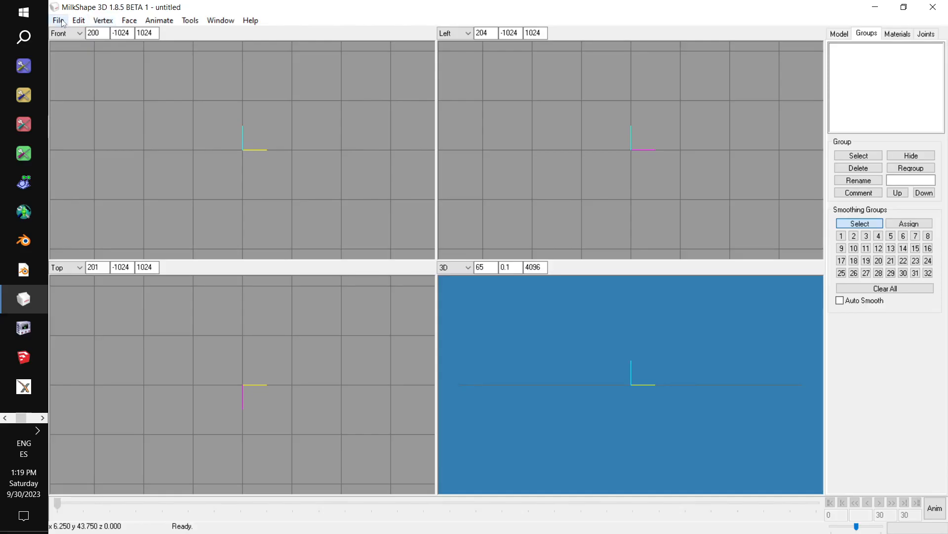
Open the Plunge Rio.ms3d model from the Curvalicious folder on the Desktop.
left_click(59, 21)
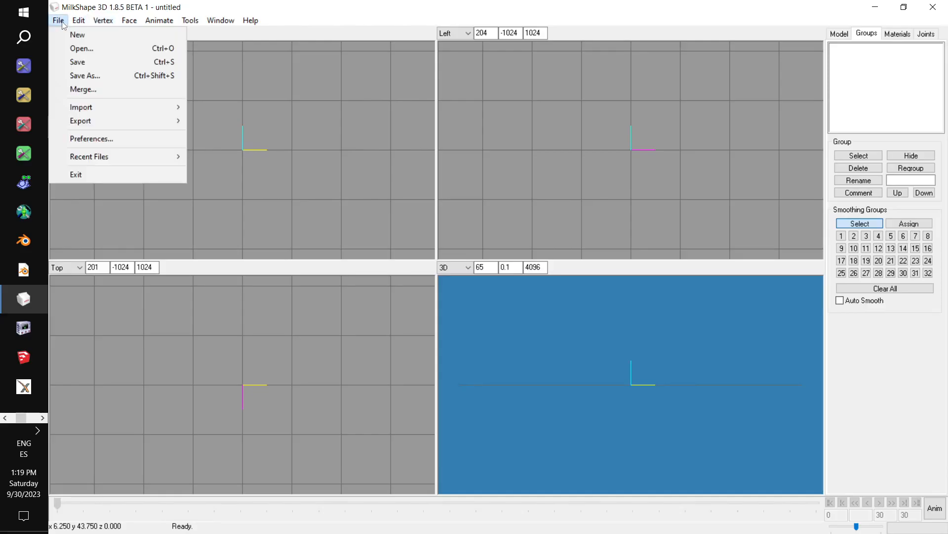
left_click(82, 49)
scroll(195, 214, "up", 3)
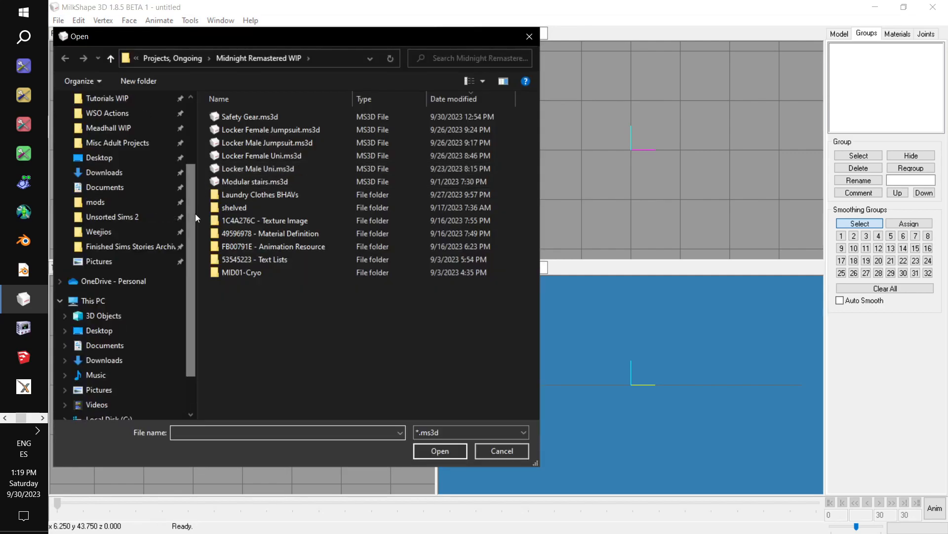
left_click(144, 252)
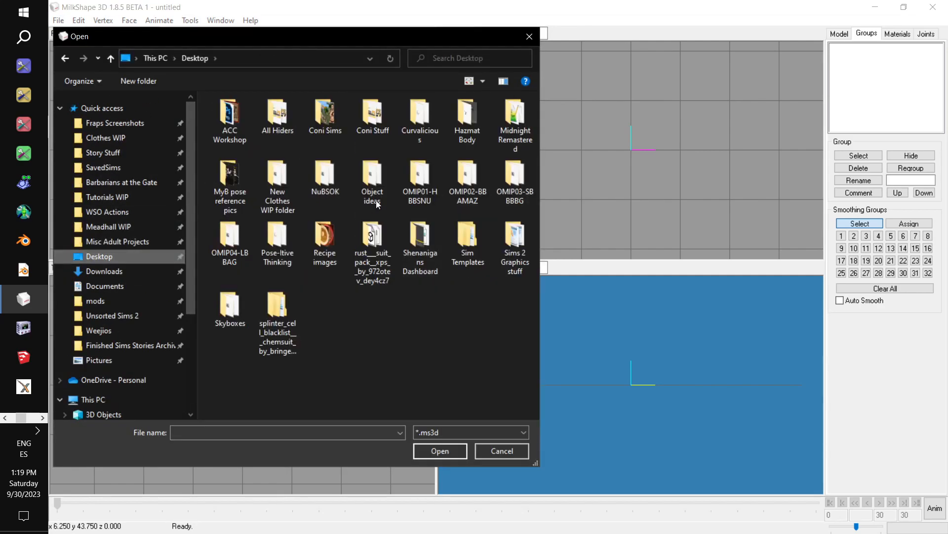
double_click(419, 118)
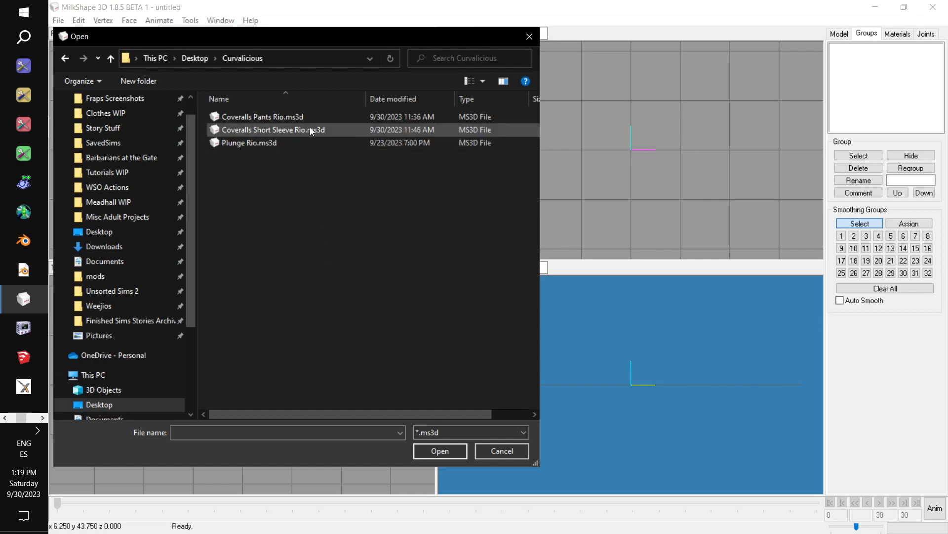
left_click(314, 143)
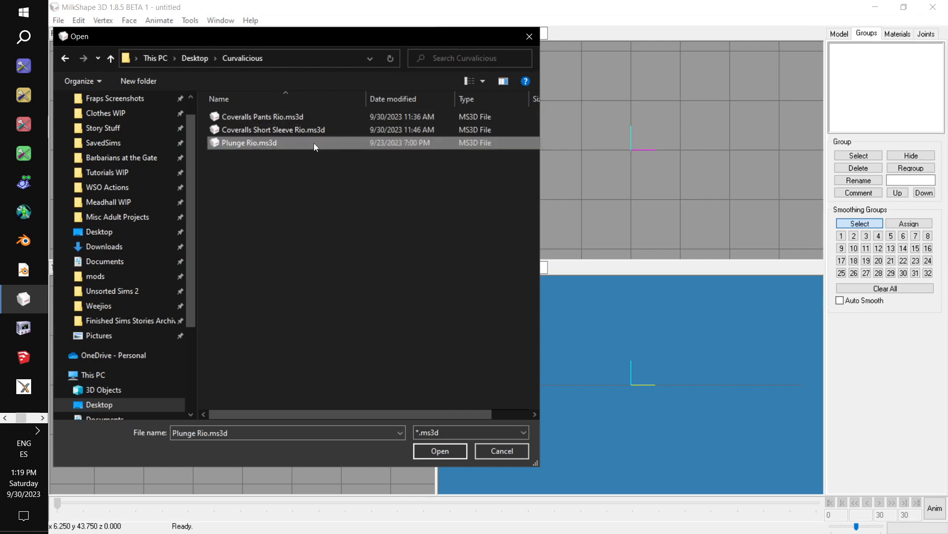
double_click(314, 144)
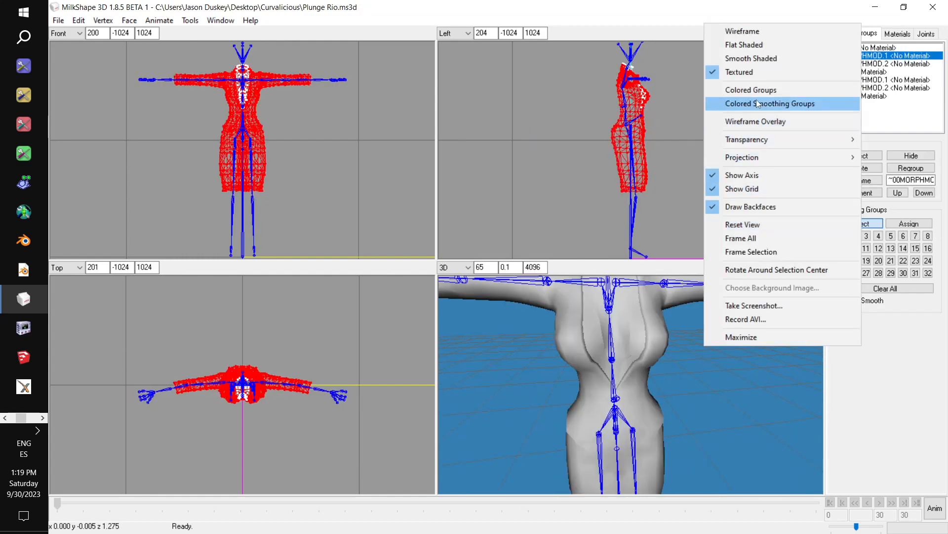
Display the 3D view with colored groups and show the ~00MORPHMOD.1 group briefly before hiding it again.
left_click(753, 91)
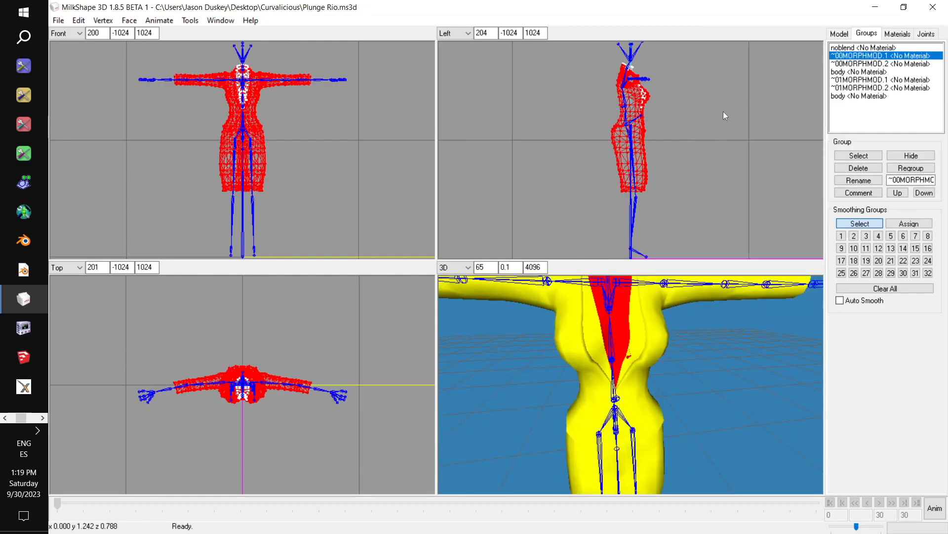
left_click_drag(723, 113, 727, 188, "ctrl")
scroll(662, 204, "up", 6)
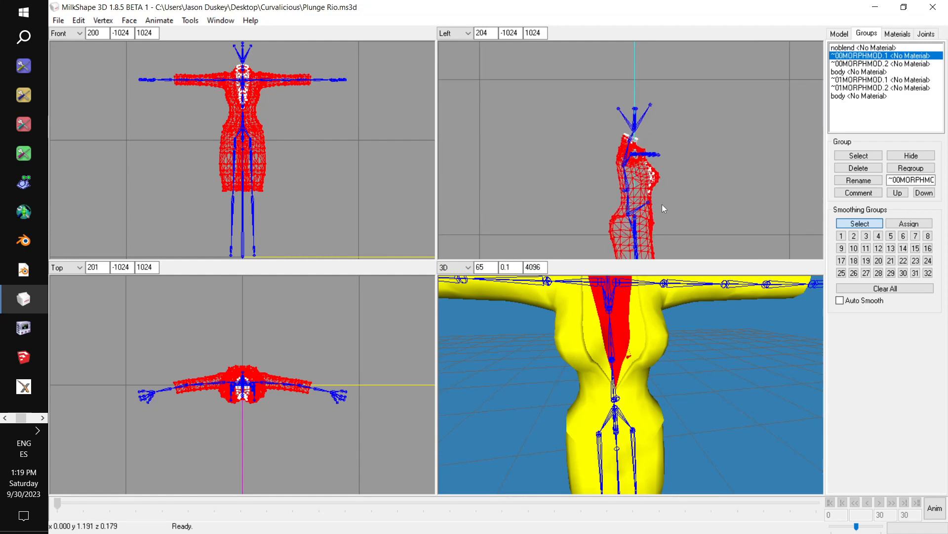
left_click(910, 156)
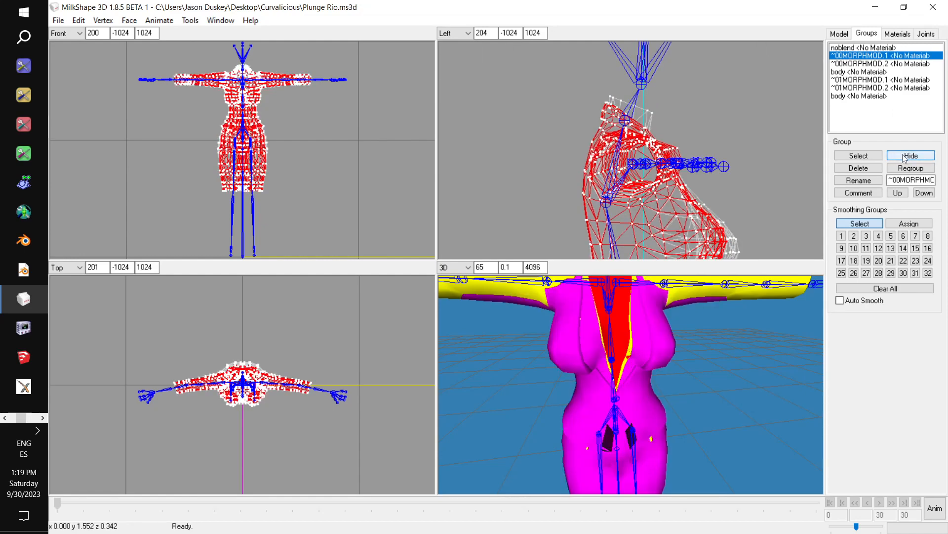
left_click(911, 156)
Hide the noblend group to isolate the neckline insert for close work in the front view.
left_click(863, 47)
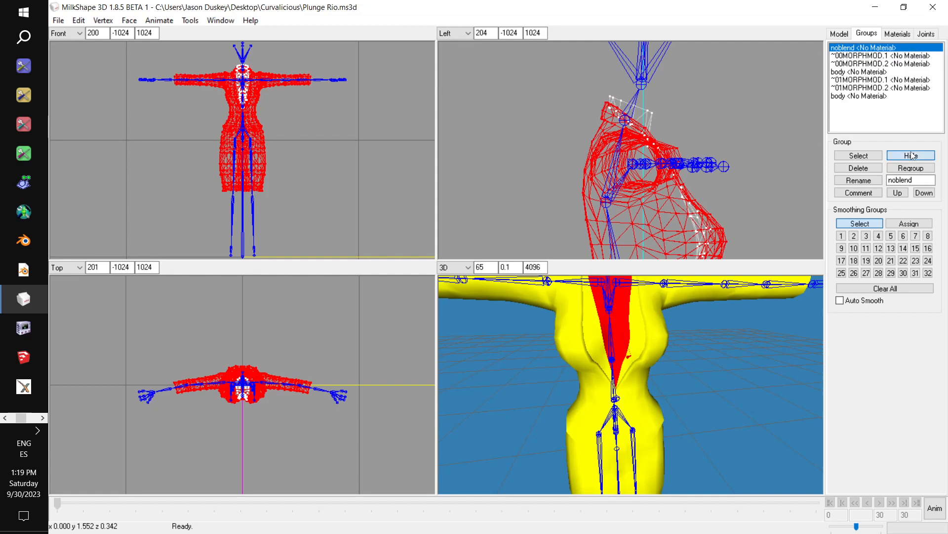
left_click(911, 156)
scroll(323, 178, "up", 3)
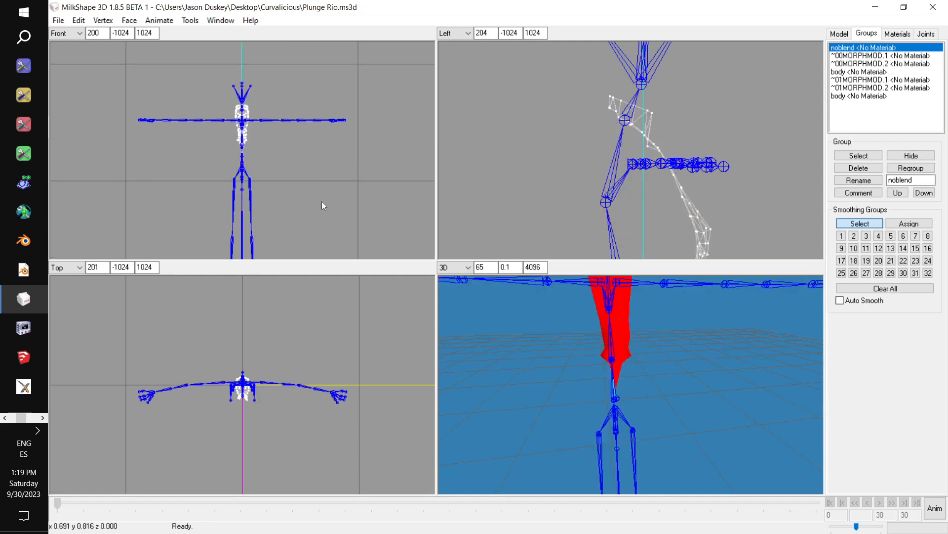
scroll(330, 200, "up", 4)
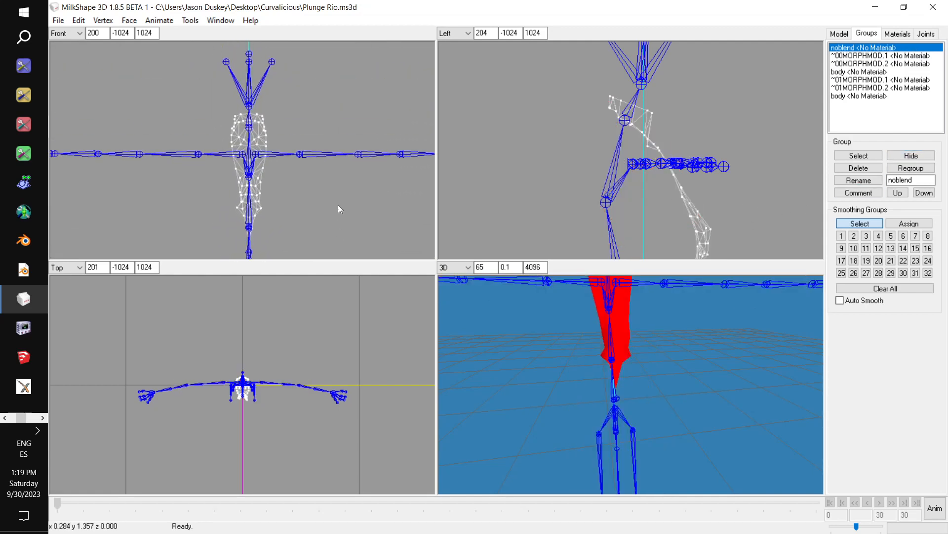
scroll(340, 210, "up", 2)
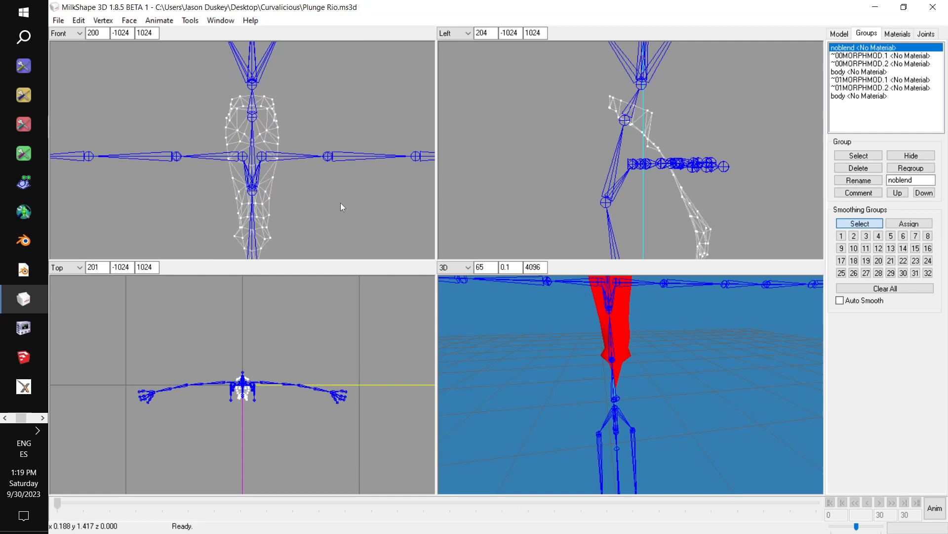
Select the single outer vertex near the lower end of the neckline insert in vertex mode and activate the Move tool.
left_click(840, 33)
left_click(860, 63)
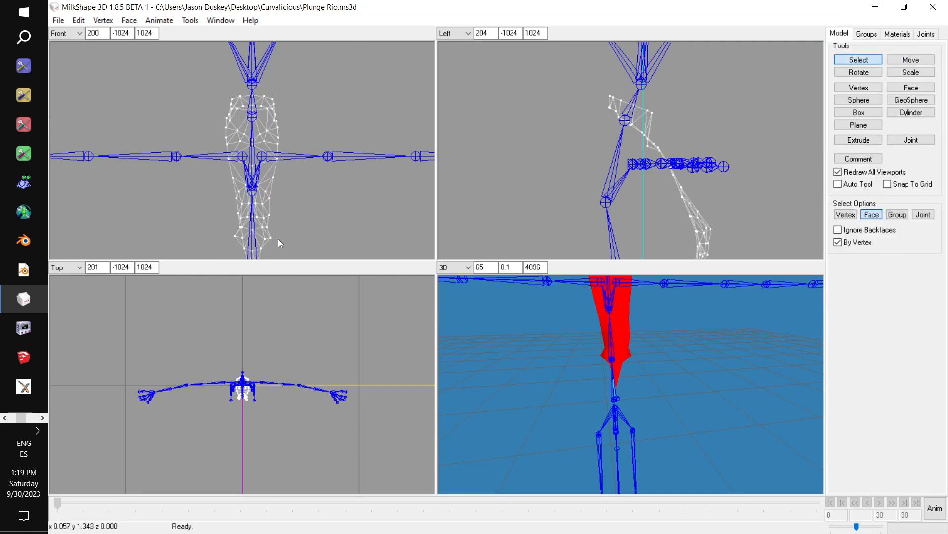
left_click_drag(266, 233, 280, 241)
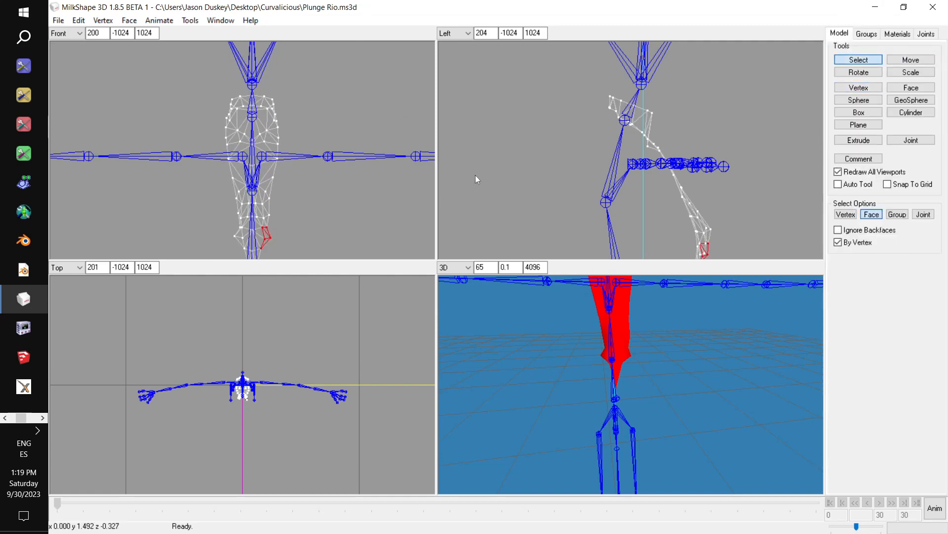
left_click(845, 213)
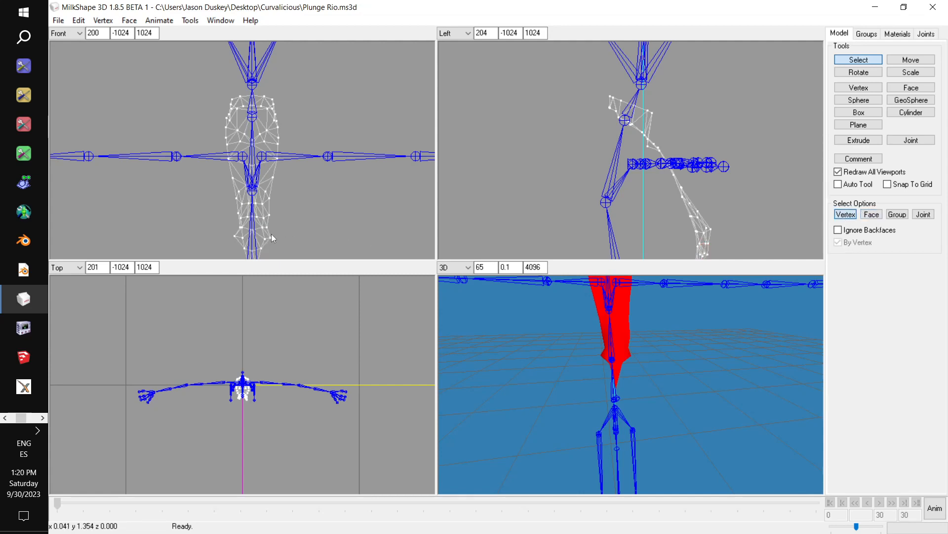
left_click_drag(267, 234, 284, 250)
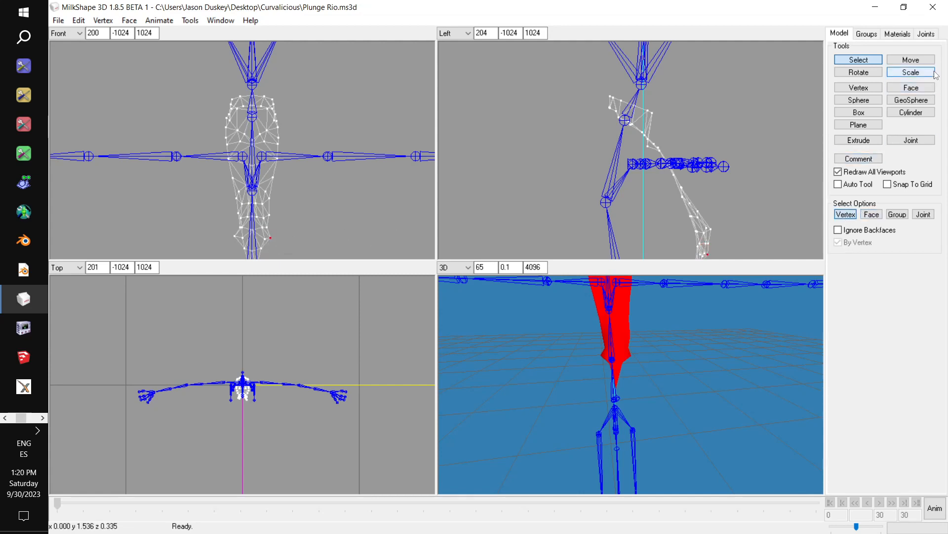
left_click(919, 60)
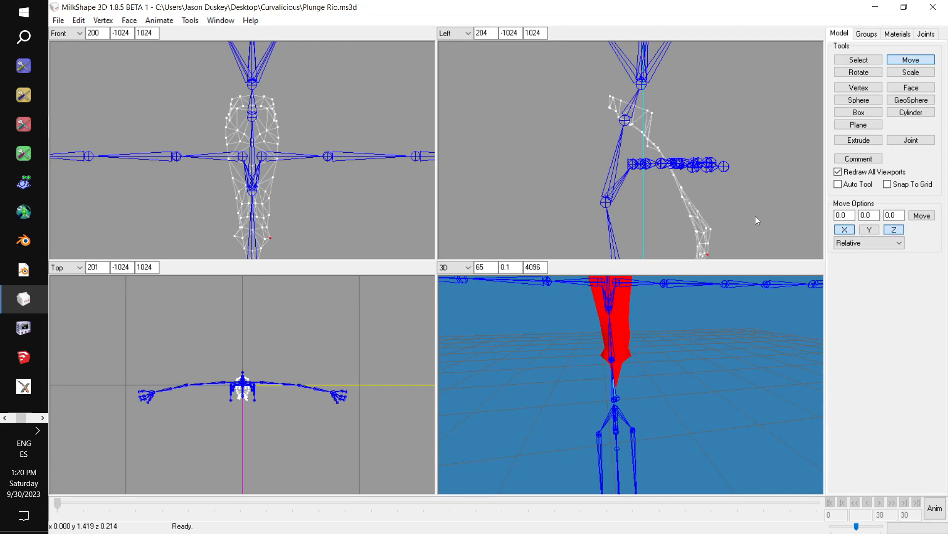
Show the noblend group again and examine from an angle how the neckline insert sits against it.
left_click(867, 33)
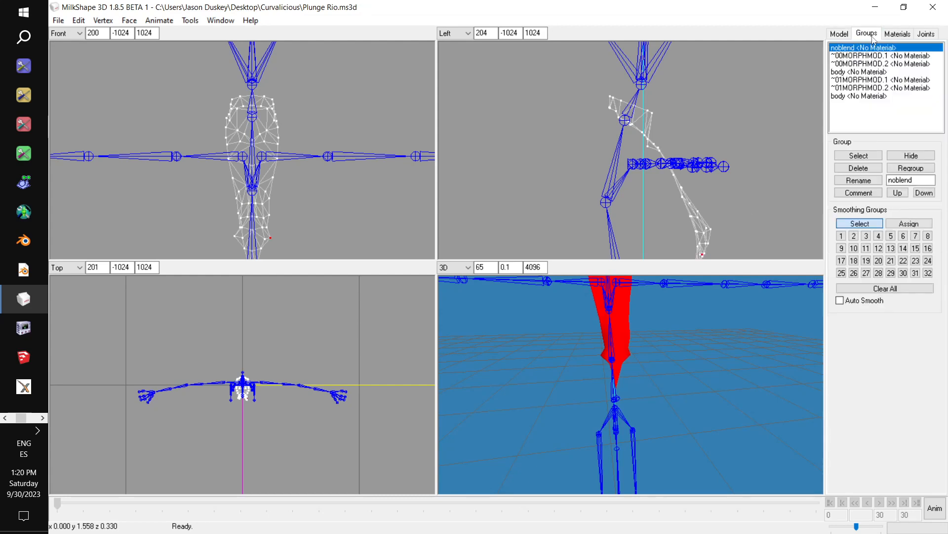
left_click(912, 155)
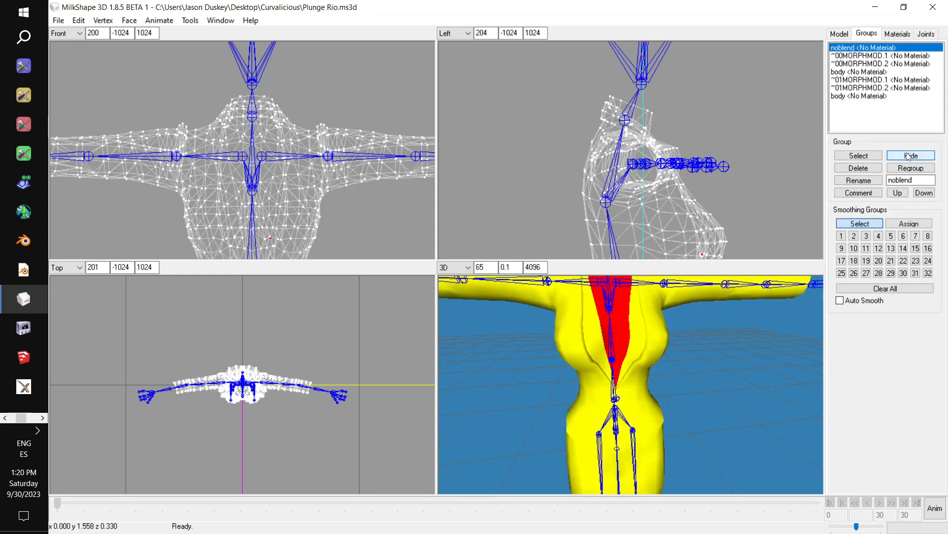
left_click_drag(703, 366, 731, 365)
Hide the noblend group and the first body group.
left_click(911, 155)
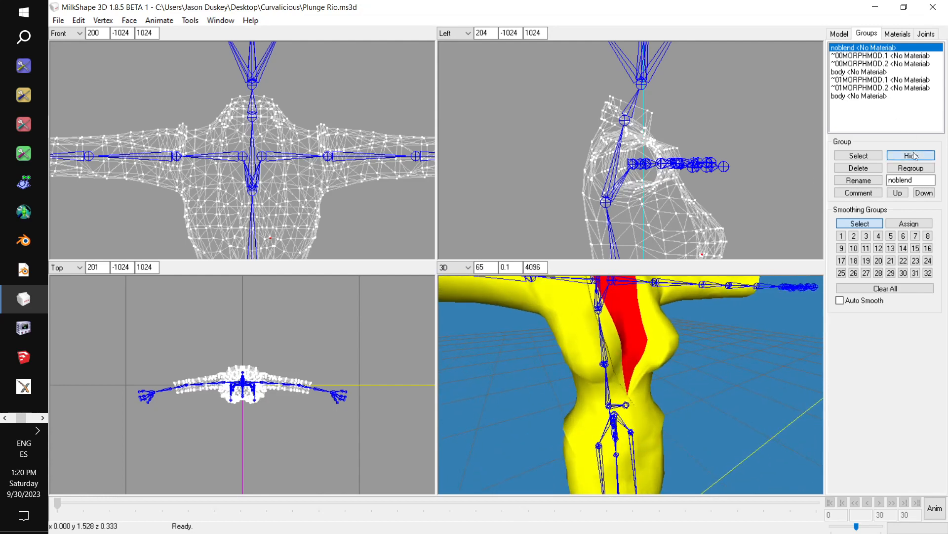
left_click(856, 72)
left_click(911, 156)
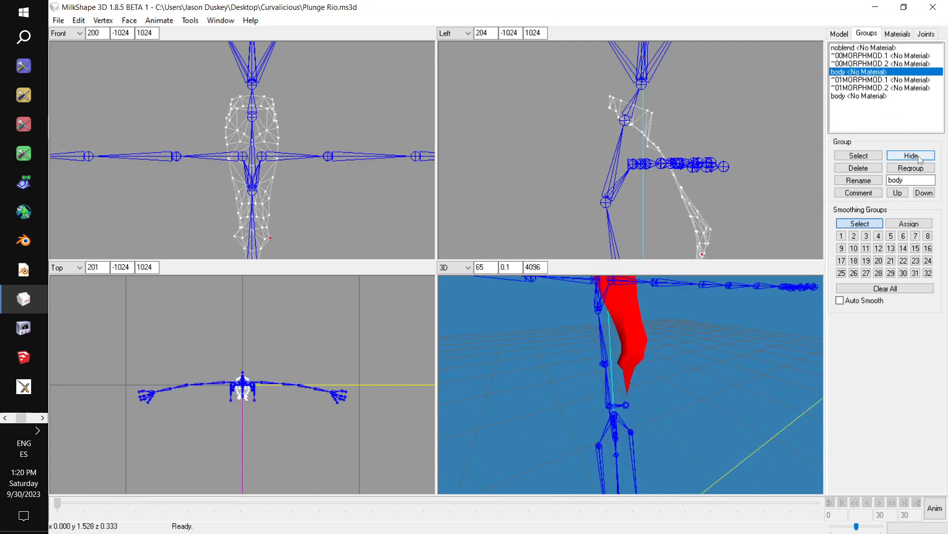
Show the ~00MORPHMOD.1 group on its own to view its shape, and hide it again.
left_click(888, 56)
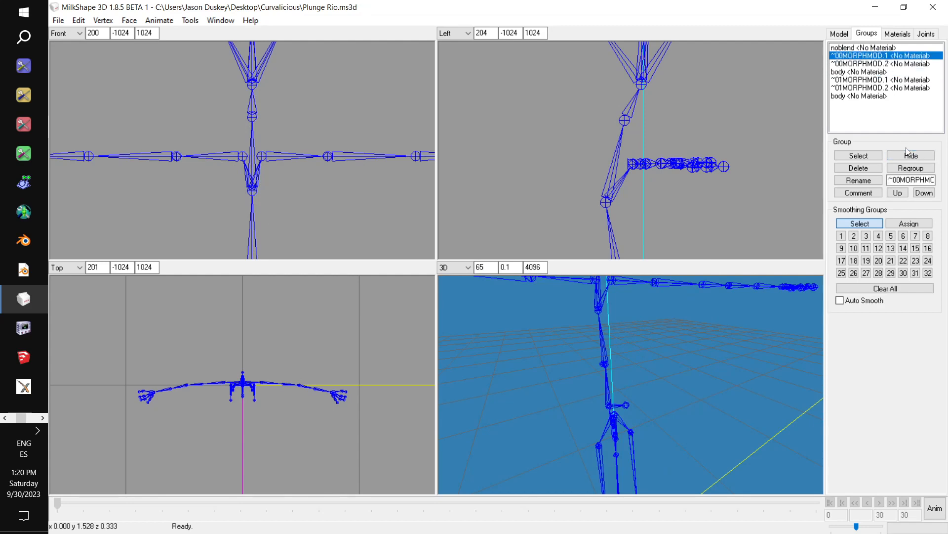
left_click(911, 156)
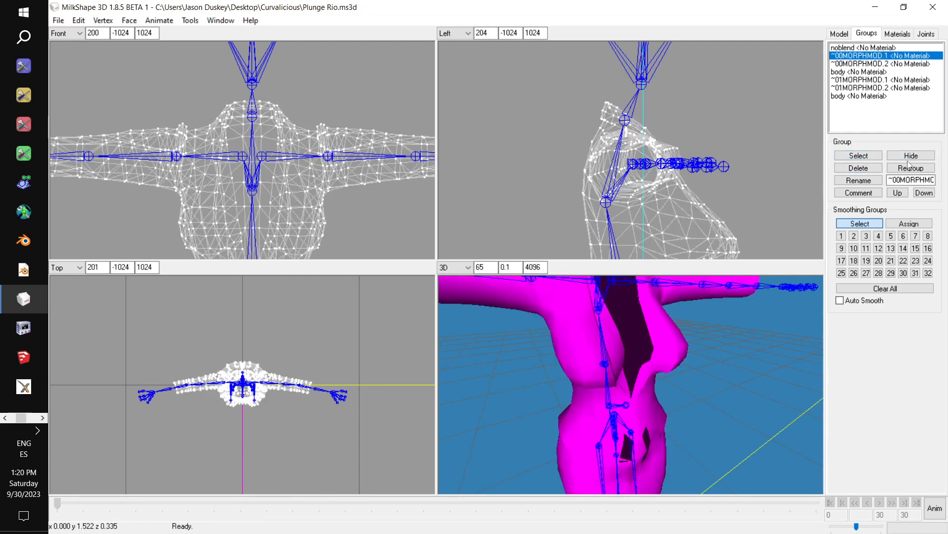
left_click(920, 156)
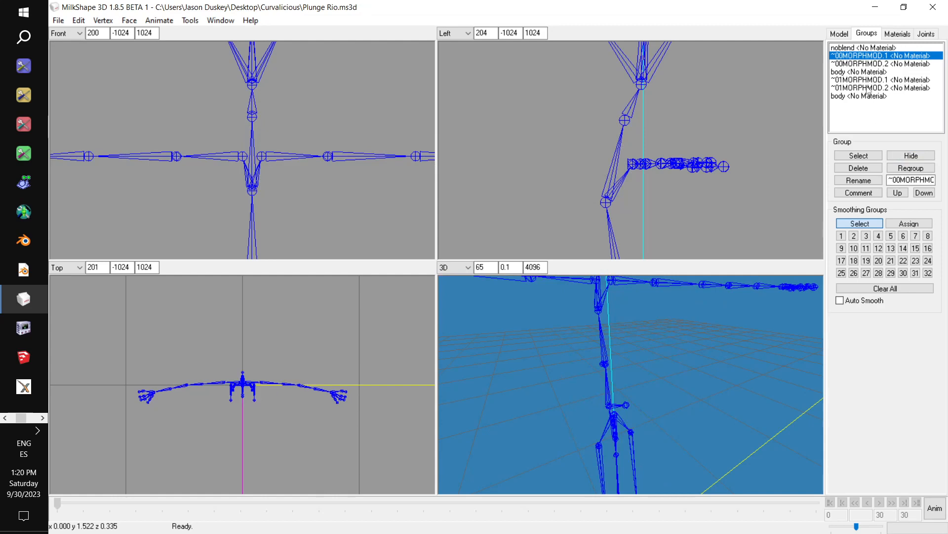
Show only the ~01MORPHMOD.1 group and select the outer vertex near the lower end of its neckline insert.
left_click(865, 79)
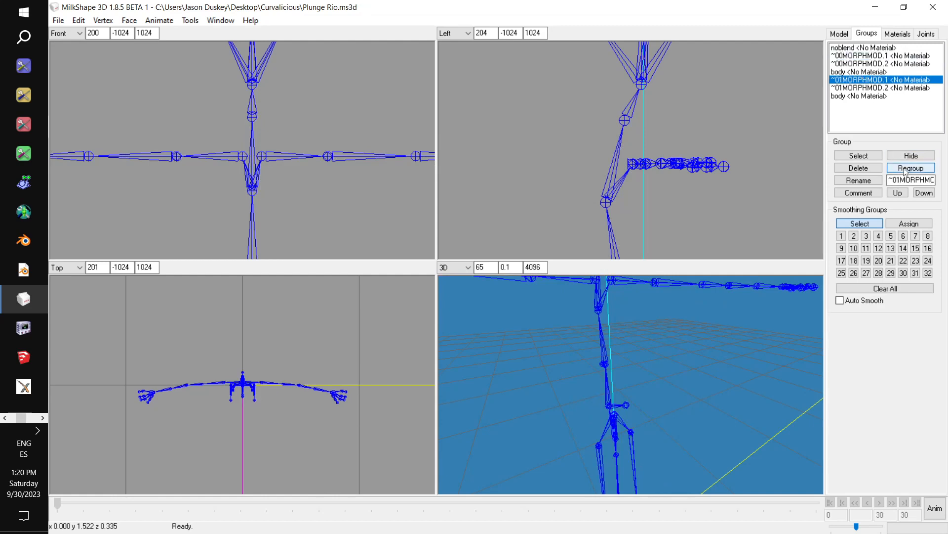
left_click(911, 155)
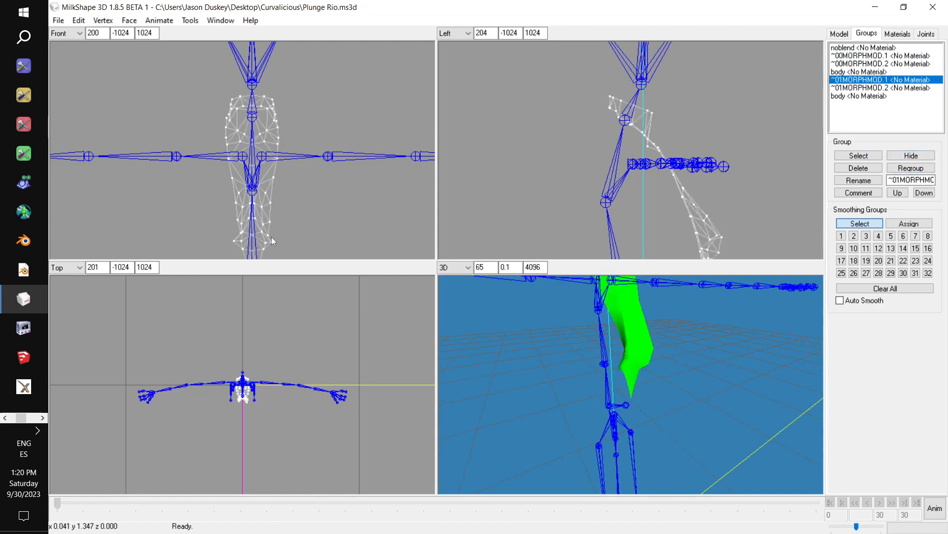
left_click(839, 34)
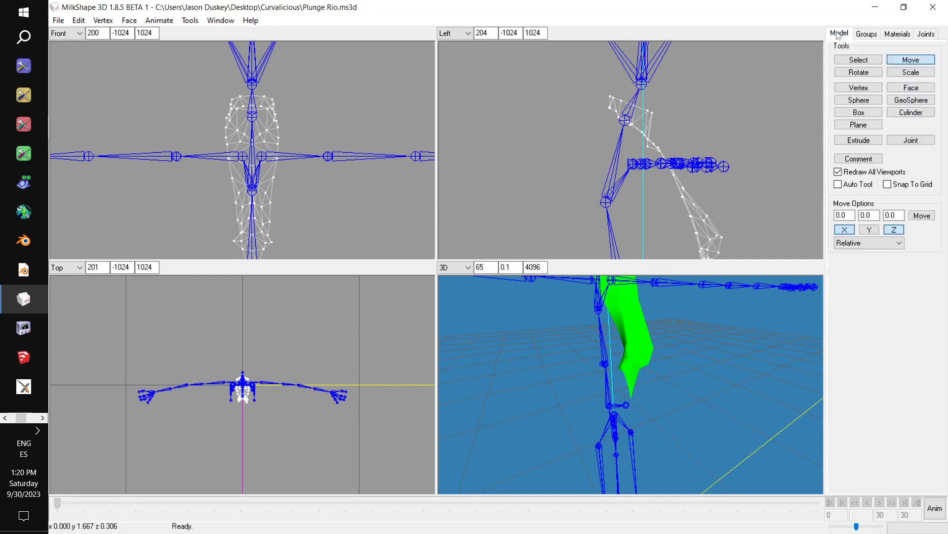
left_click(846, 60)
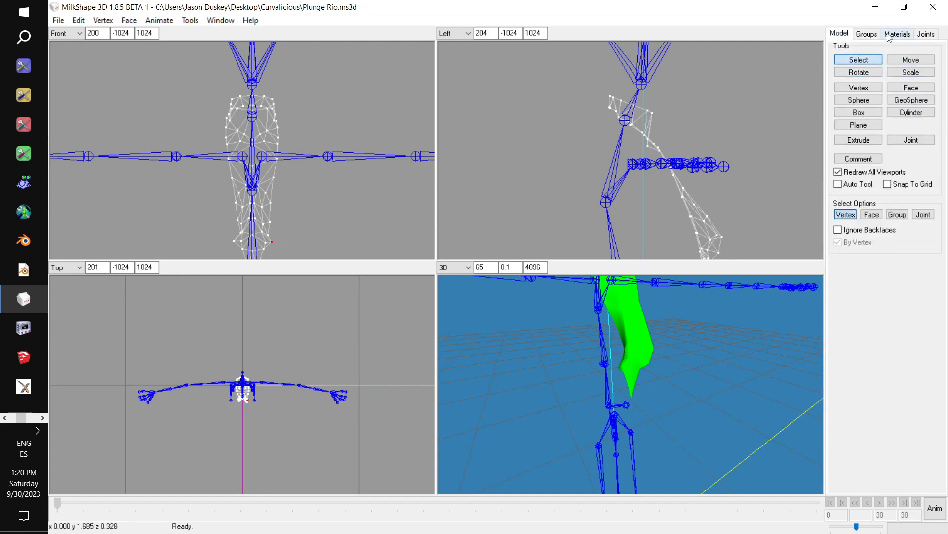
Show the ~00MORPHMOD.1 group together with ~01MORPHMOD.1 and activate the Move tool.
left_click(867, 33)
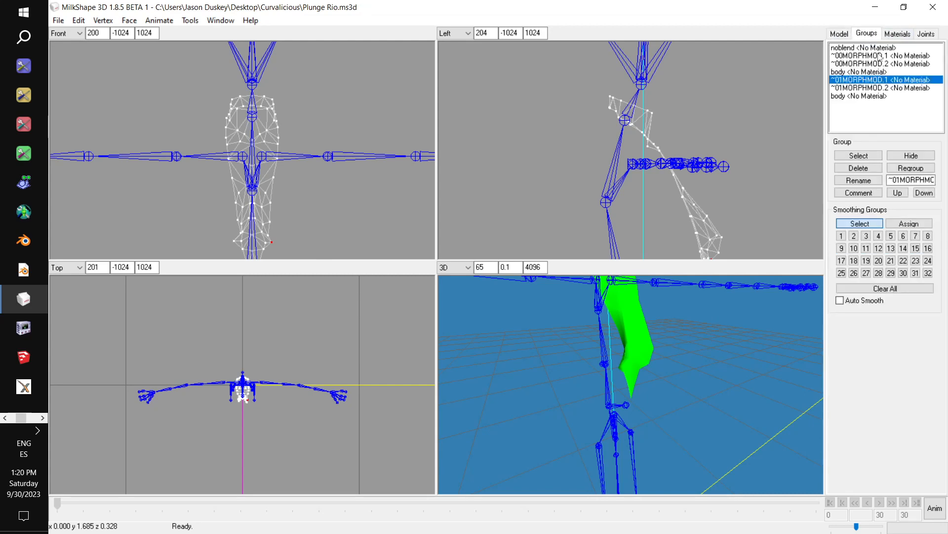
left_click(879, 56)
left_click(915, 156)
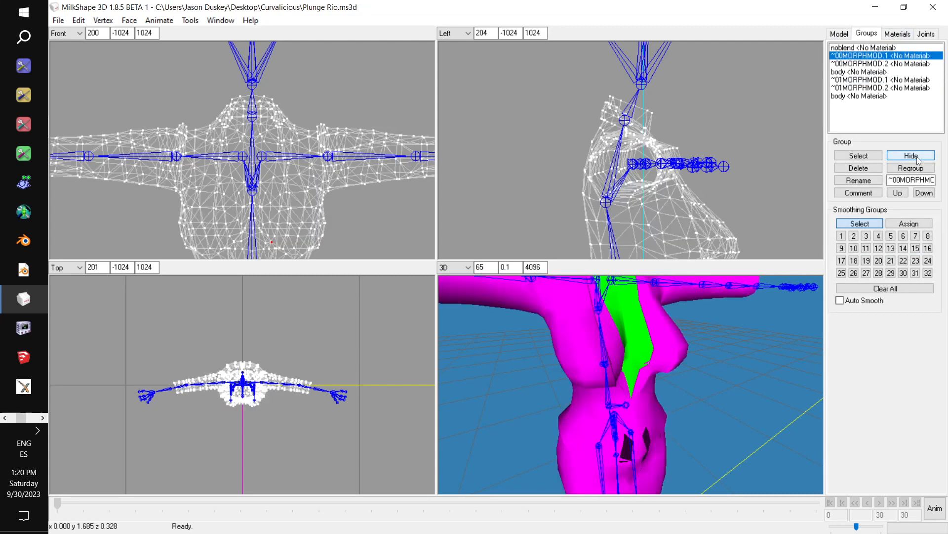
left_click(842, 34)
left_click(891, 59)
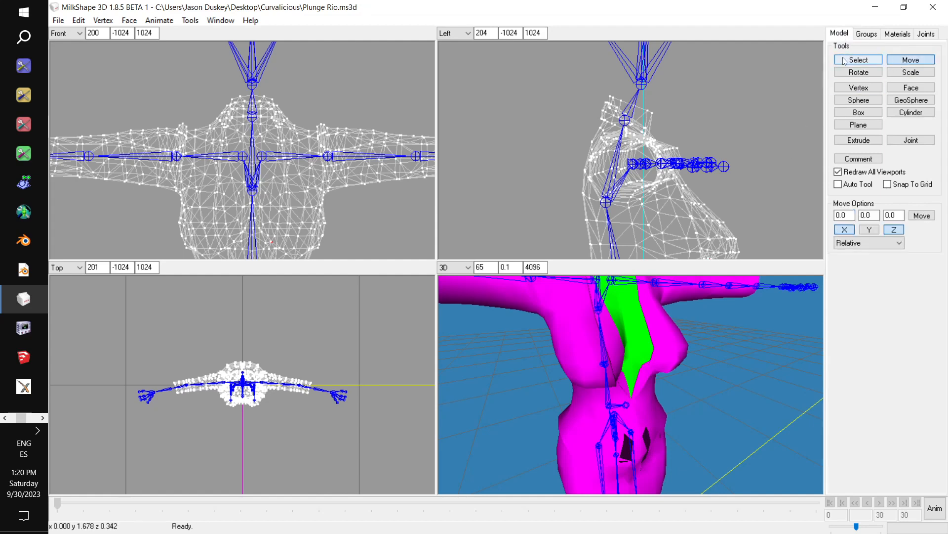
Hide the ~00MORPHMOD.1 and ~01MORPHMOD.1 groups.
left_click(860, 37)
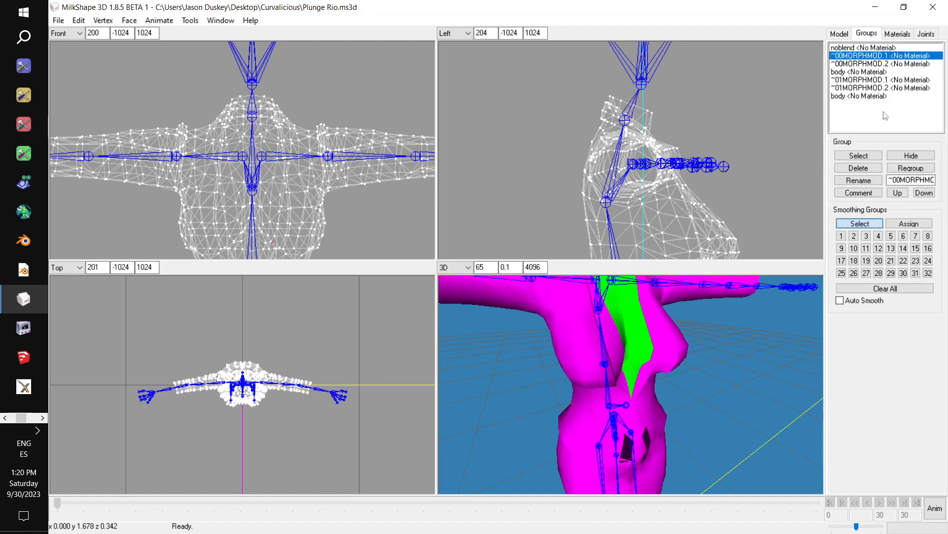
left_click(912, 156)
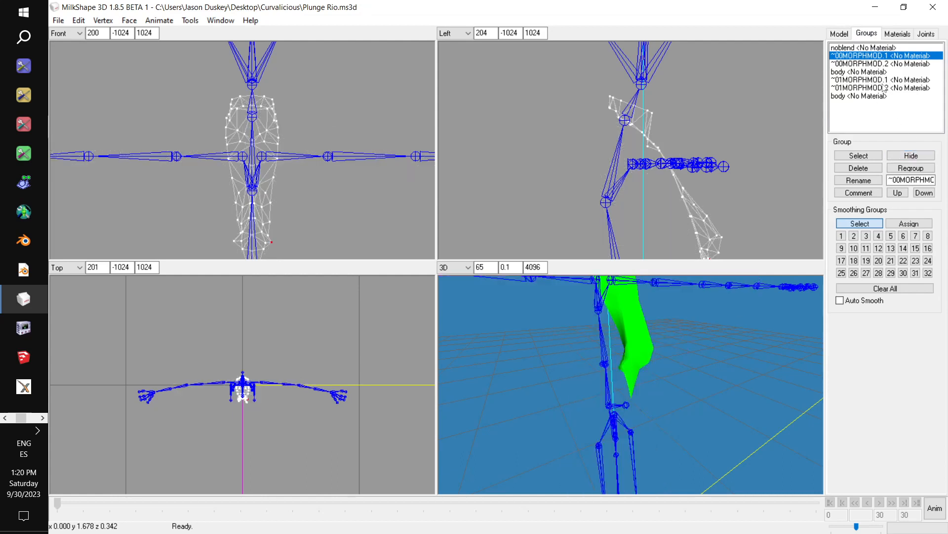
left_click(884, 80)
left_click(911, 156)
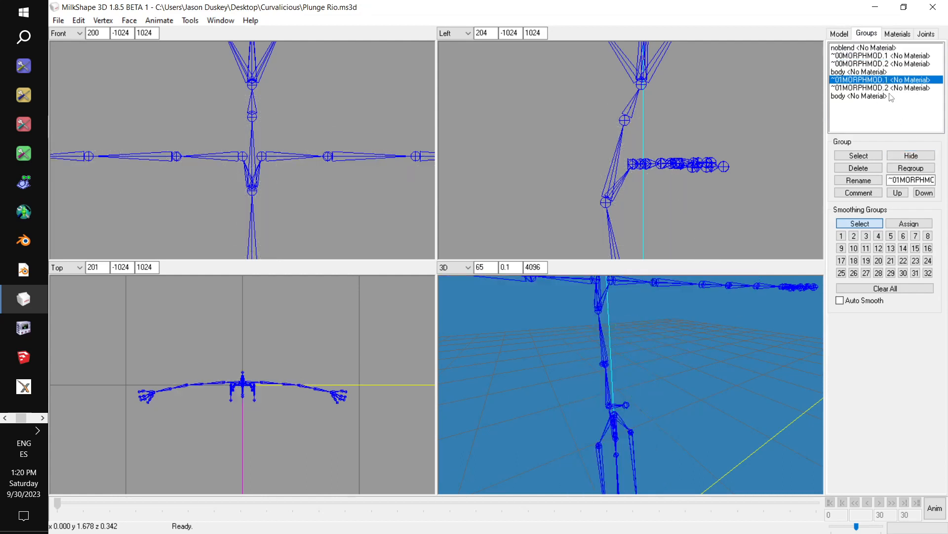
Show only the ~01MORPHMOD.2 group and select its outermost vertex near the lower end of the insert, on the right in the Front view.
left_click(889, 89)
left_click(911, 156)
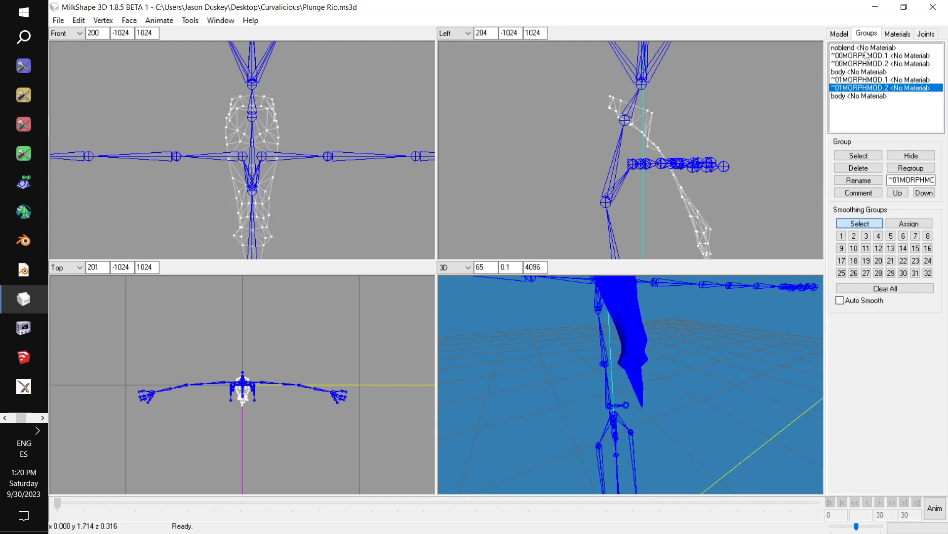
left_click(839, 34)
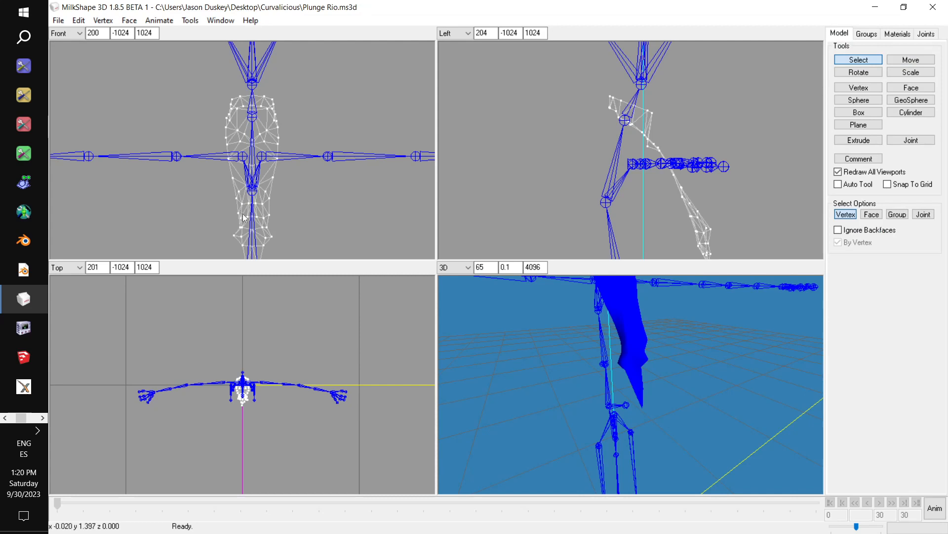
left_click(271, 236)
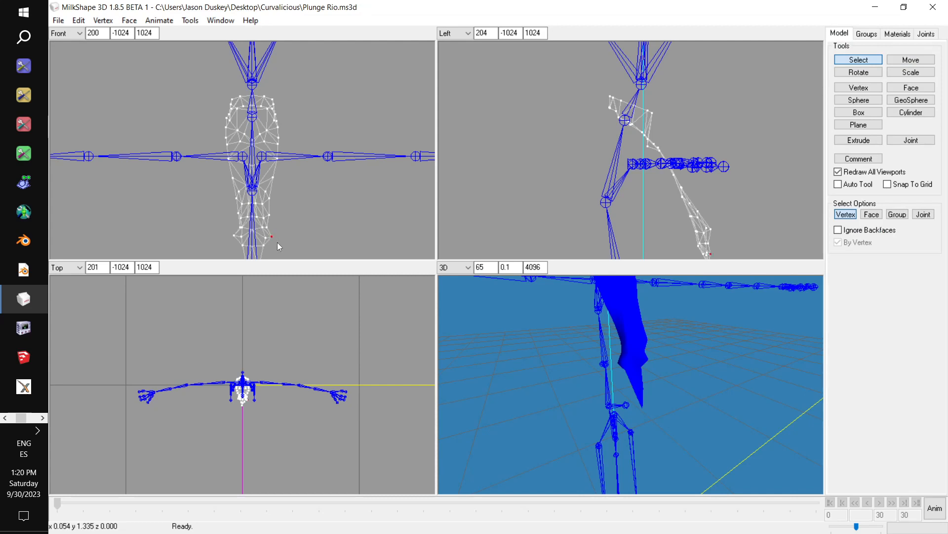
Show the ~00MORPHMOD.2 group and move the selected insert vertex slightly backward so it sits behind that surface.
left_click(867, 34)
left_click(881, 56)
left_click(883, 64)
left_click(911, 156)
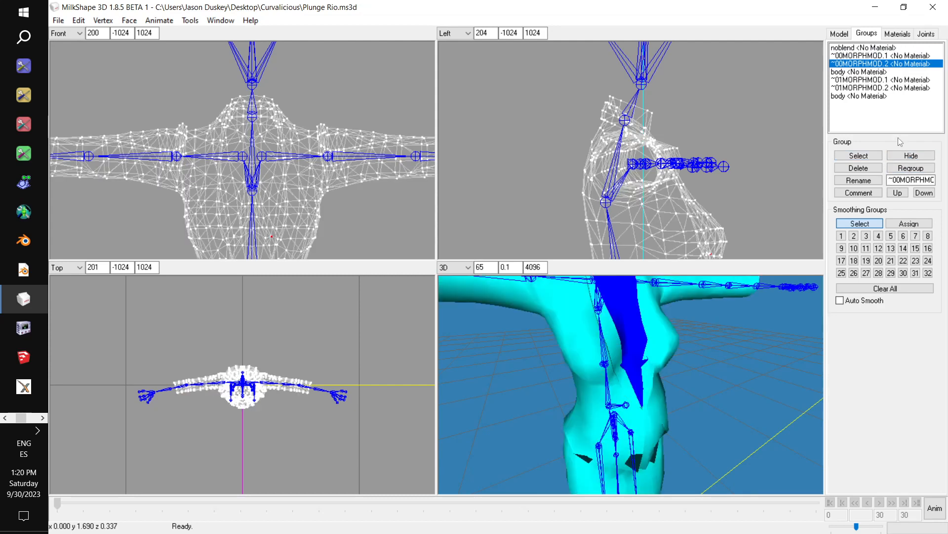
left_click(839, 32)
left_click(911, 60)
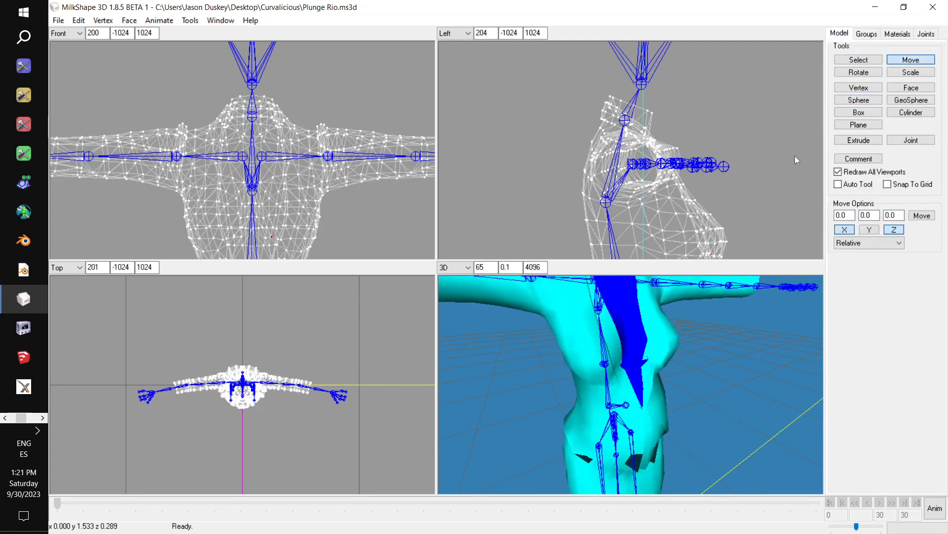
left_click_drag(679, 328, 644, 334)
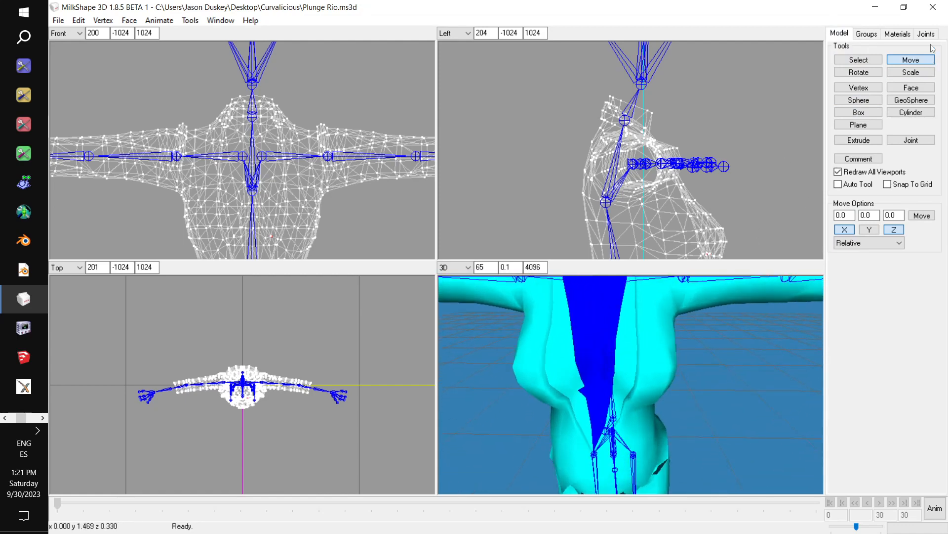
Hide the ~00MORPHMOD.2 group and select the matching outer vertex on the opposite edge of the ~01MORPHMOD.2 insert.
left_click(866, 34)
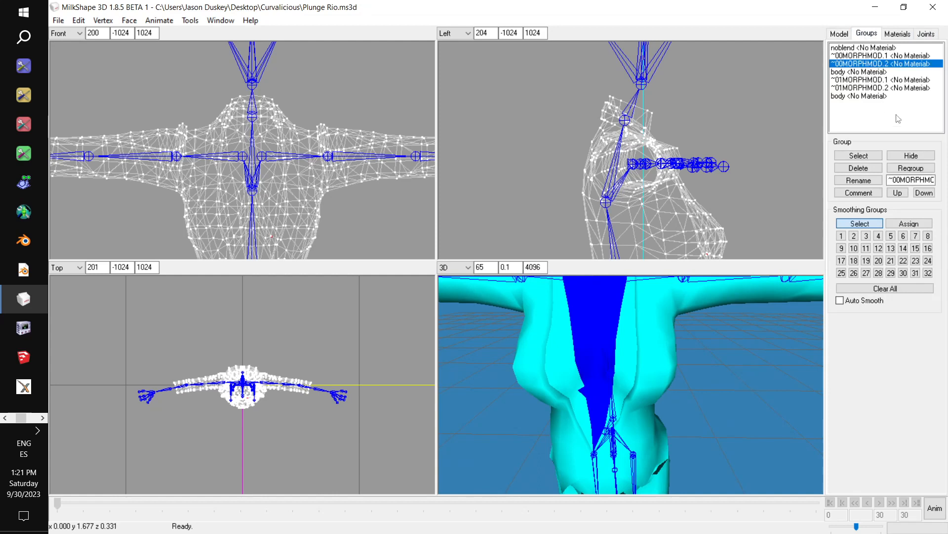
left_click(911, 154)
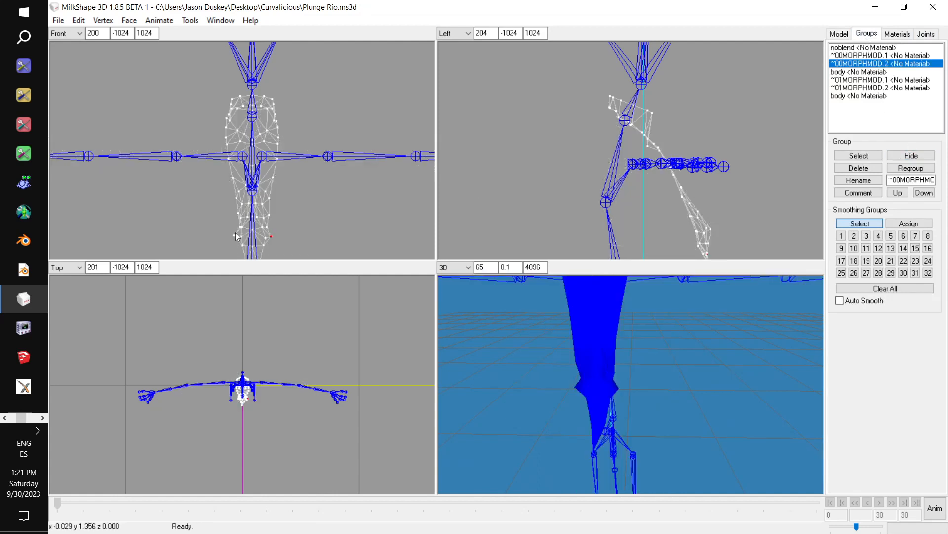
left_click(840, 33)
left_click(854, 60)
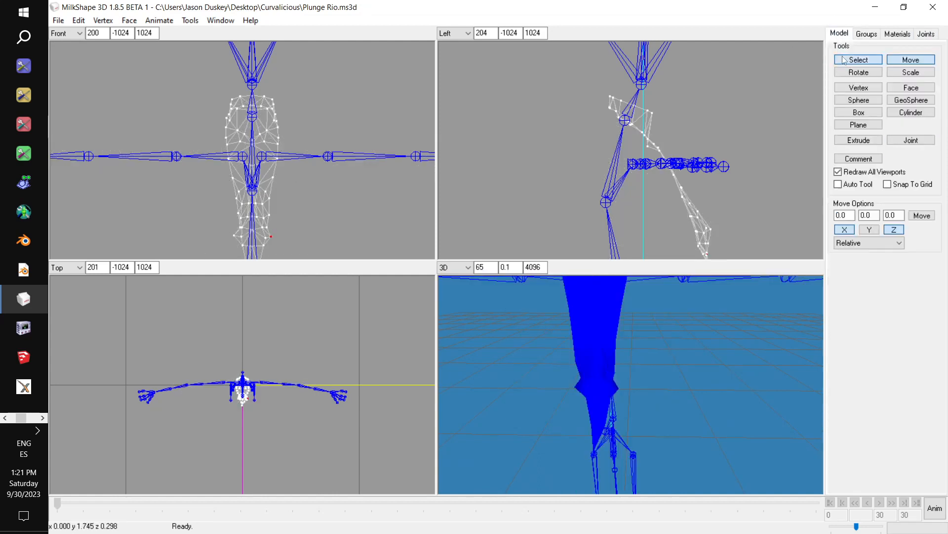
left_click_drag(192, 228, 235, 250)
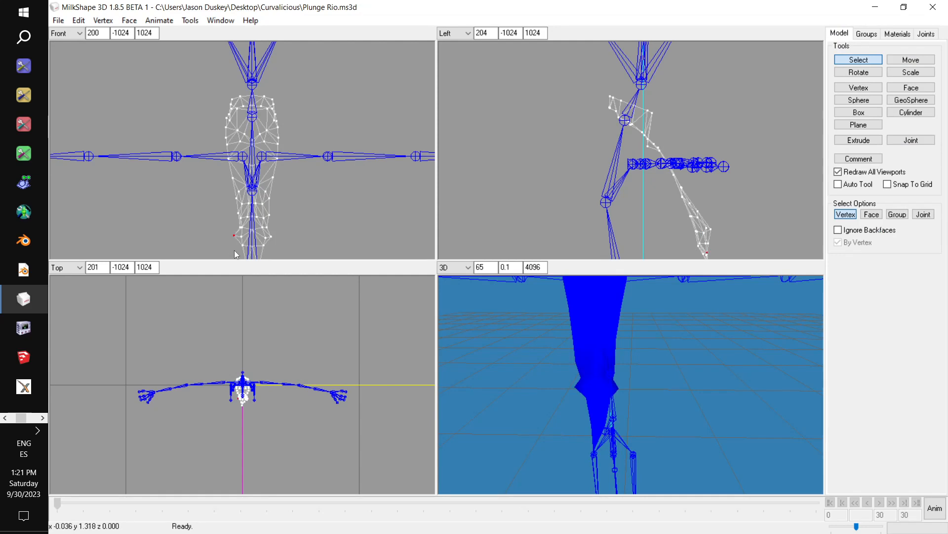
Show the ~00MORPHMOD.2 group again and move the opposite insert vertex slightly backward behind its surface.
left_click(865, 34)
left_click(907, 155)
left_click(838, 35)
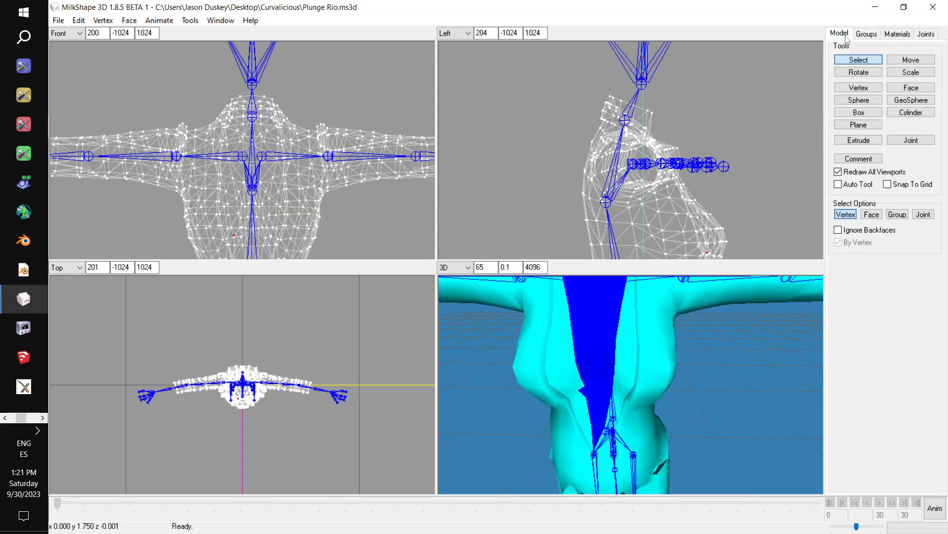
left_click(911, 59)
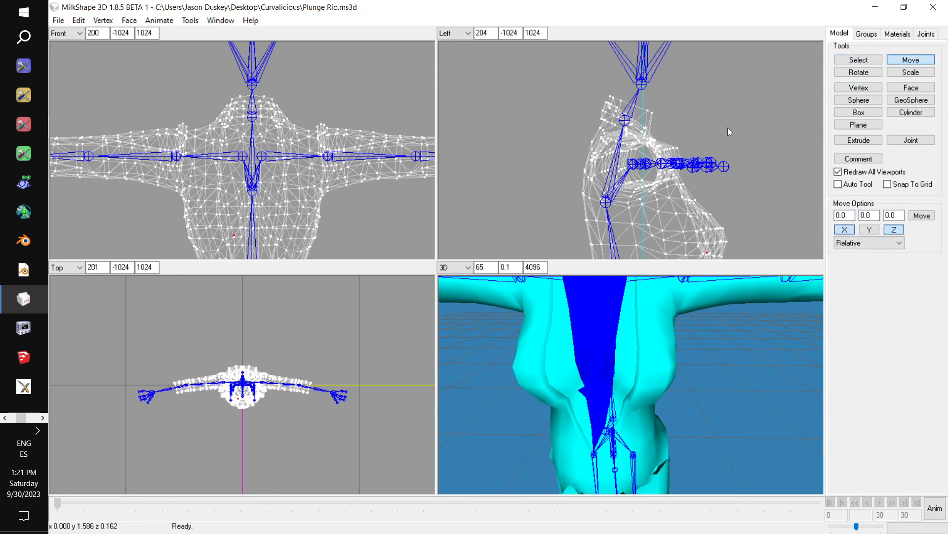
left_click_drag(674, 311, 767, 233)
Hide the ~00MORPHMOD.2 group and show the ~00MORPHMOD.1 group in its place.
left_click(870, 34)
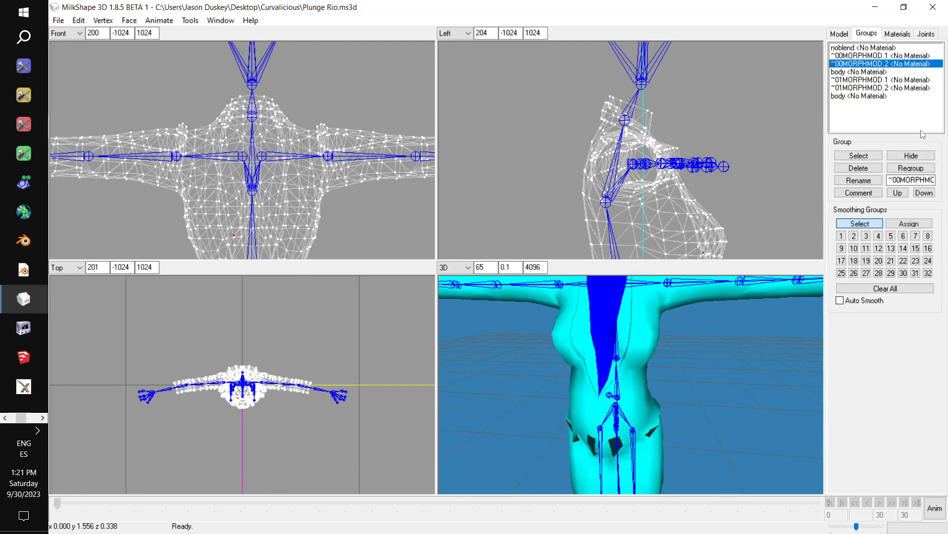
left_click(911, 156)
left_click(884, 55)
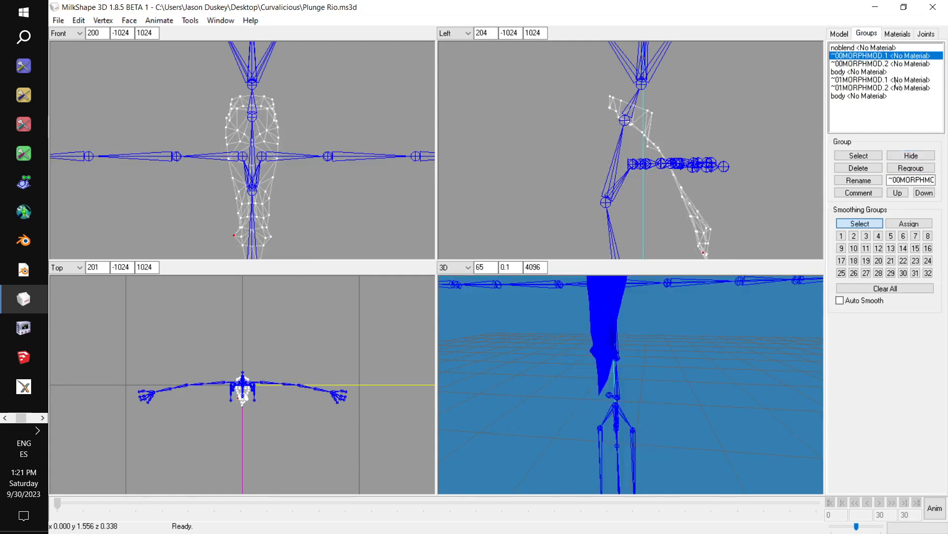
left_click(913, 157)
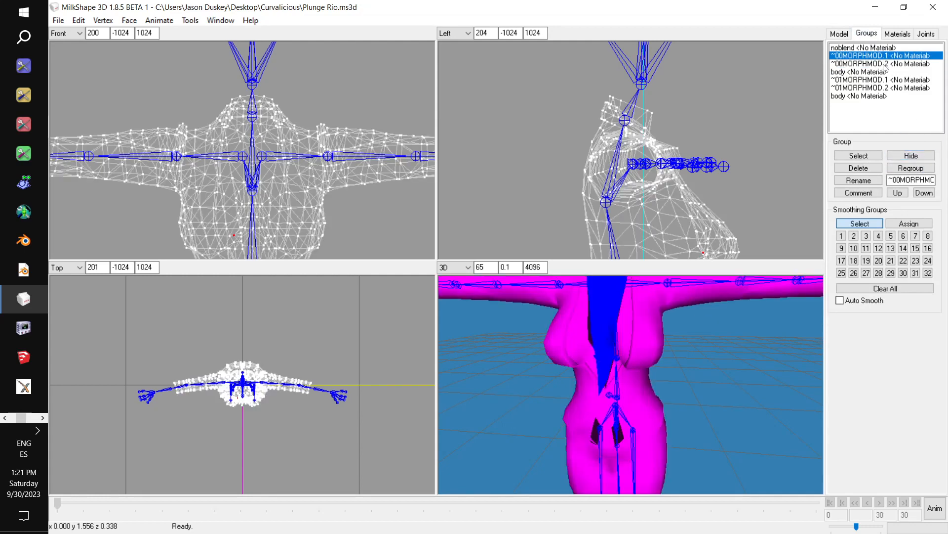
left_click(876, 65)
left_click(918, 156)
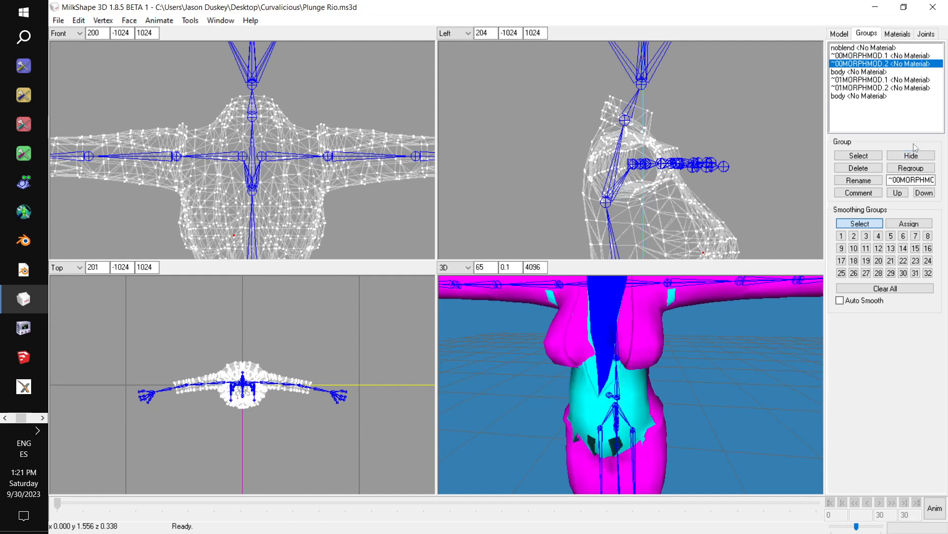
left_click(913, 156)
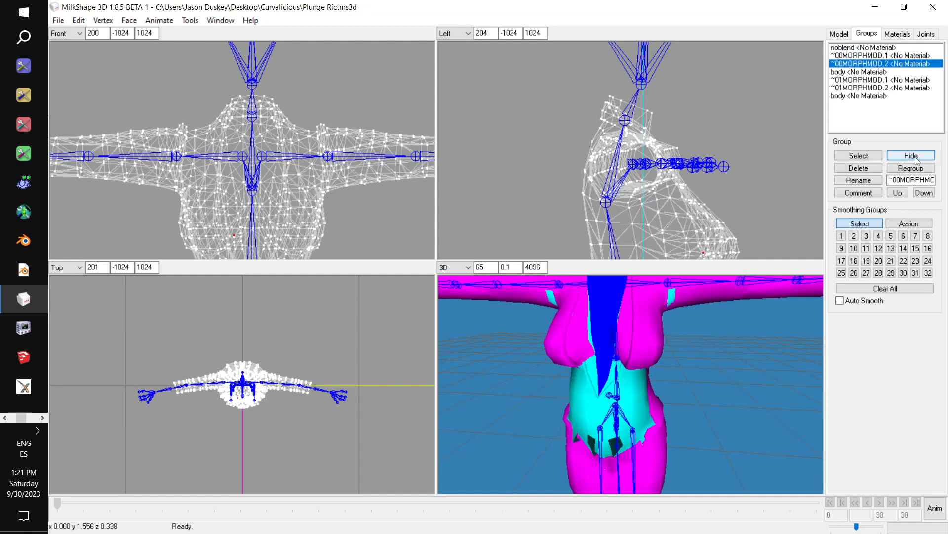
Hide the ~01MORPHMOD.2 insert and show the ~01MORPHMOD.1 insert with the ~00MORPHMOD.1 group.
left_click(892, 80)
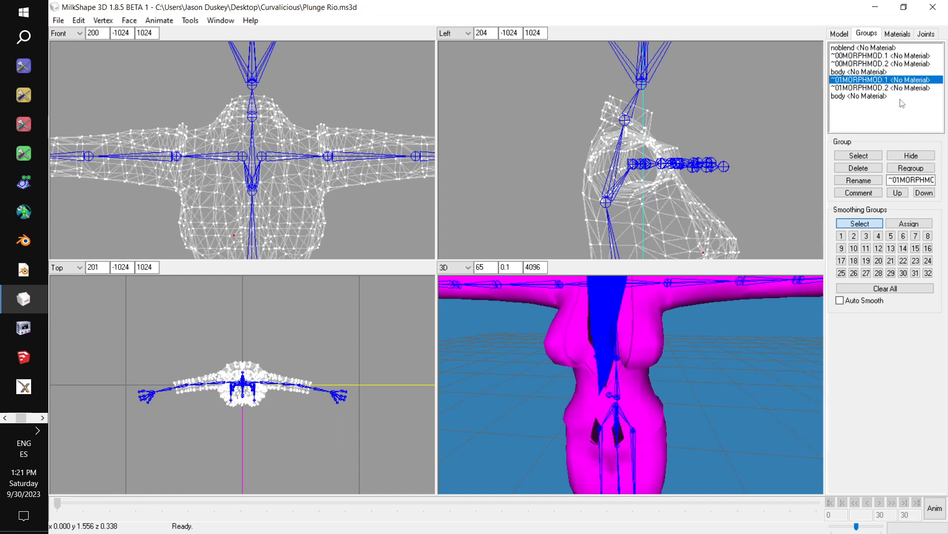
left_click(900, 155)
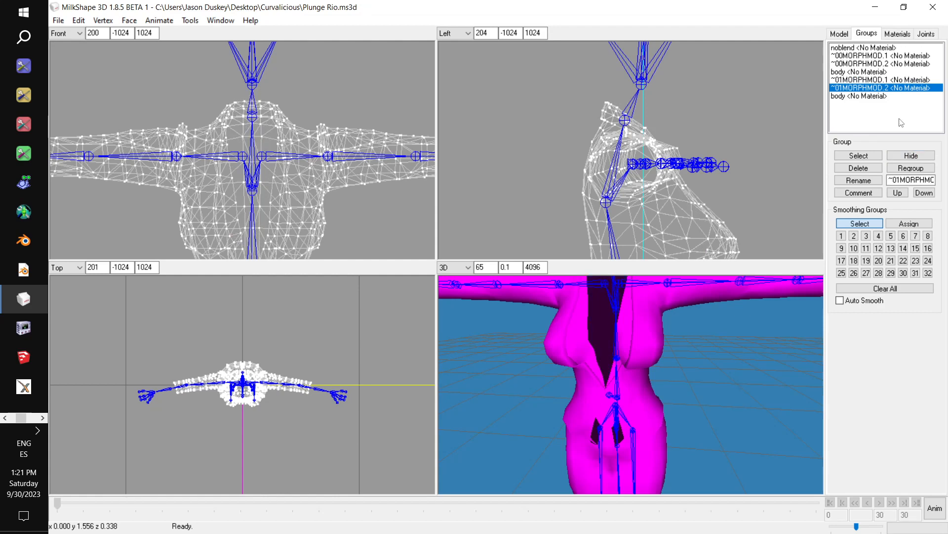
left_click(900, 155)
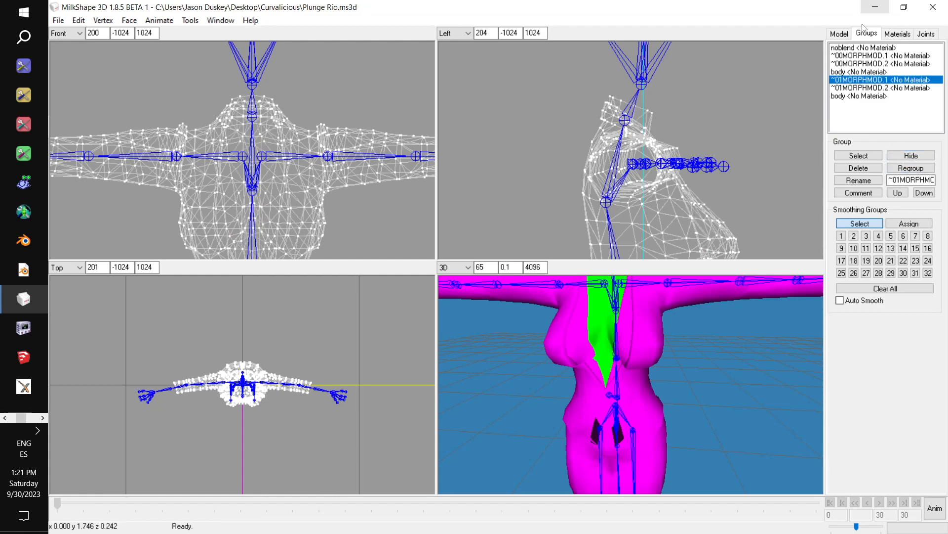
Hide the ~00MORPHMOD.1 group and select the outer vertex near the lower end of the ~01MORPHMOD.1 insert, on the left in the Front view.
left_click(870, 56)
left_click(911, 156)
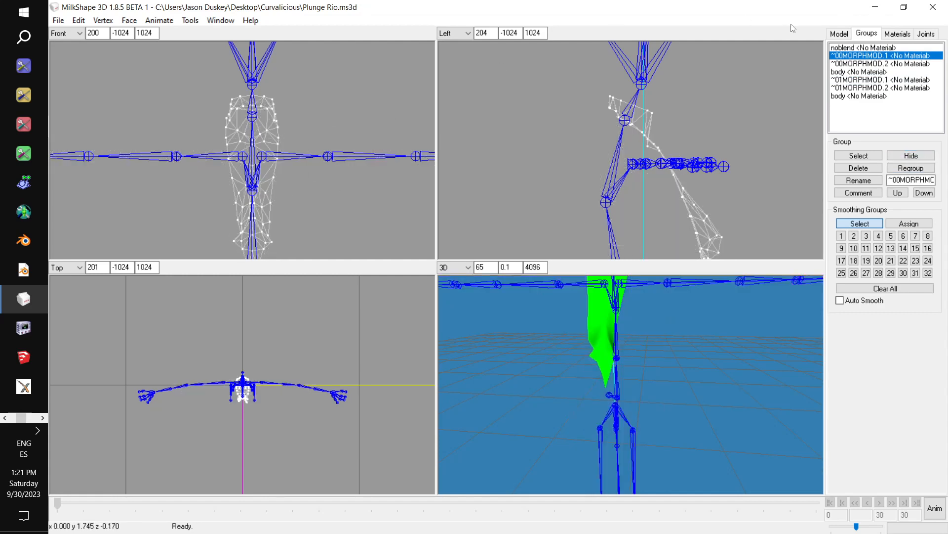
left_click(839, 33)
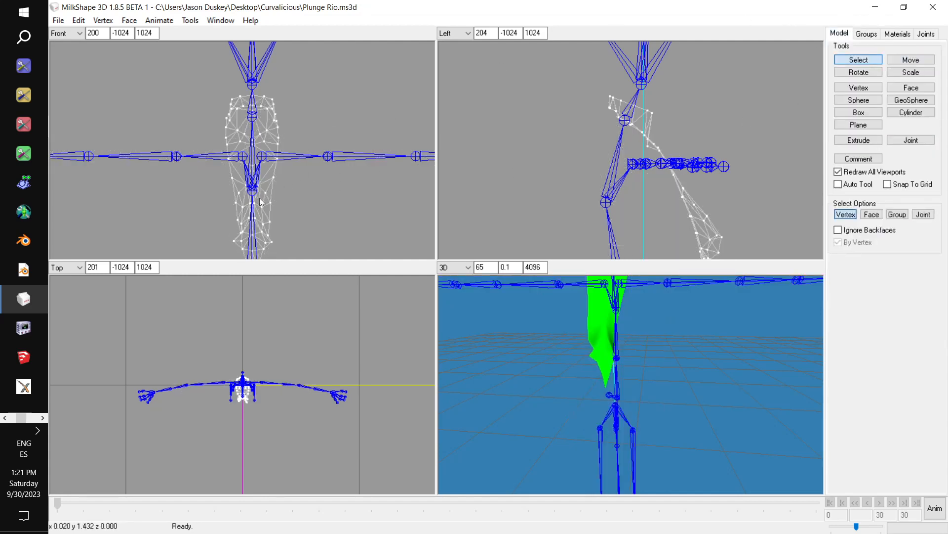
left_click(234, 241)
Show the ~00MORPHMOD.1 group and move the selected ~01MORPHMOD.1 vertex slightly backward behind its surface.
left_click(867, 34)
left_click(911, 156)
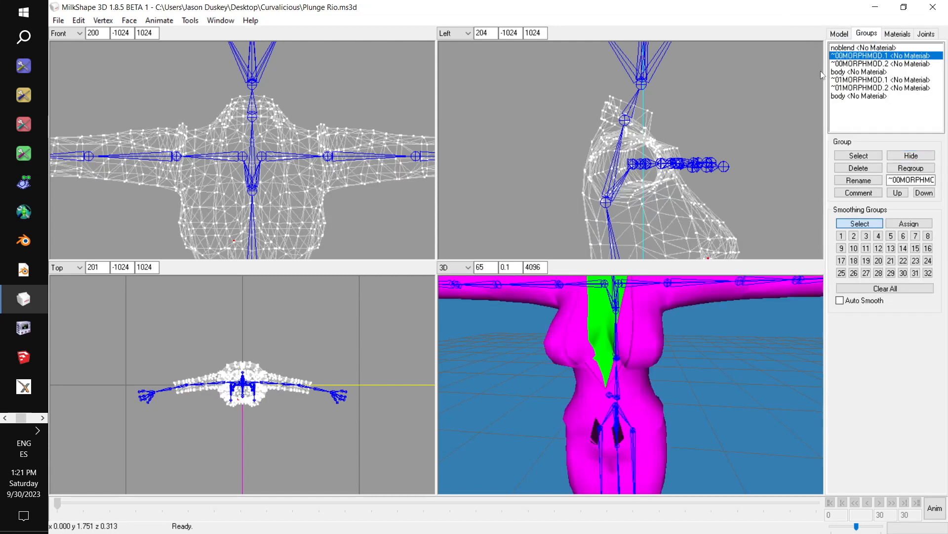
left_click(845, 34)
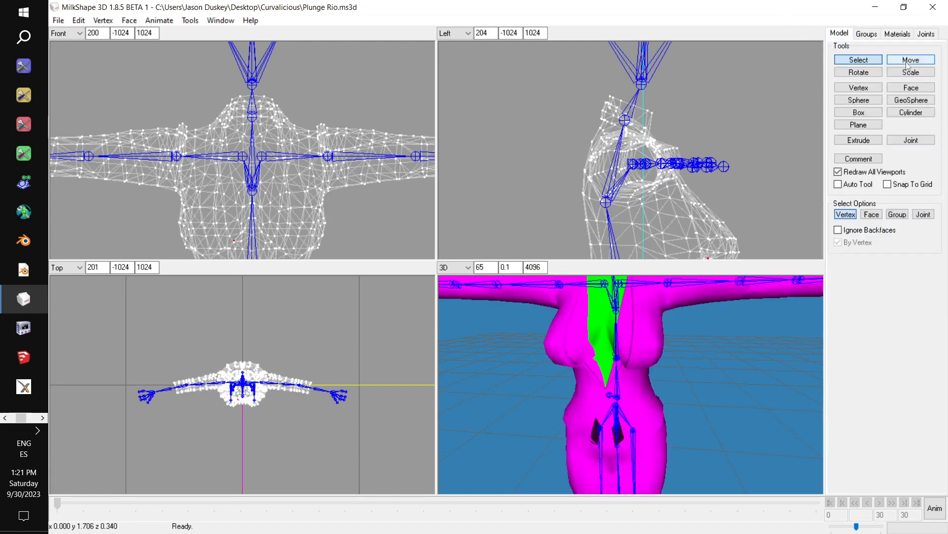
left_click(911, 60)
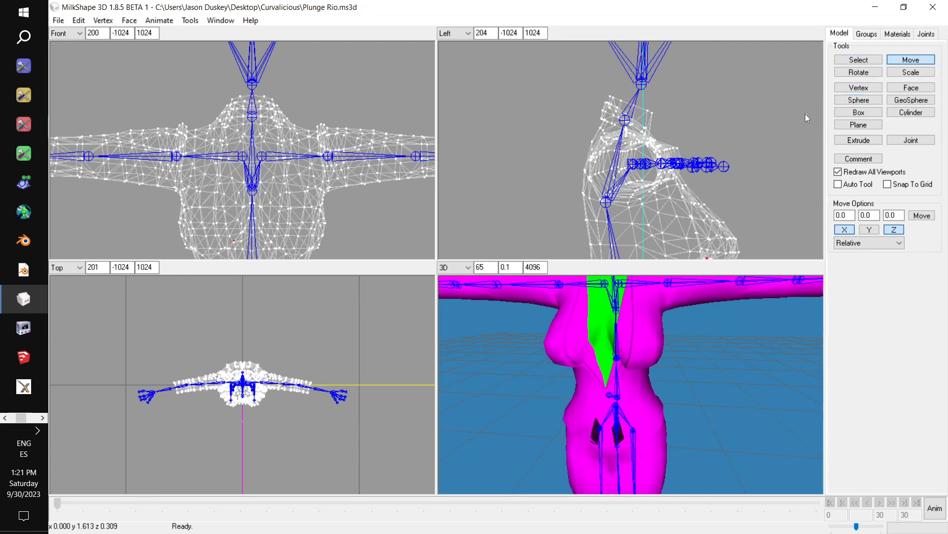
Hide both the ~00MORPHMOD.1 and ~01MORPHMOD.1 groups.
left_click(866, 34)
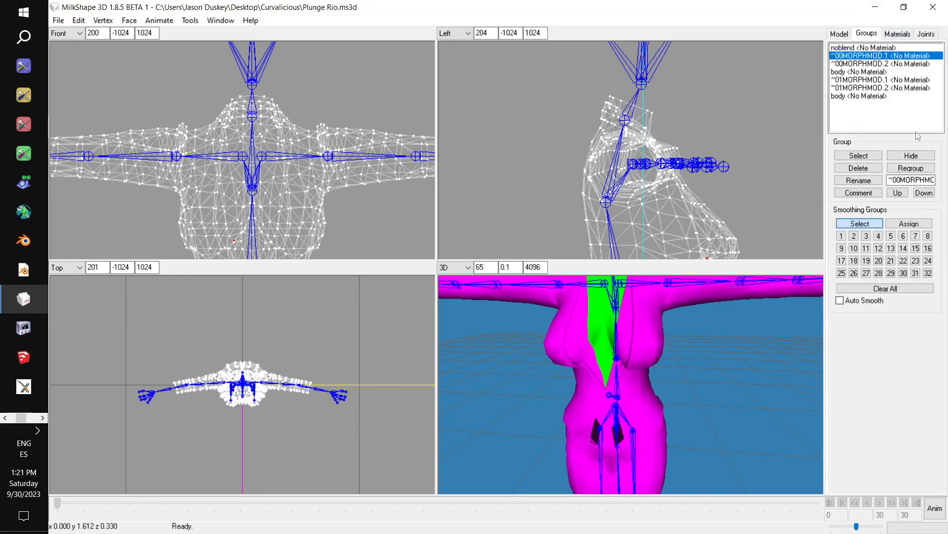
left_click(911, 156)
left_click(870, 79)
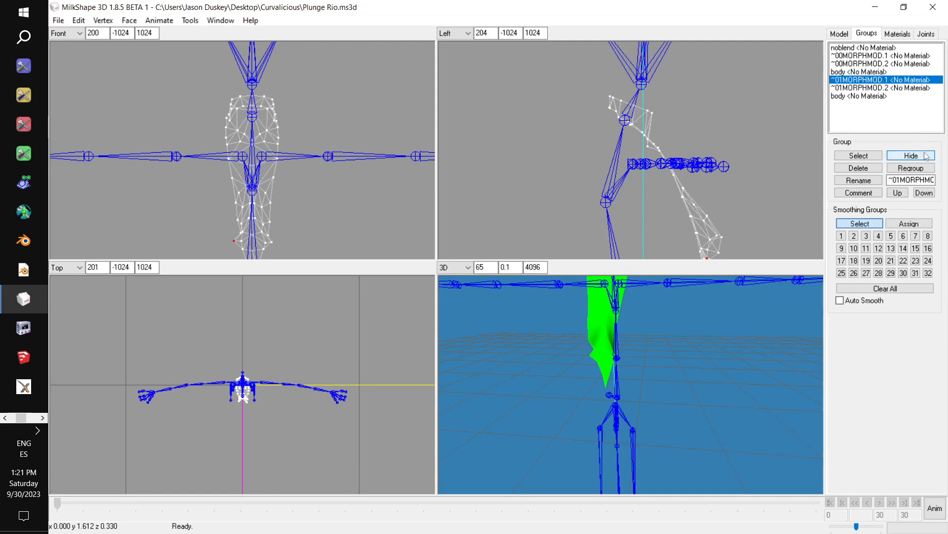
left_click(911, 156)
Show the first body group together with the noblend group and check how the neckline insert fits.
left_click(869, 72)
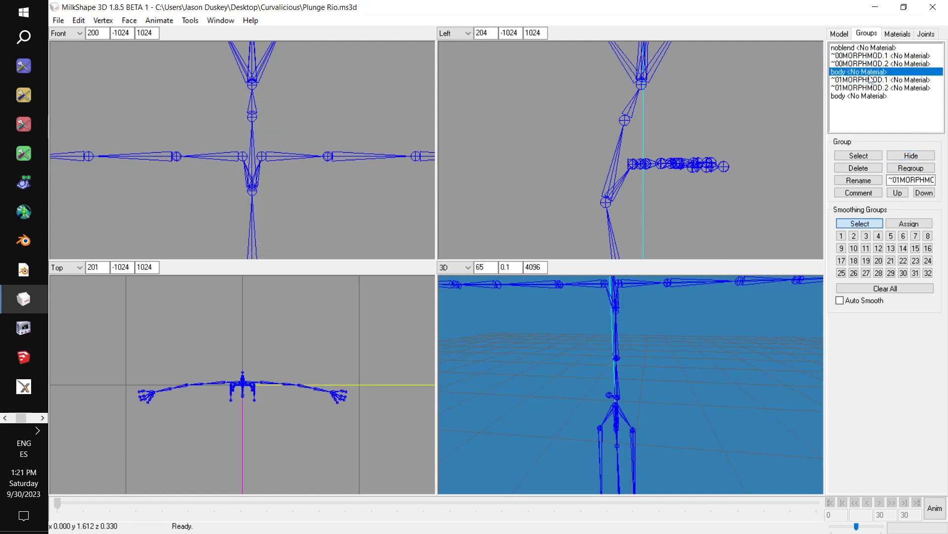
left_click(911, 155)
left_click(869, 48)
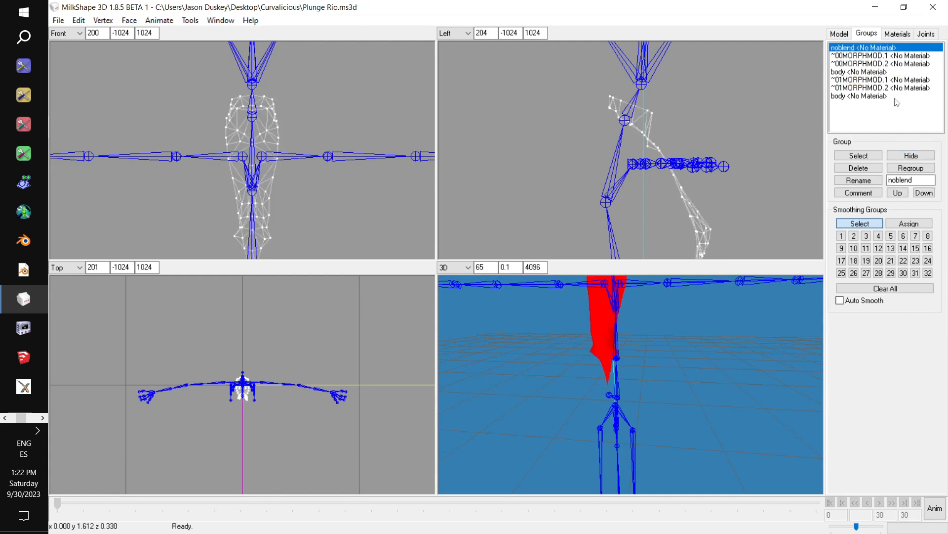
left_click(911, 155)
left_click_drag(641, 294, 663, 301)
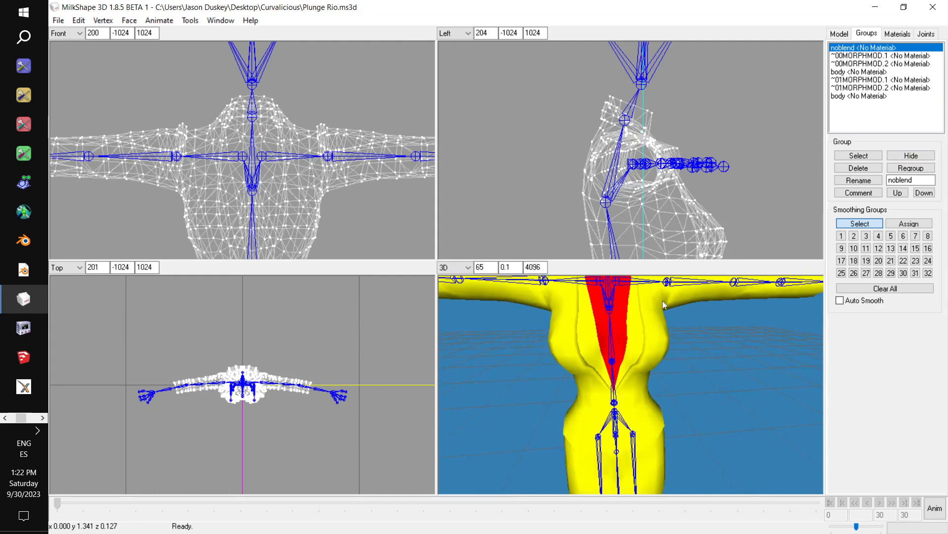
Save the project and export the mesh with Sims2 UniMesh Exporter V4.09, overwriting femplunge-rio.simpe.
left_click(58, 21)
left_click(74, 60)
left_click(58, 20)
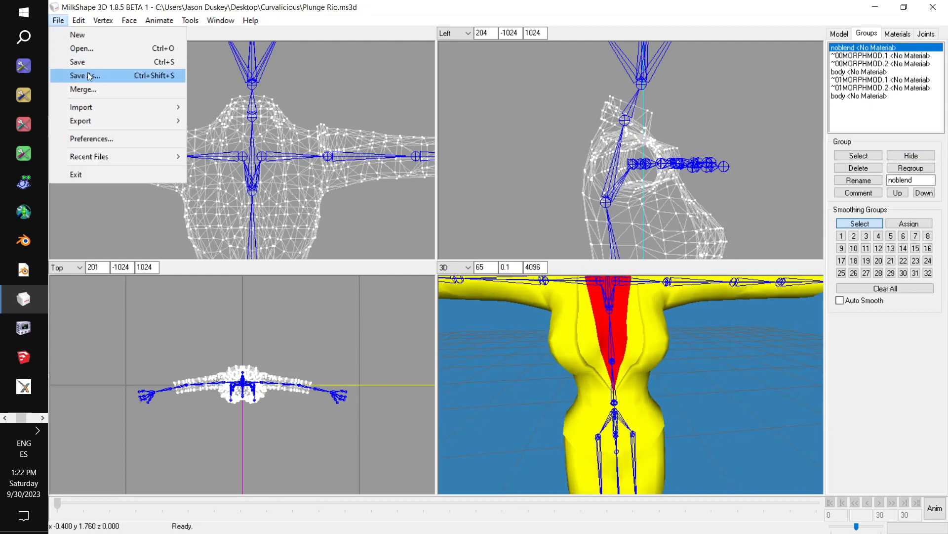
mouse_move(101, 127)
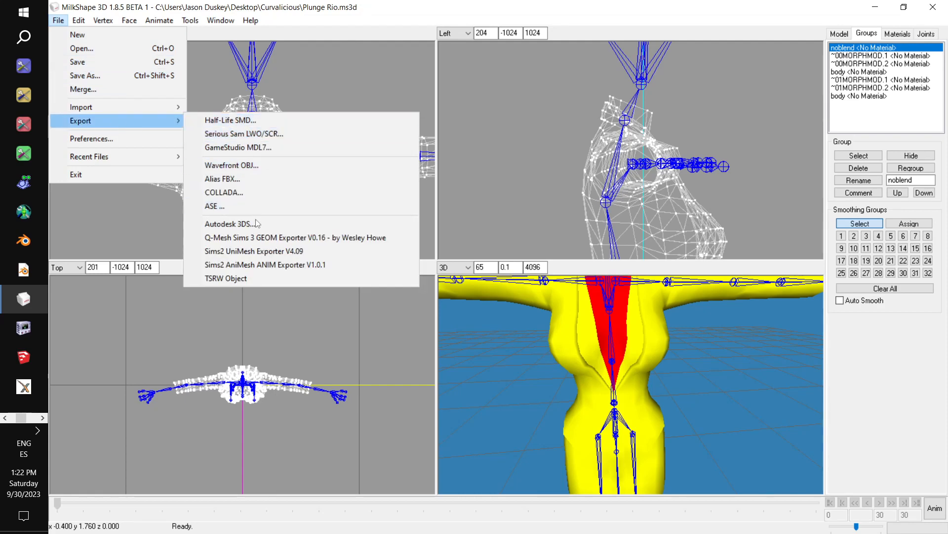
left_click(267, 250)
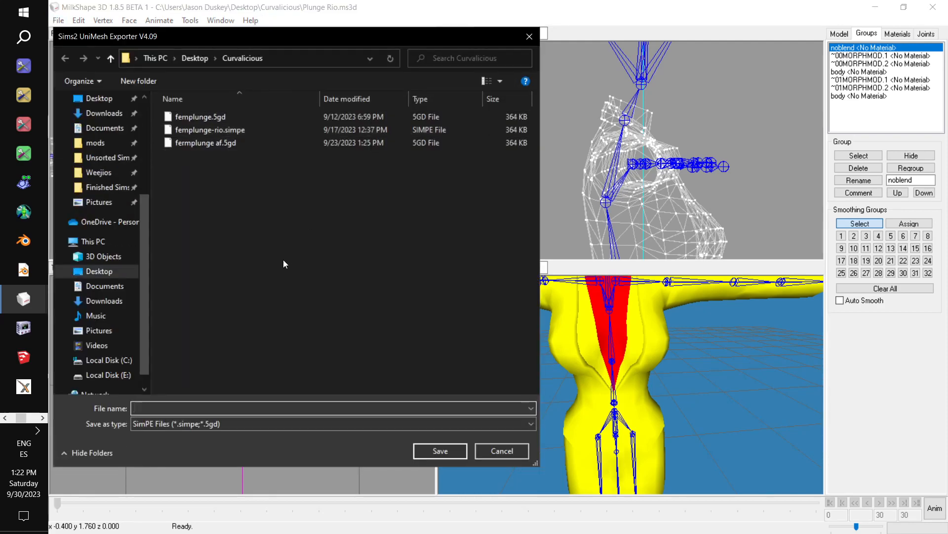
left_click(250, 118)
left_click(245, 130)
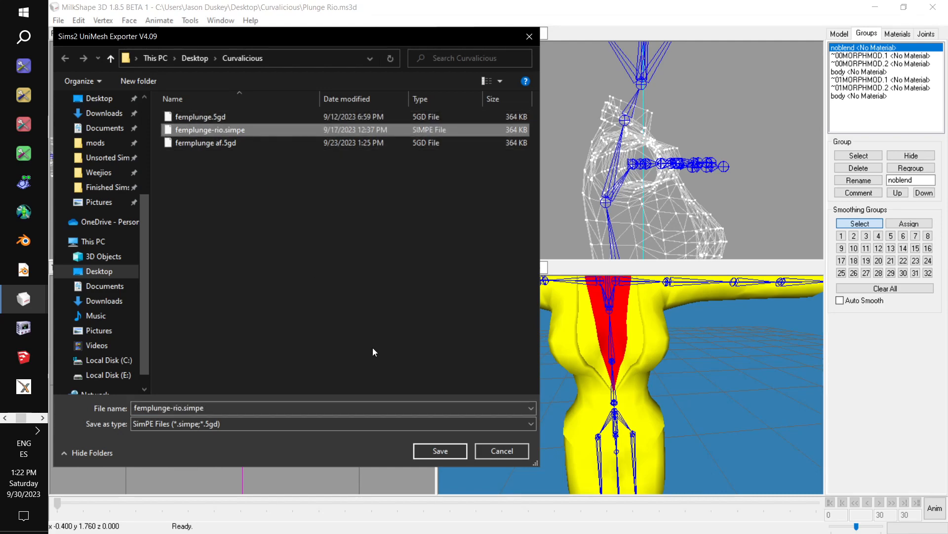
left_click(440, 451)
left_click(525, 272)
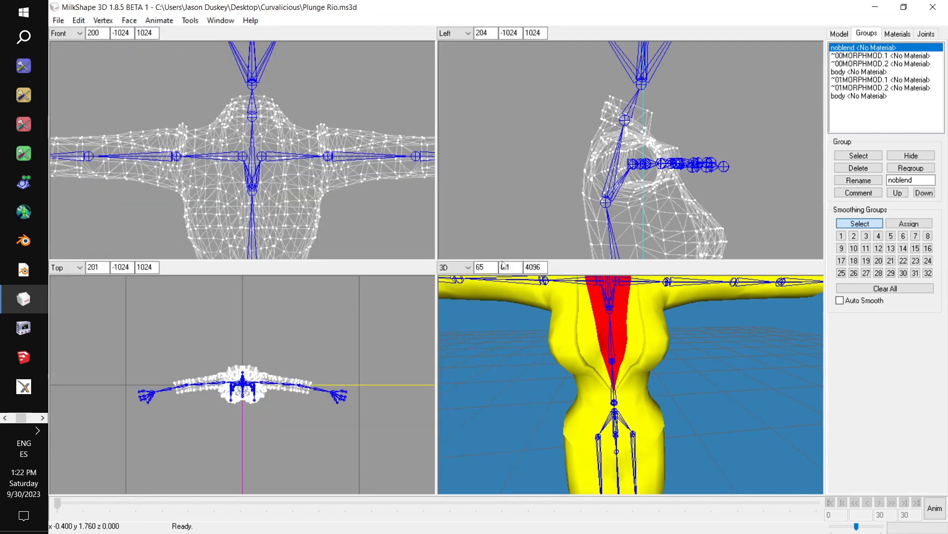
Open the Coveralls Pants Rio.ms3d project from the Curvalicious folder and view the lower-body mesh in 3D.
left_click(58, 20)
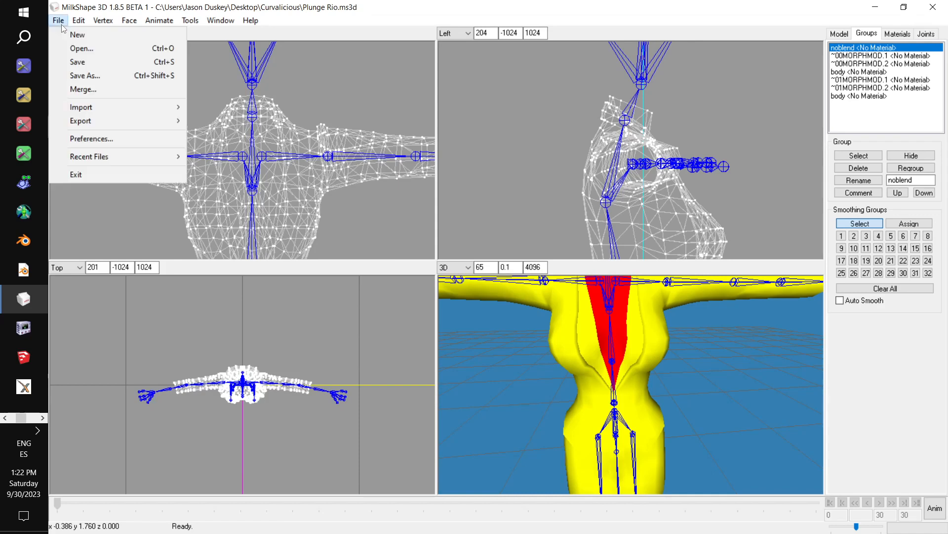
left_click(72, 49)
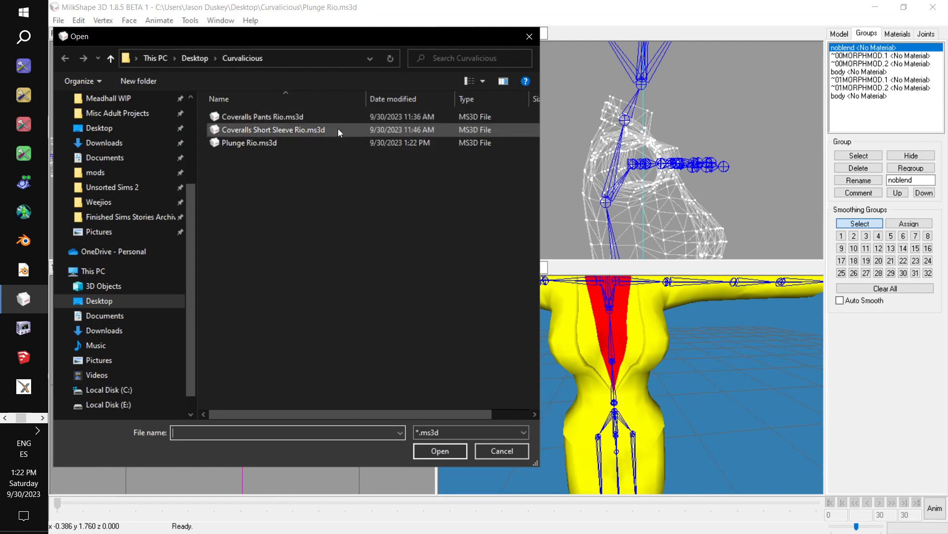
double_click(330, 115)
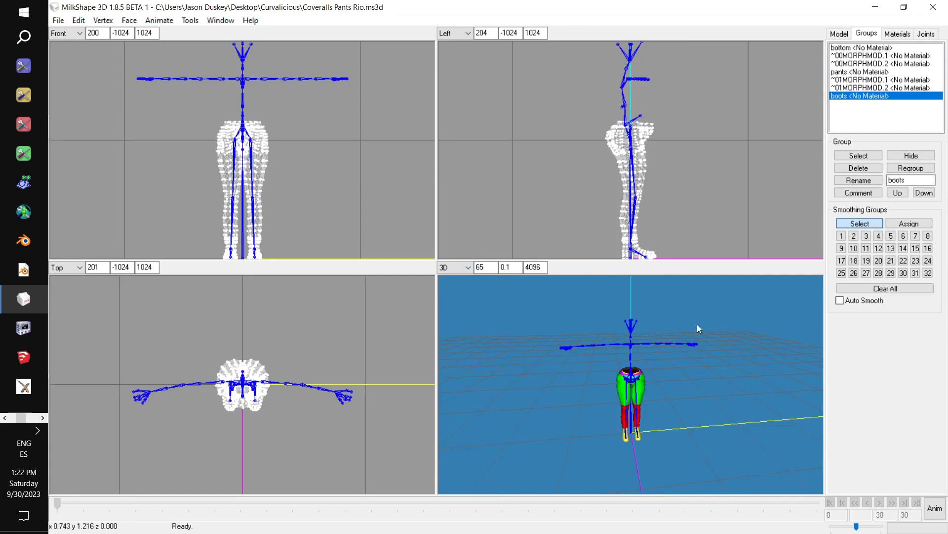
left_click_drag(707, 308, 713, 333)
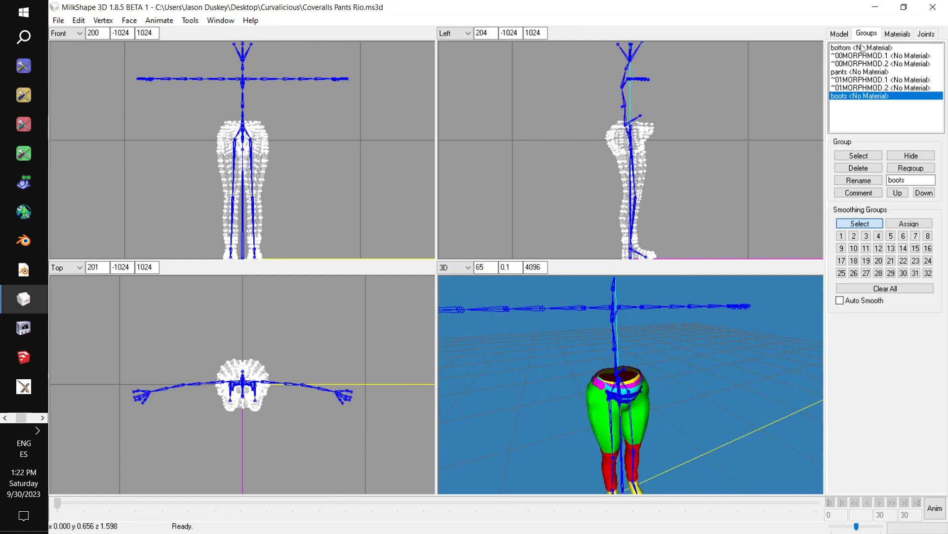
Export the coveralls pants mesh with Sims2 UniMesh Exporter V4.09 as coveralls-bottom-rio in the Curvalicious folder.
left_click(79, 20)
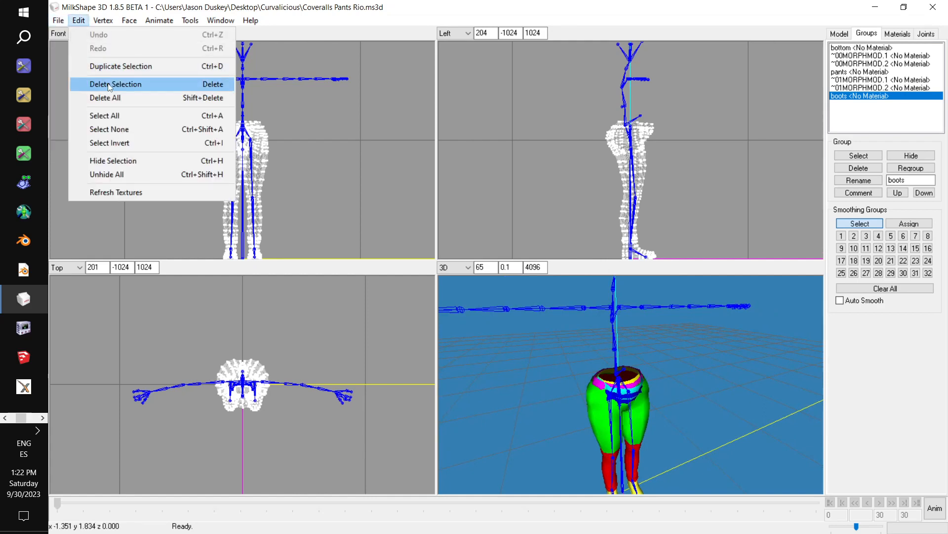
mouse_move(61, 20)
mouse_move(153, 120)
left_click(254, 250)
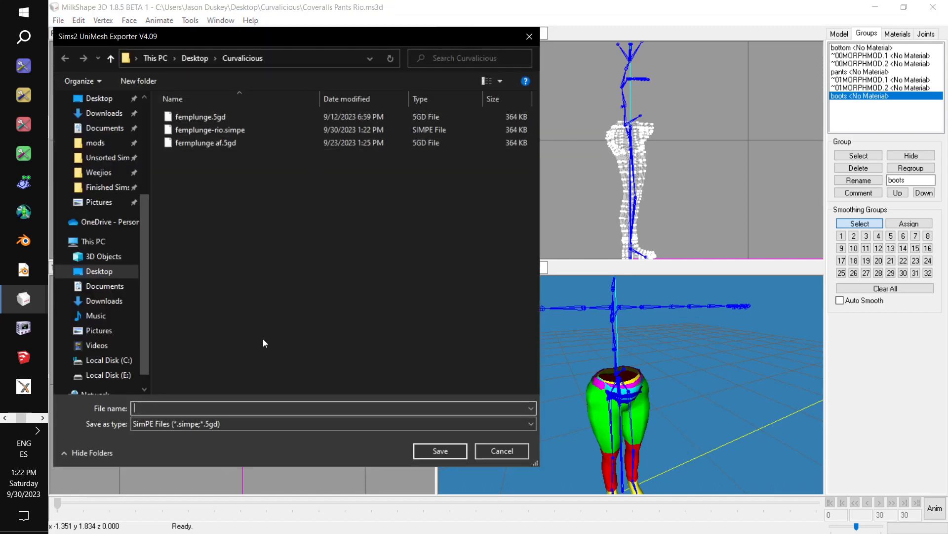
type("co")
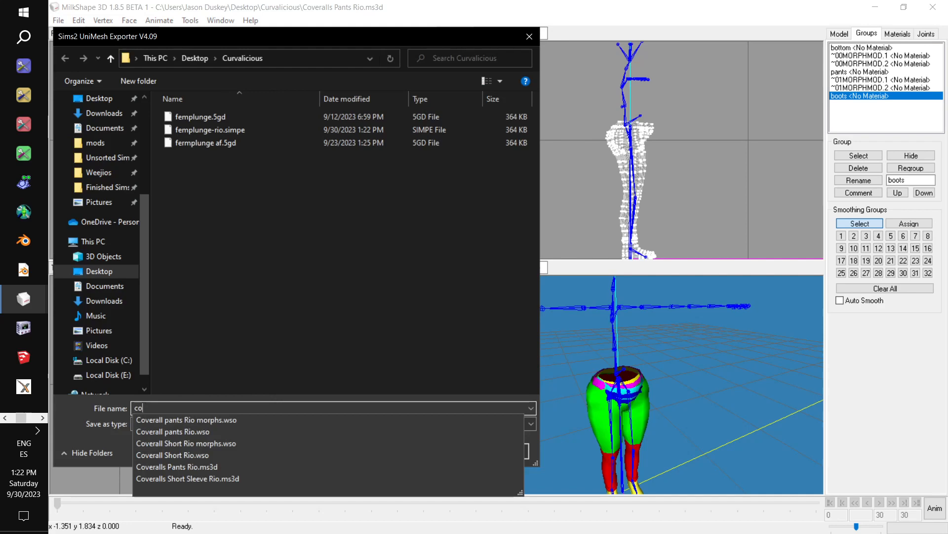
type("veal")
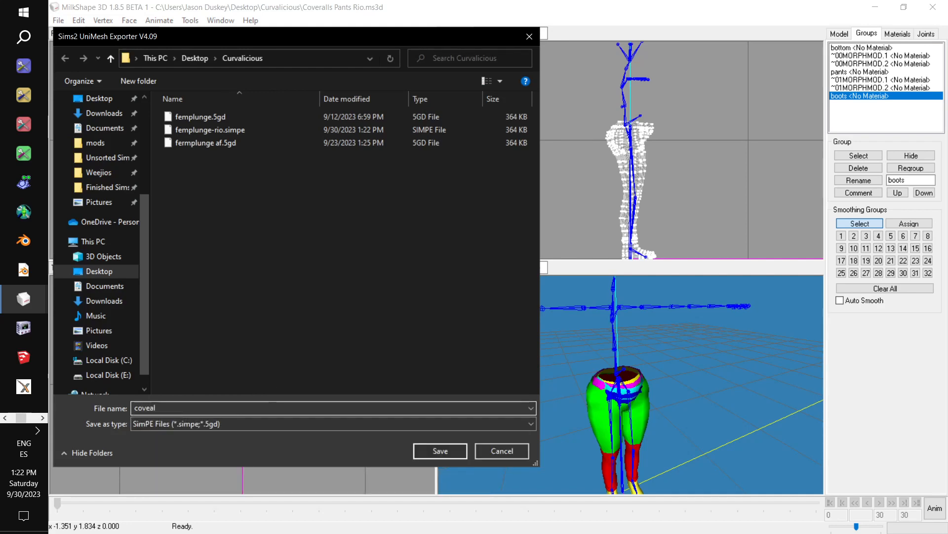
key("BackSpace")
key("BackSpace")
type("ralls-bottom-rio")
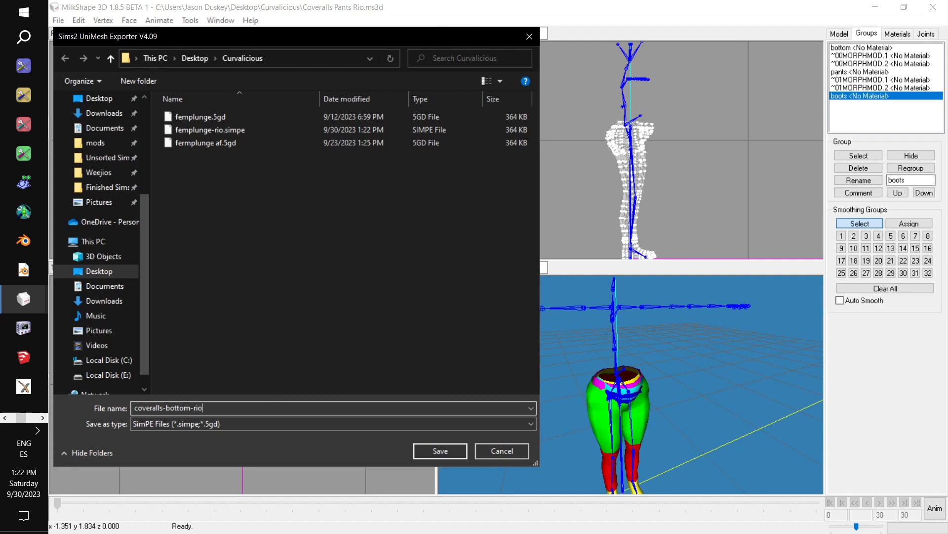
left_click(431, 451)
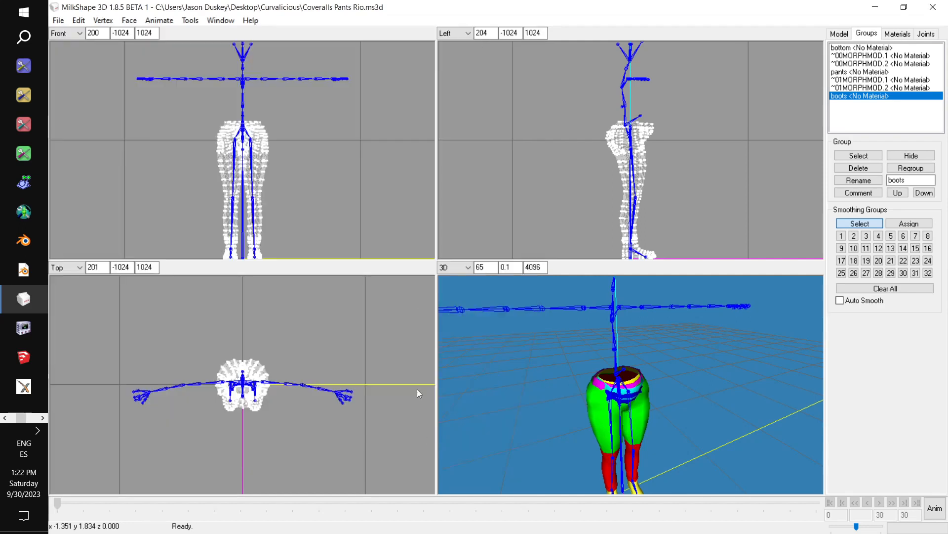
Open the Coveralls Short Sleeve Rio.ms3d project from the Curvalicious folder.
left_click(58, 21)
left_click(74, 48)
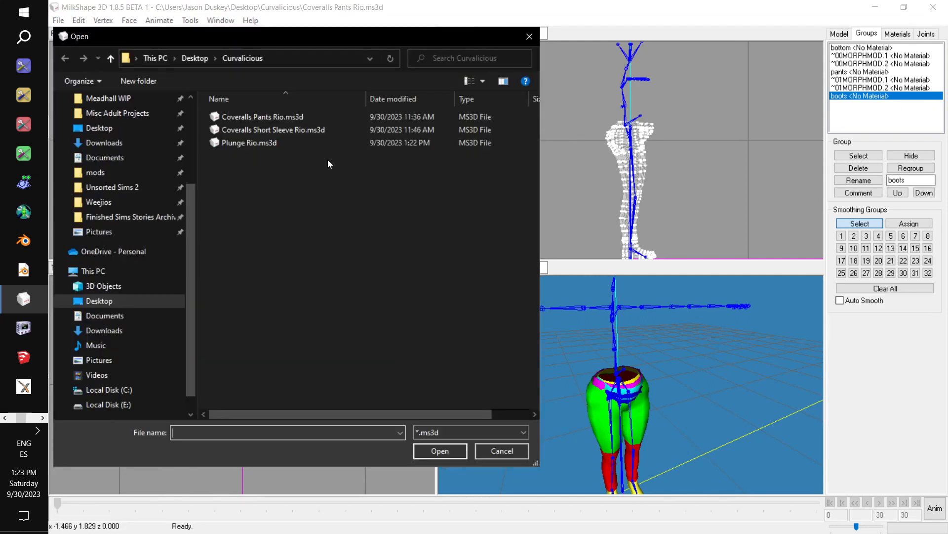
double_click(322, 130)
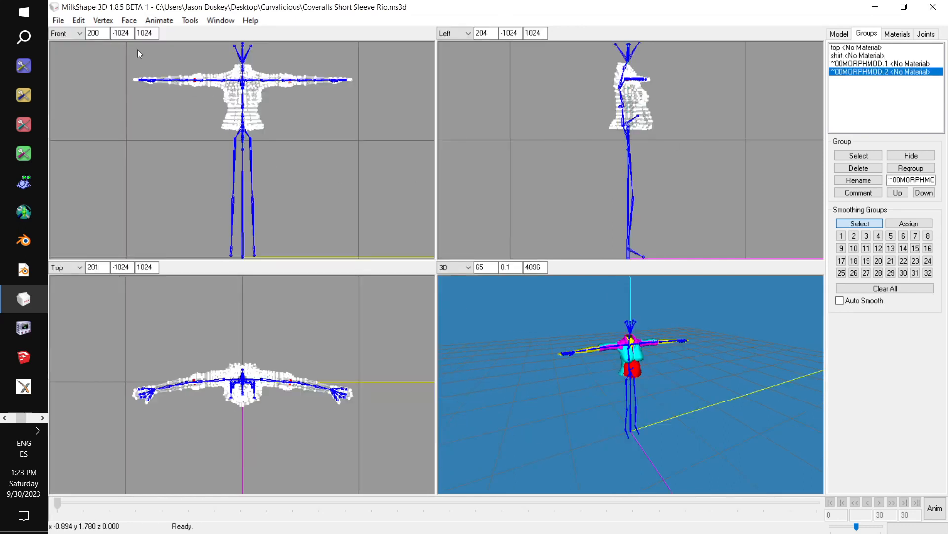
Export the short-sleeve mesh with Sims2 UniMesh Exporter V4.09 as coveralls-top-rio in the Curvalicious folder.
left_click(59, 21)
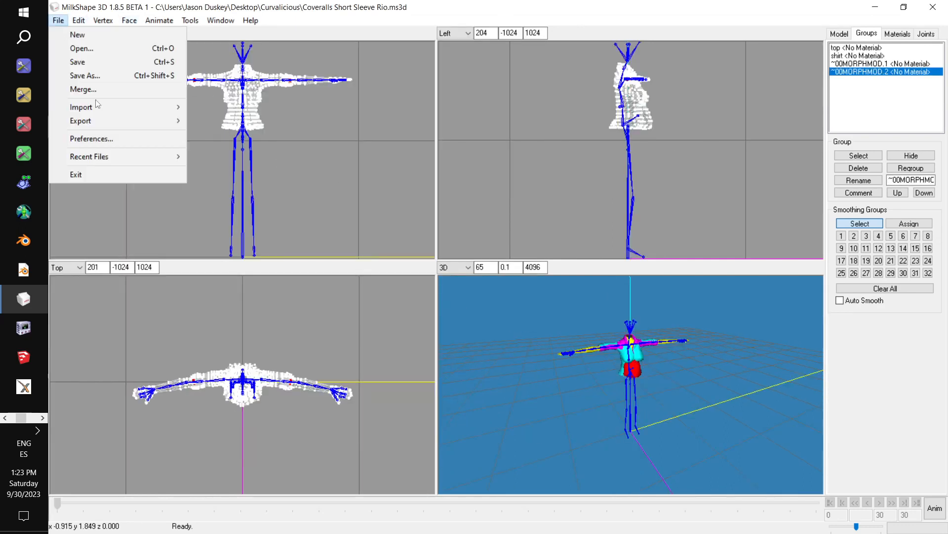
mouse_move(168, 122)
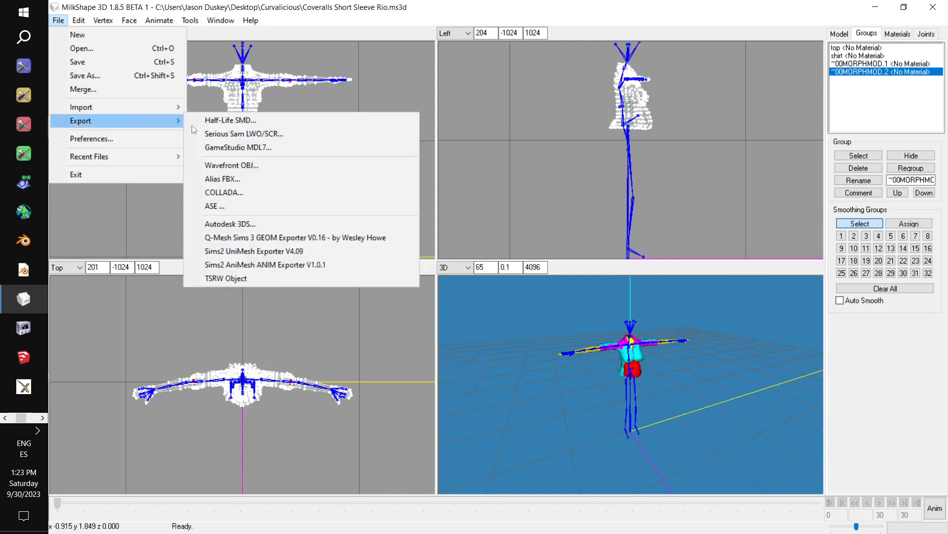
left_click(334, 253)
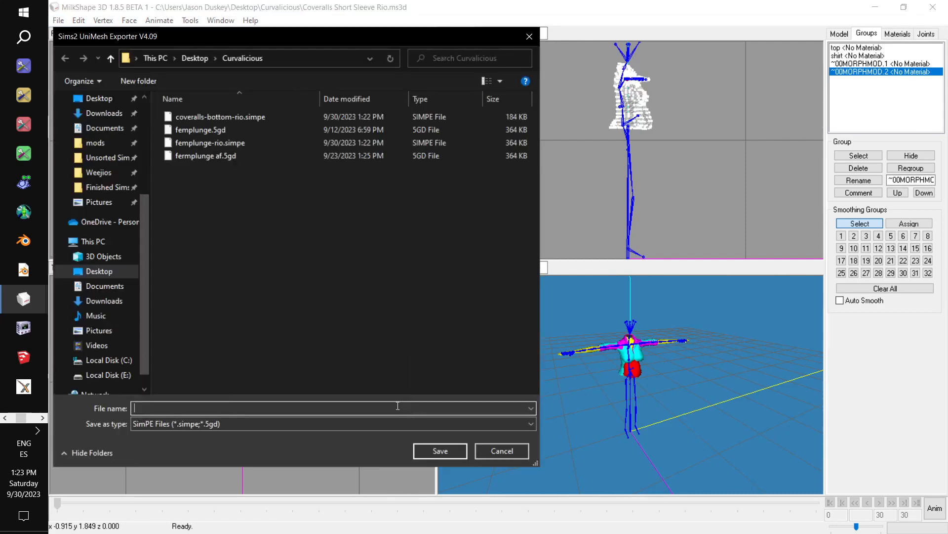
left_click(397, 406)
type("cove")
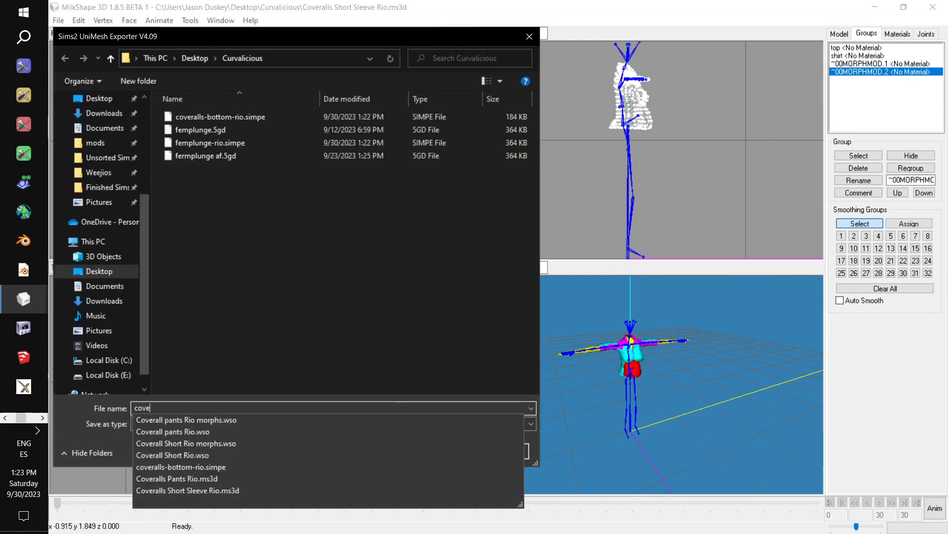
type("ralls-")
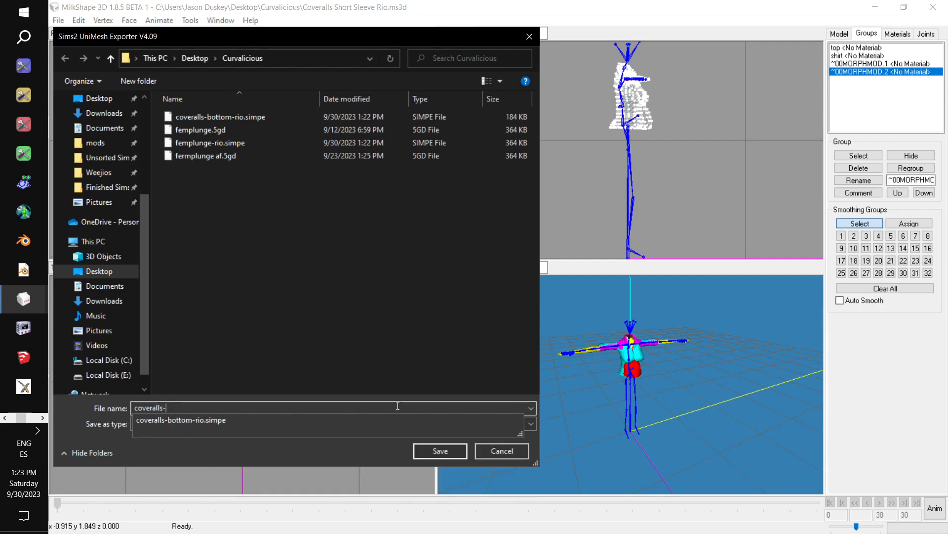
type("top-rio")
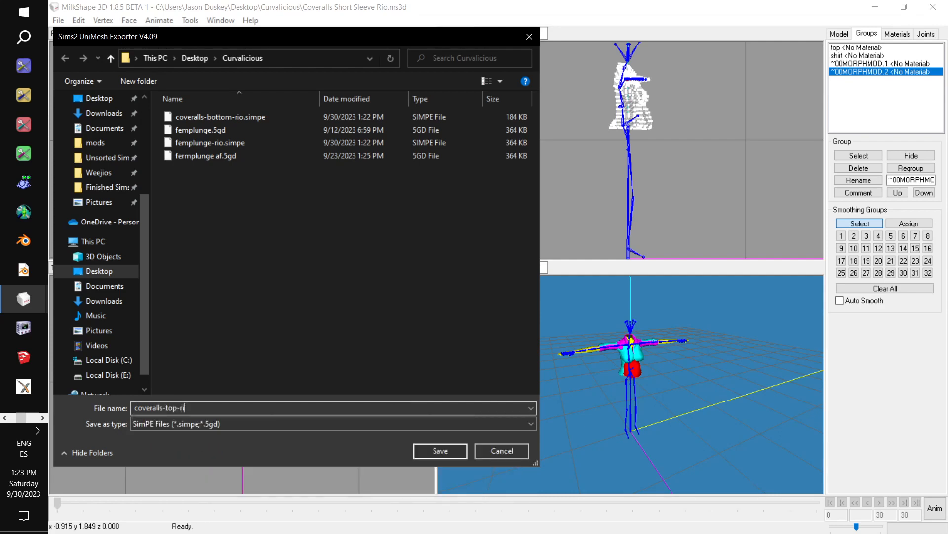
left_click(421, 452)
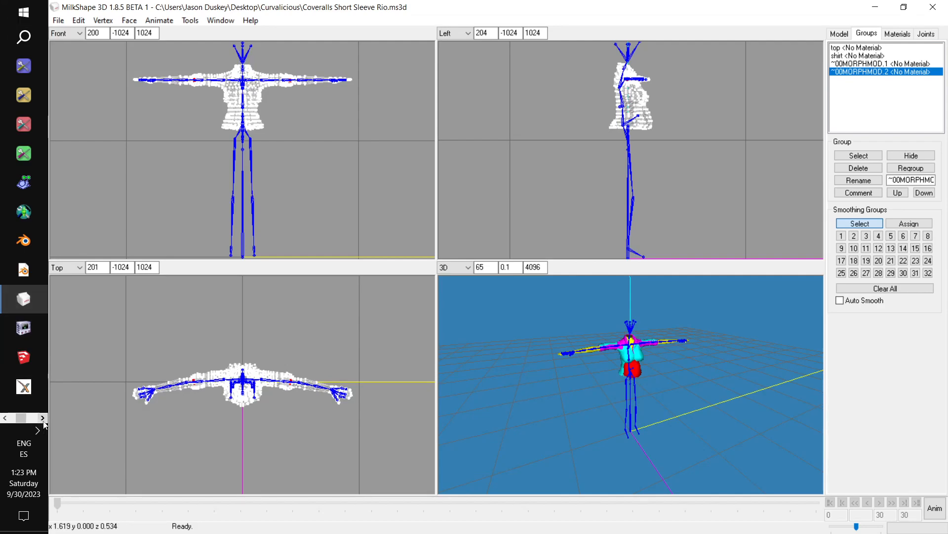
Switch to SimPe and load MESH-Skell-UniCorsetTop-AF.package from the desktop's Curvalicious folder into Object Workshop.
key("ctrl+n")
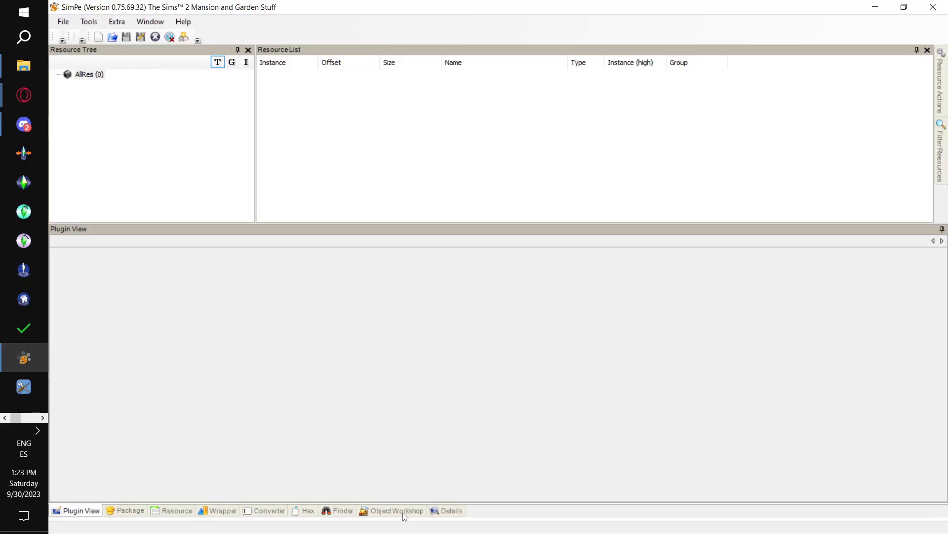
left_click(405, 513)
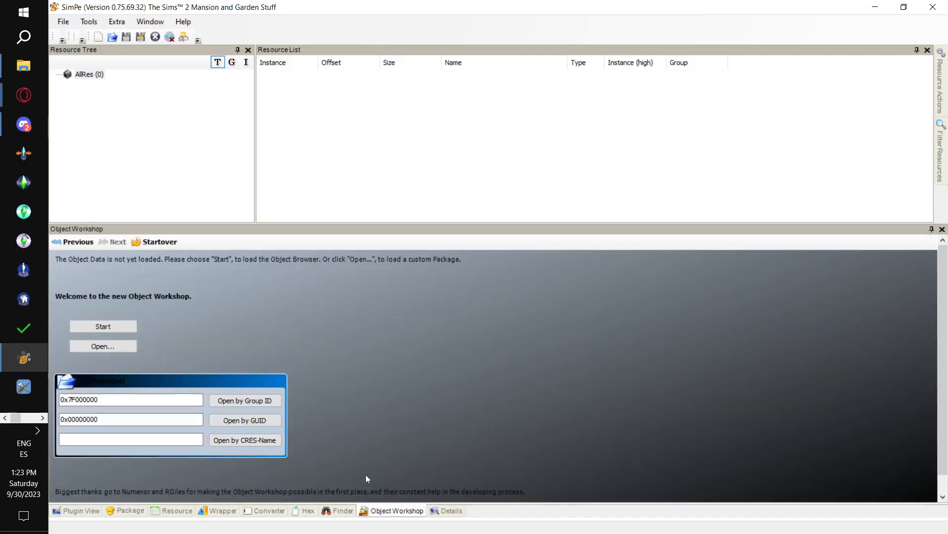
left_click(128, 349)
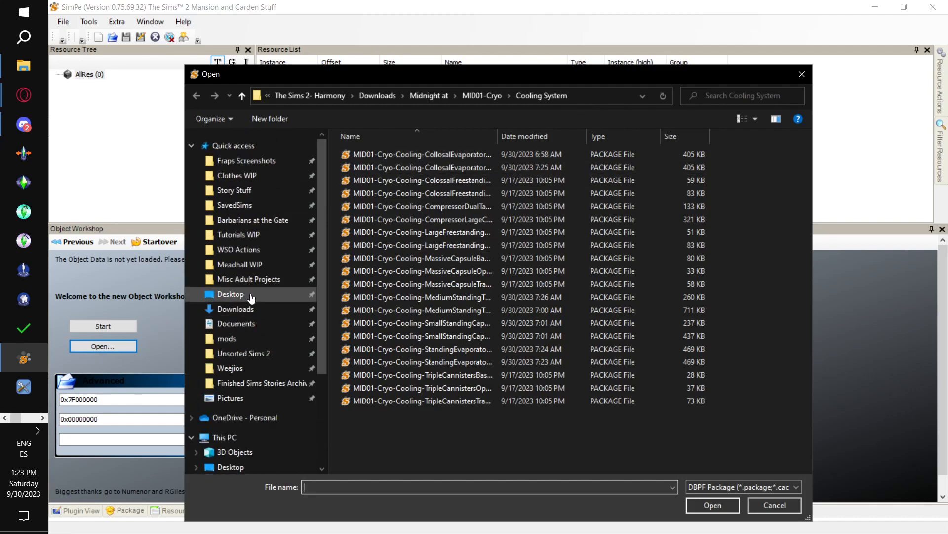
left_click(247, 294)
double_click(569, 158)
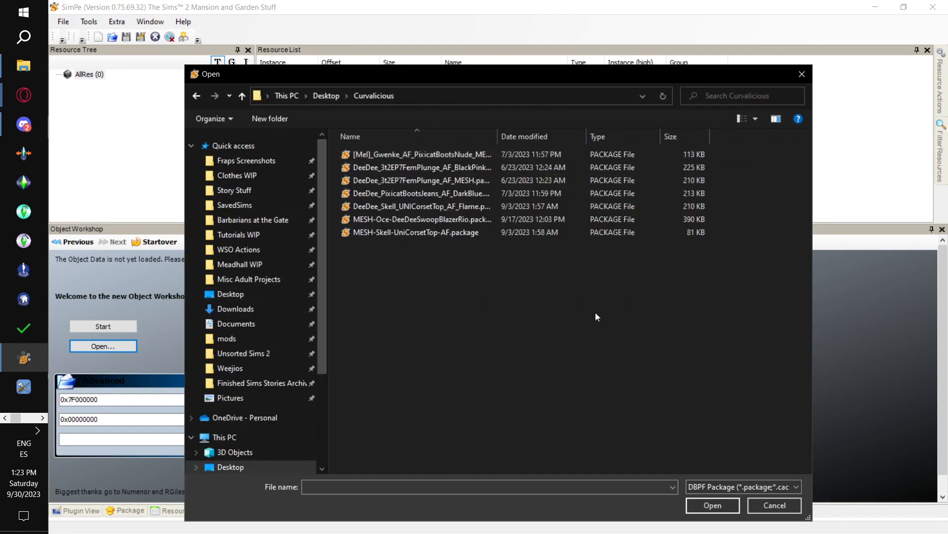
left_click(446, 233)
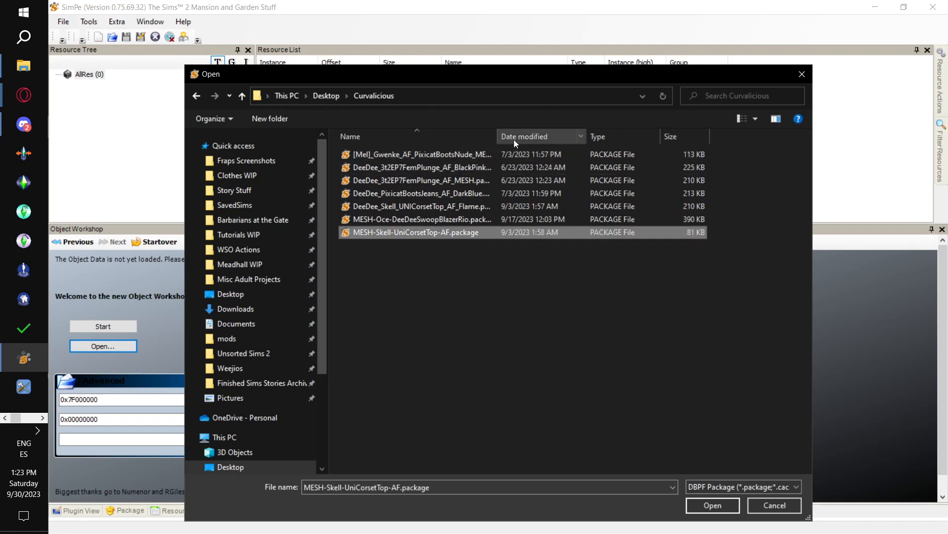
left_click(475, 219)
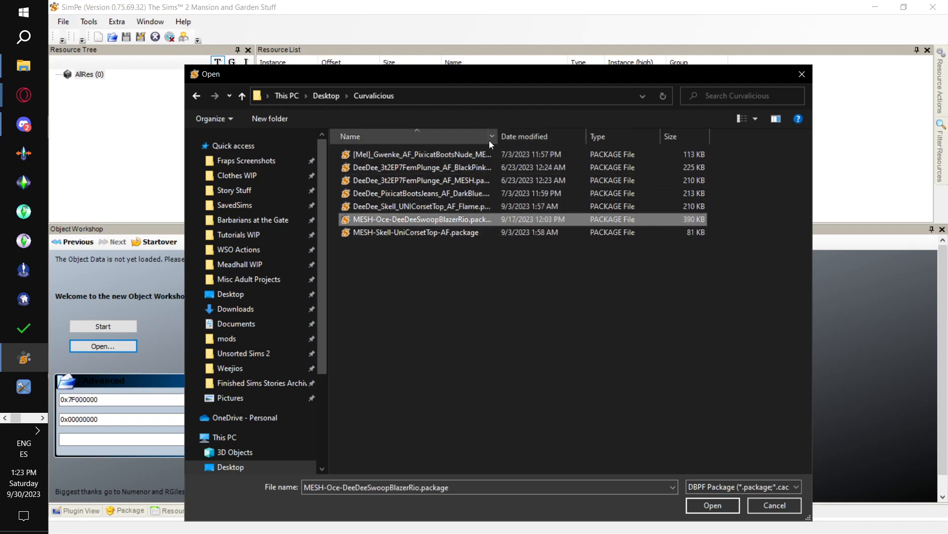
left_click_drag(501, 137, 541, 137)
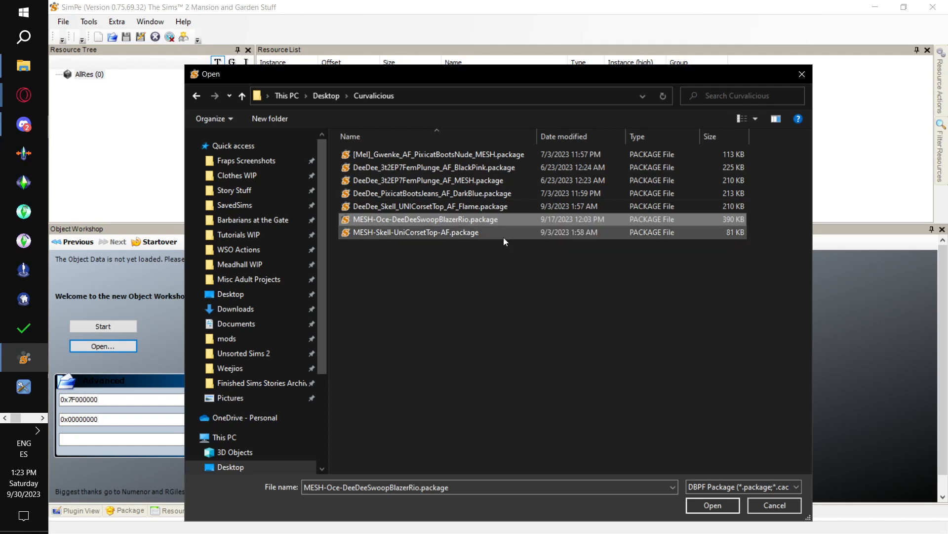
left_click(472, 231)
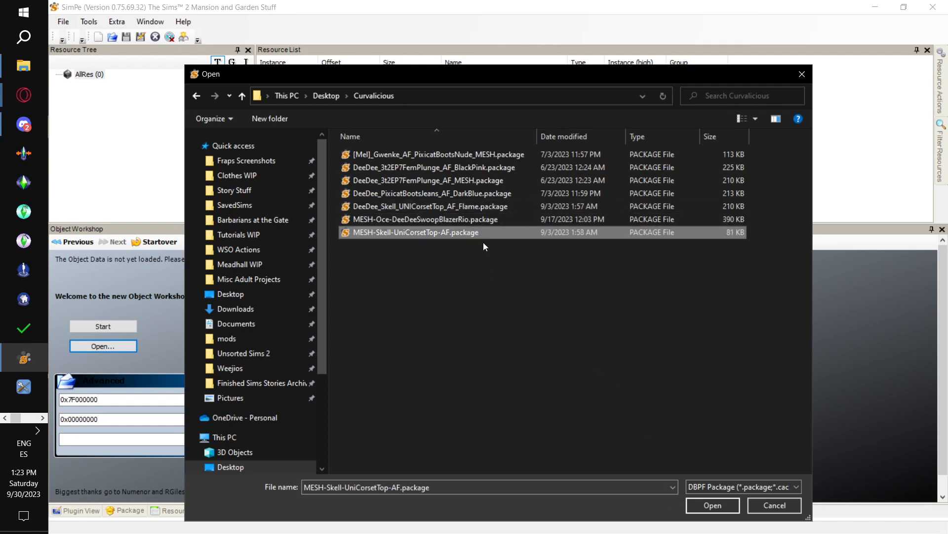
left_click(713, 508)
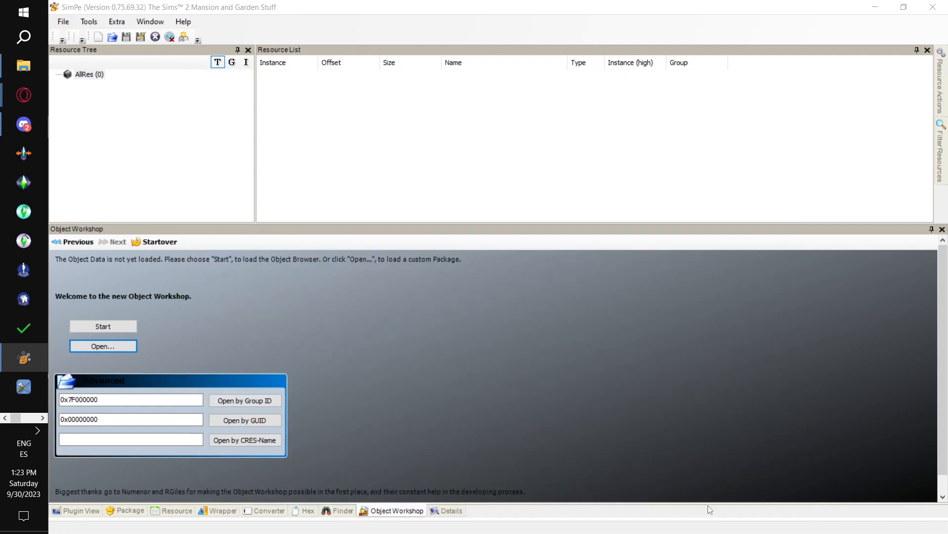
Finish the Object Workshop clone setup without a title, and rename its scenegraph resources using the model name deedeeplunge-rio.
left_click(105, 245)
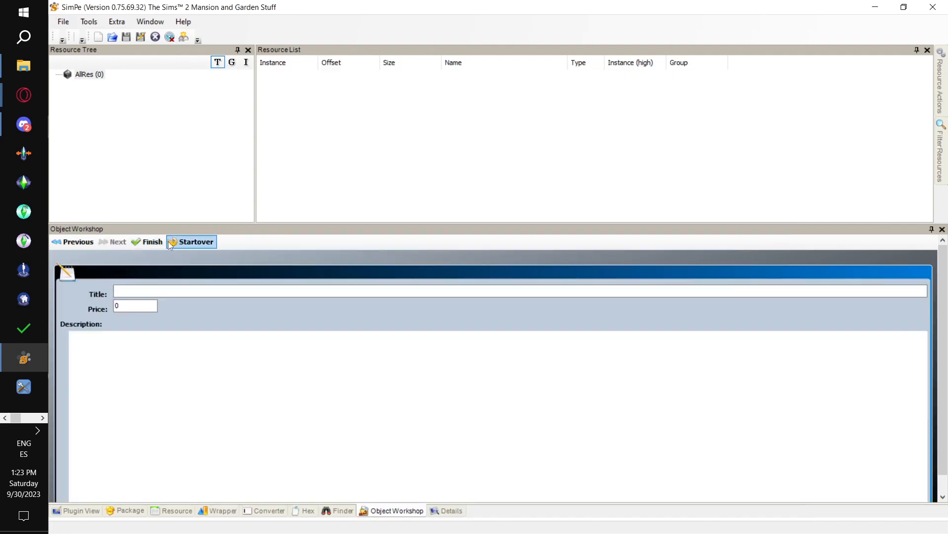
left_click(149, 242)
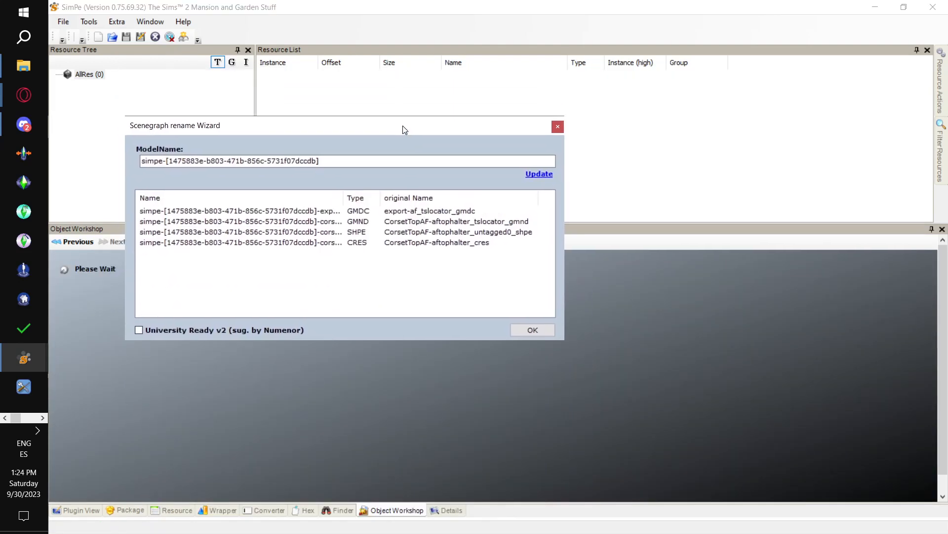
left_click_drag(347, 165, 124, 161)
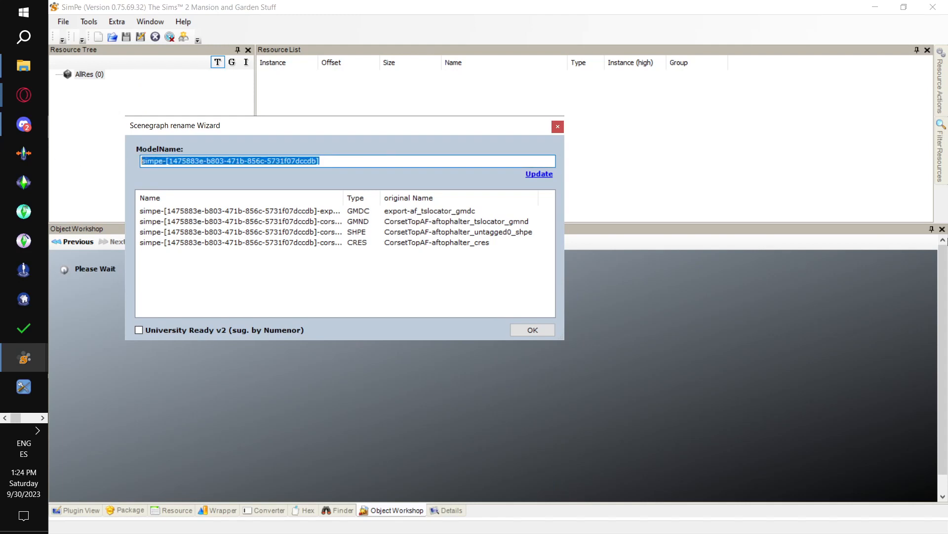
key("BackSpace")
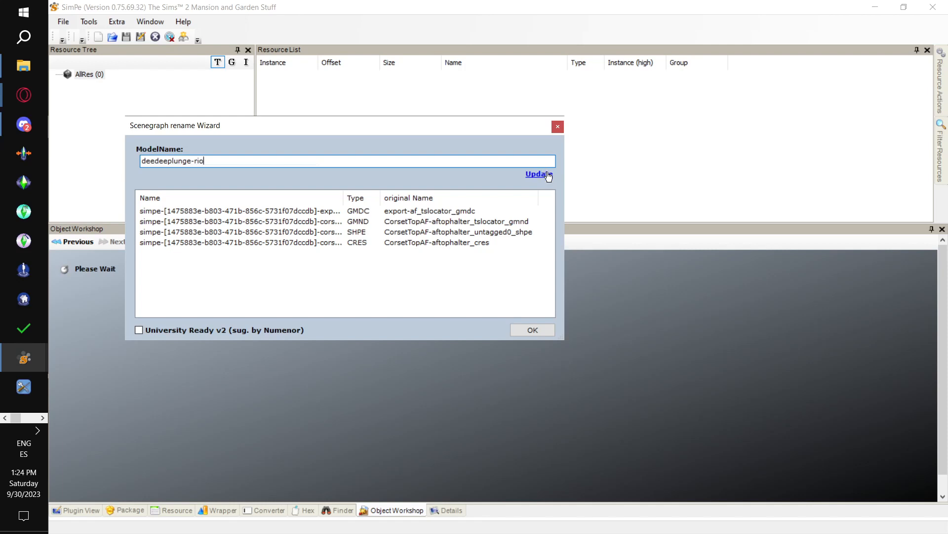
left_click(544, 174)
left_click(532, 329)
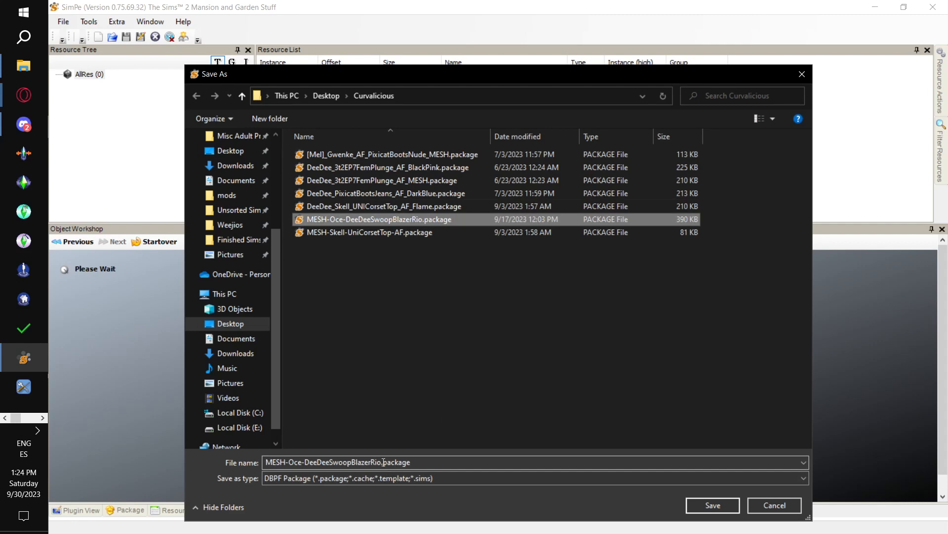
Save the cloned mesh package as MESH-Oce-DeeDeeplunge-Rio in the Curvalicious folder.
left_click(406, 462)
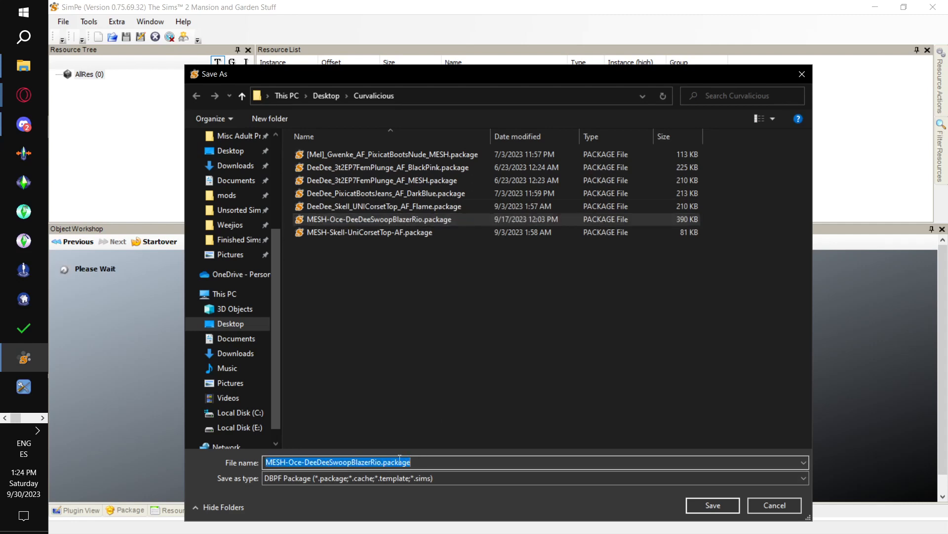
left_click_drag(440, 460, 331, 460)
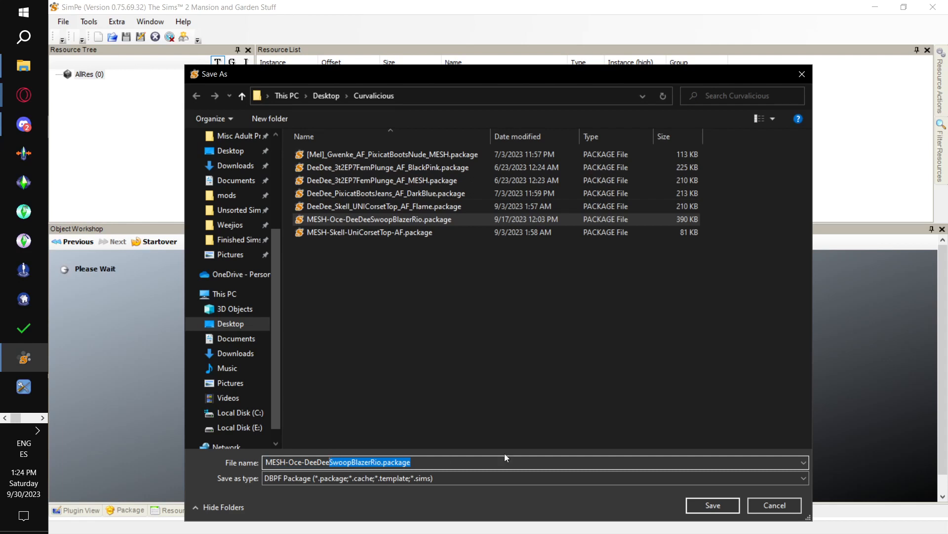
type("plunfge-")
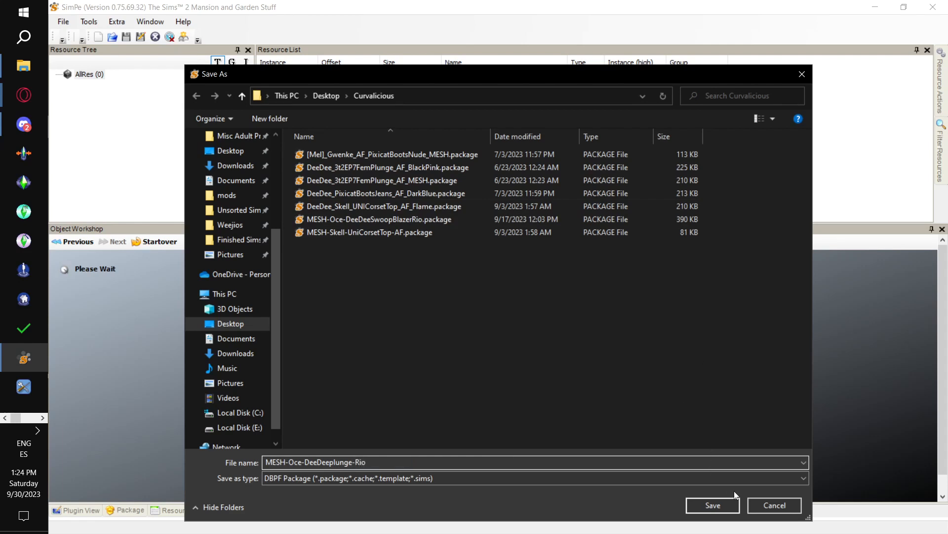
left_click(732, 504)
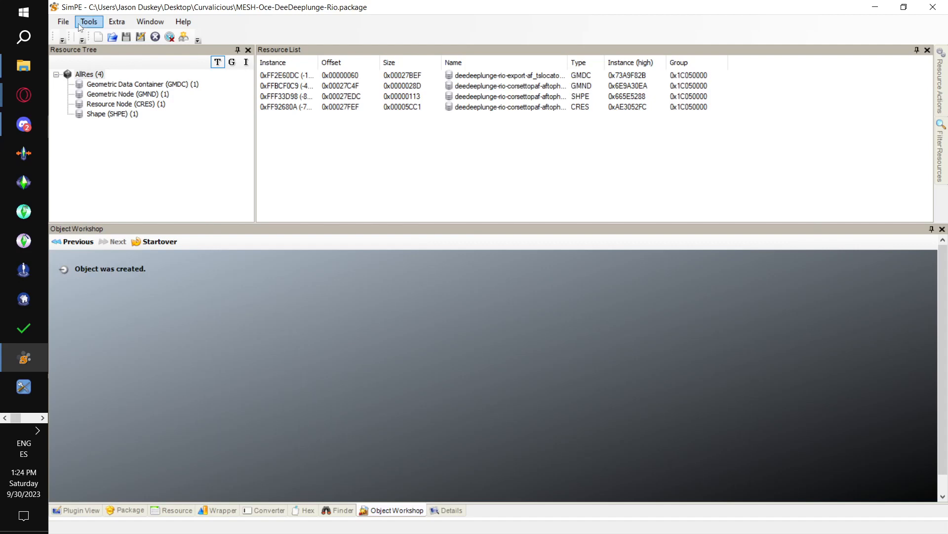
Open MESH-Oce-NewCoveralls-TopShortSleeves-Rio.package from the Curvalicious folder.
left_click(63, 22)
left_click(81, 49)
double_click(420, 245)
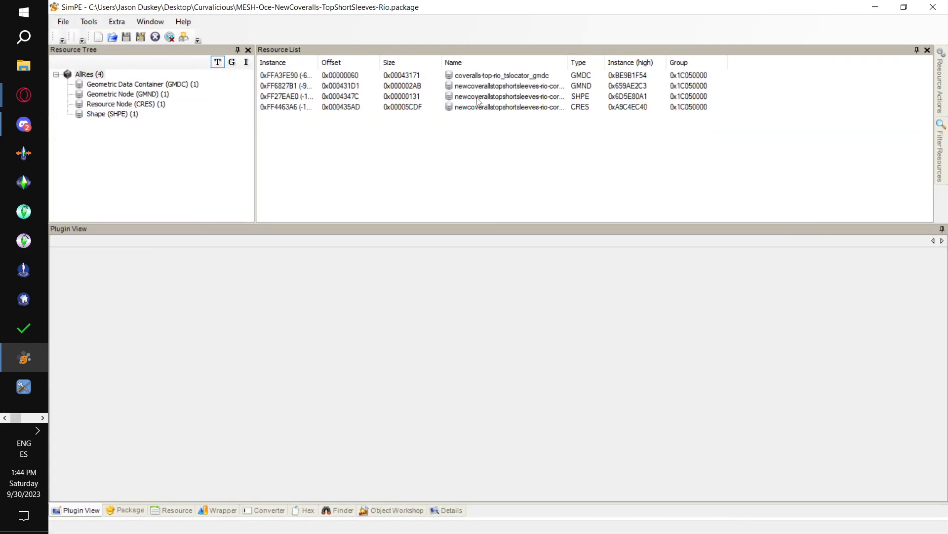
Replace the short-sleeve package's GMDC resource with coveralls-top-rio.simpe, reload it and save the package.
left_click(475, 77)
right_click(474, 77)
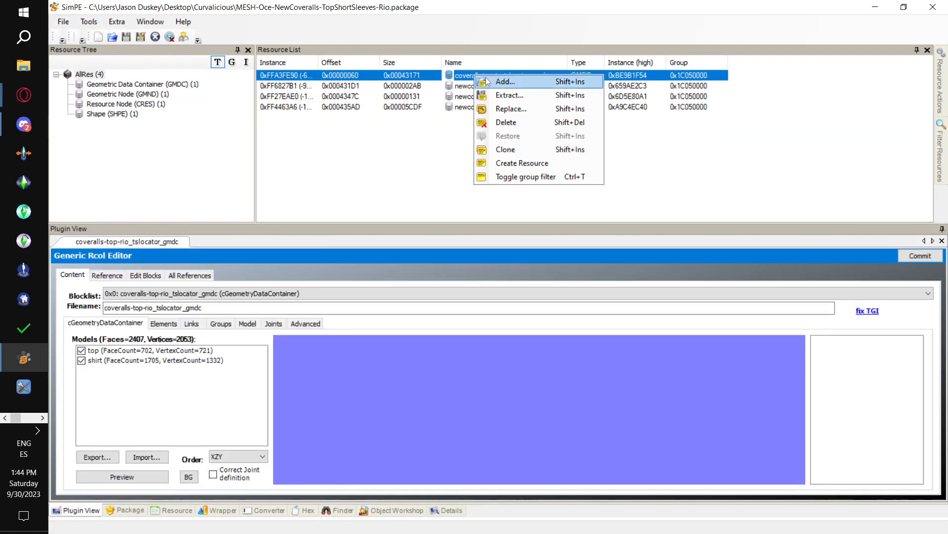
left_click(512, 109)
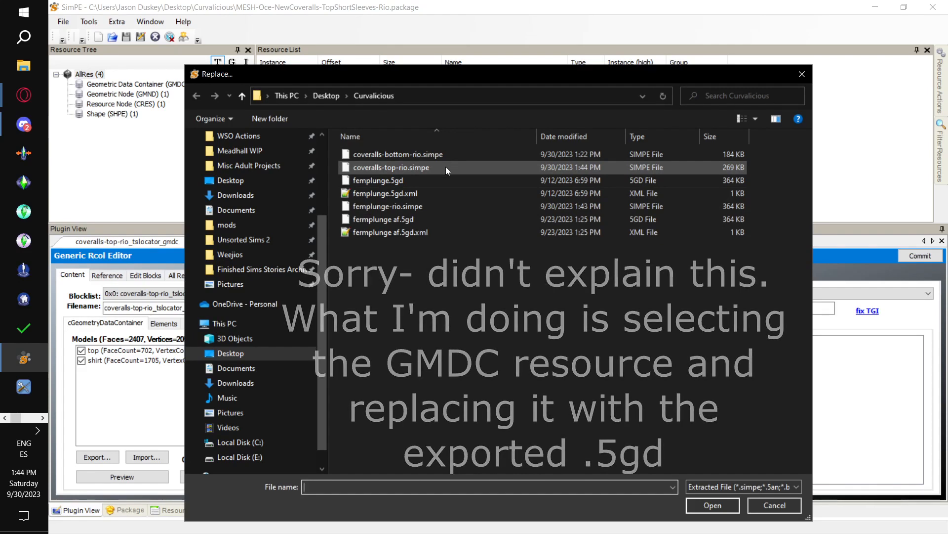
double_click(445, 167)
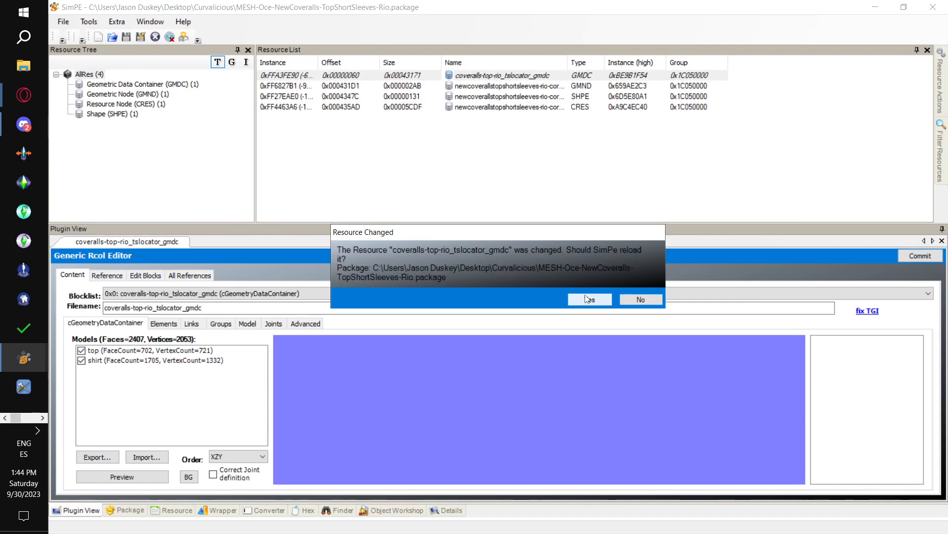
left_click(590, 299)
left_click(63, 22)
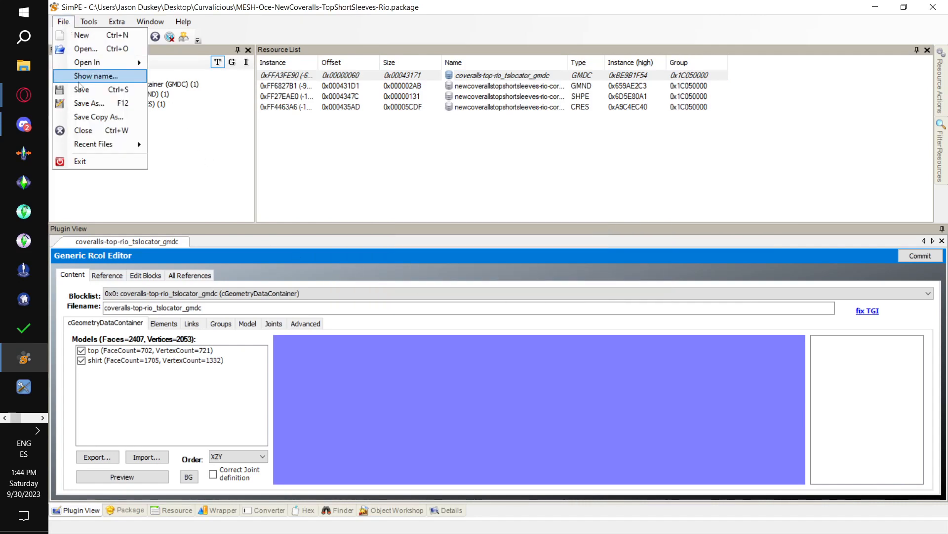
left_click(82, 90)
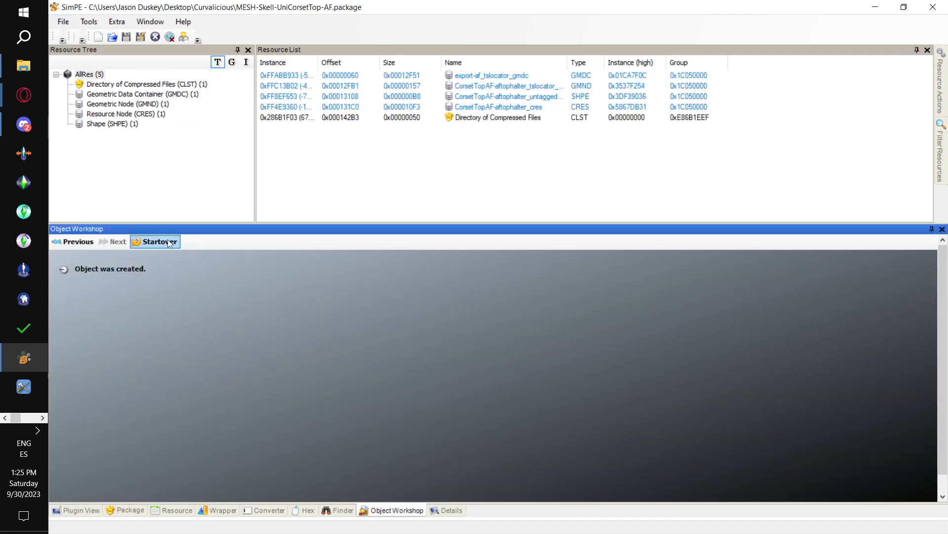
Start over in Object Workshop with MESH-Skell-UniCorsetTop-AF.package and finish the clone setup without a title.
left_click(169, 243)
left_click(117, 346)
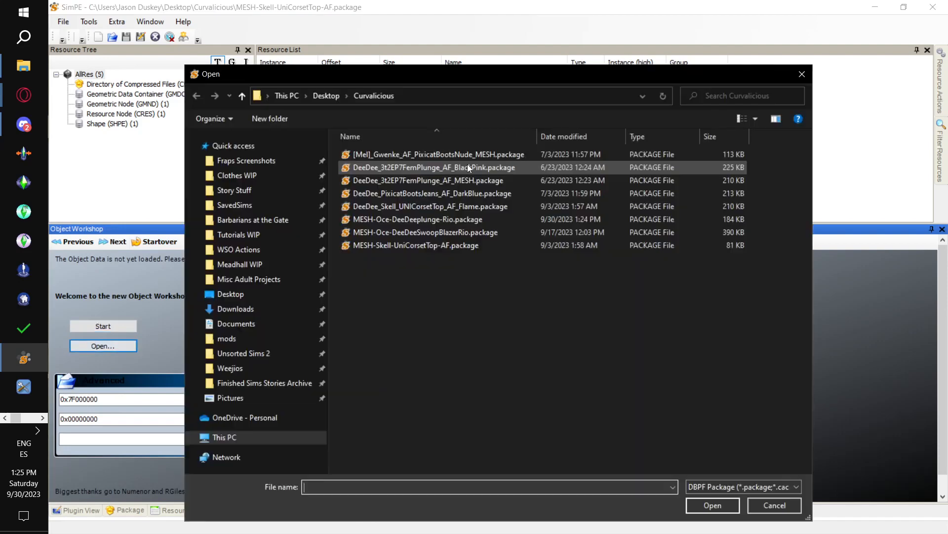
left_click(458, 245)
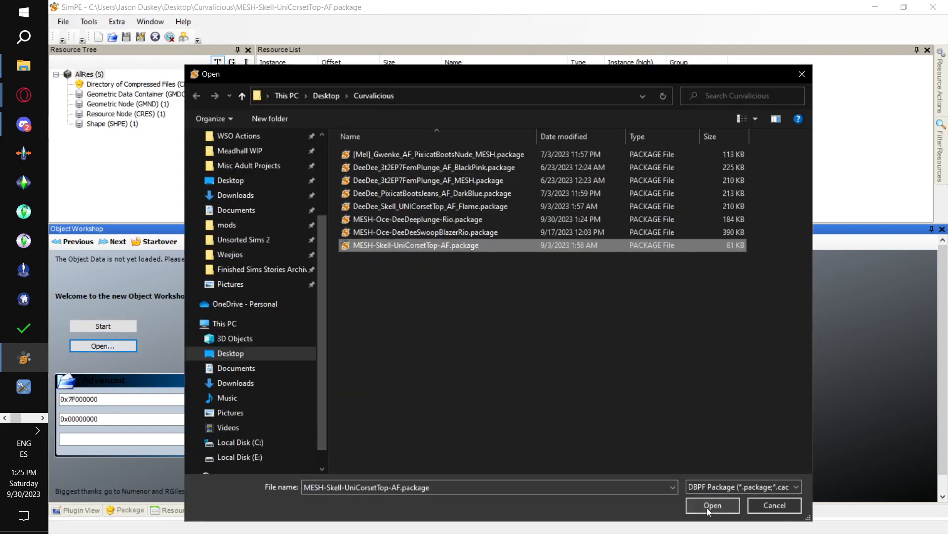
left_click(712, 505)
left_click(117, 241)
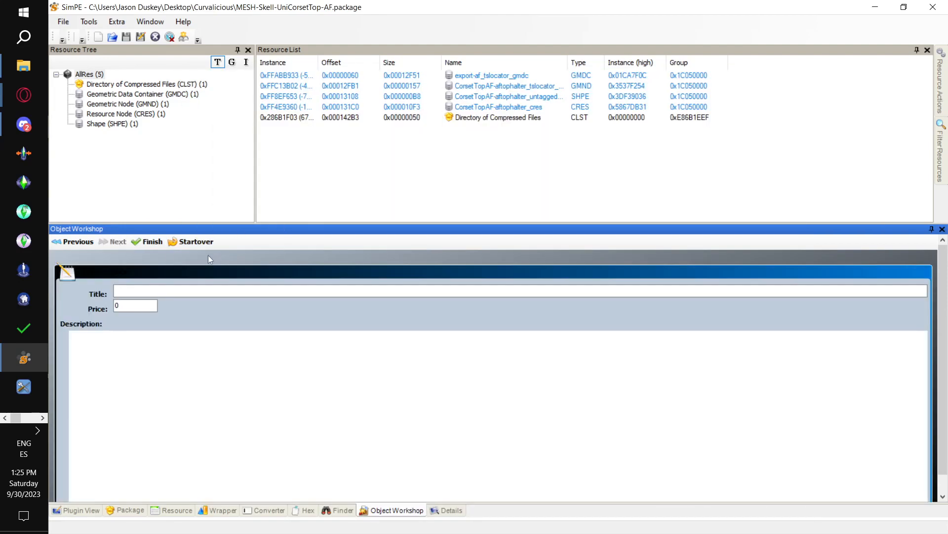
left_click(151, 242)
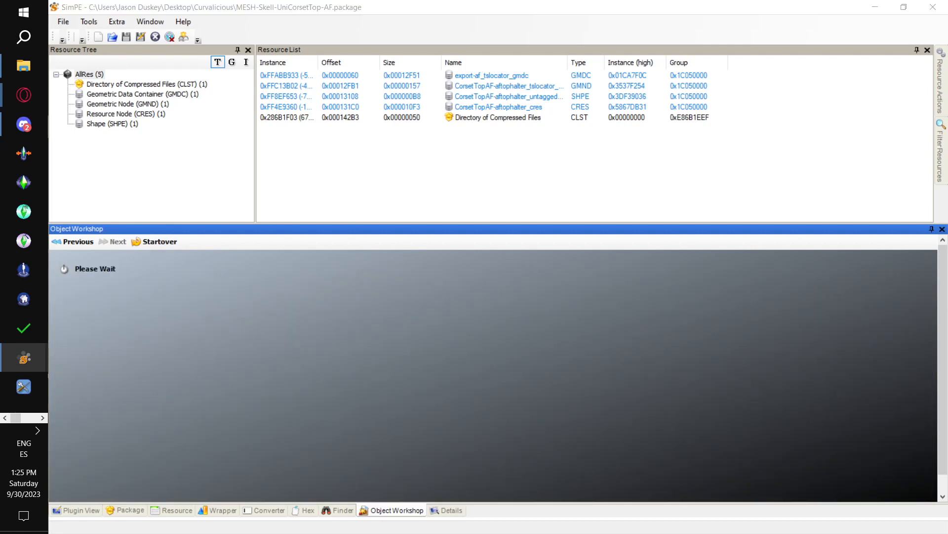
Rename the cloned scenegraph resources using the model name newcoverallstopshortsleeves-rio.
left_click_drag(395, 469, 534, 190)
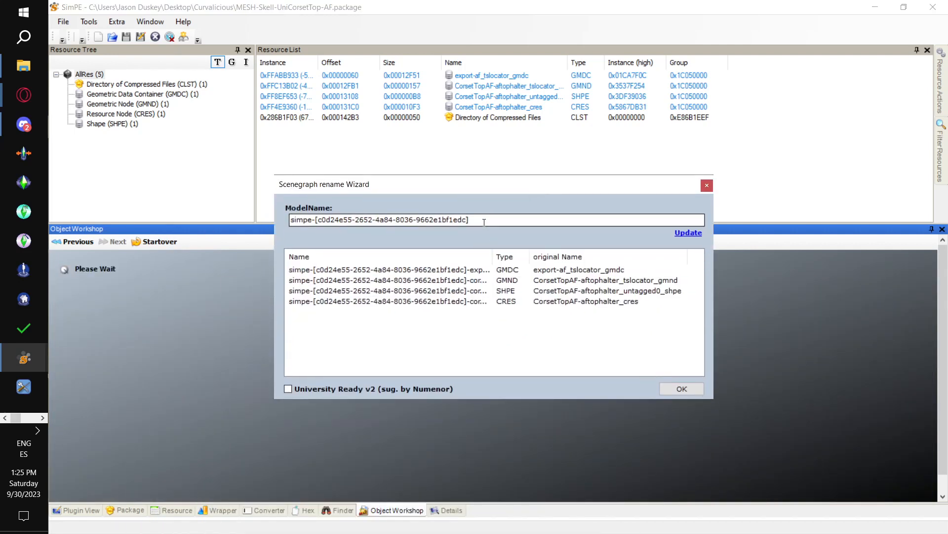
triple_click(484, 222)
type("newcoveralls")
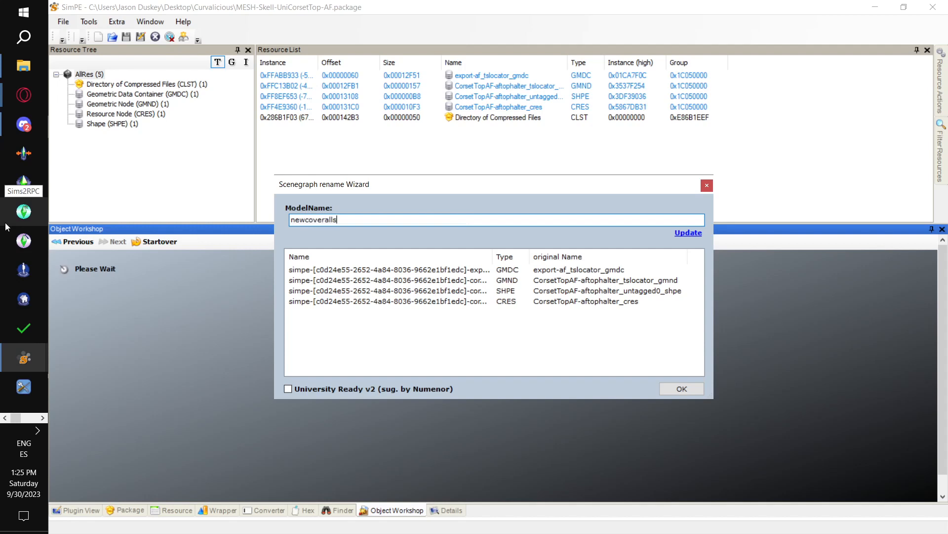
type("top-")
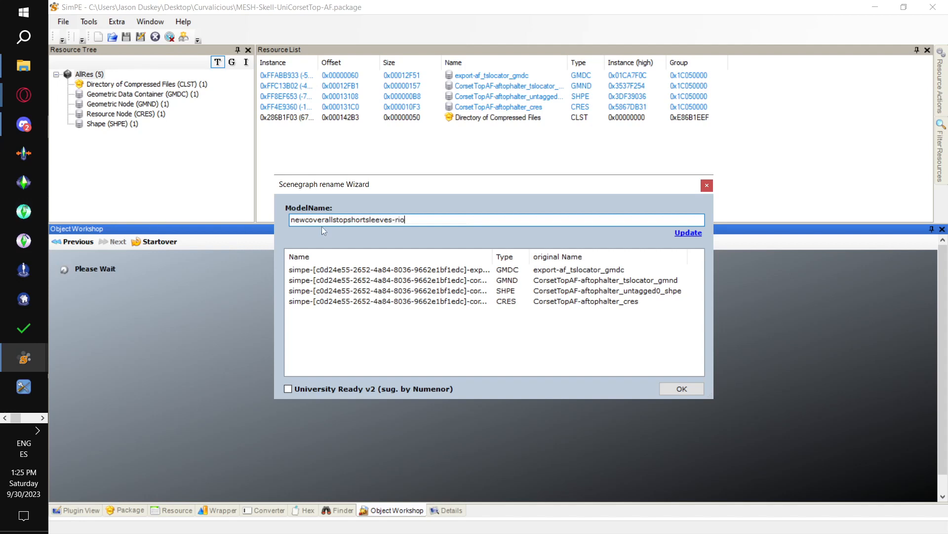
left_click_drag(427, 222, 124, 172)
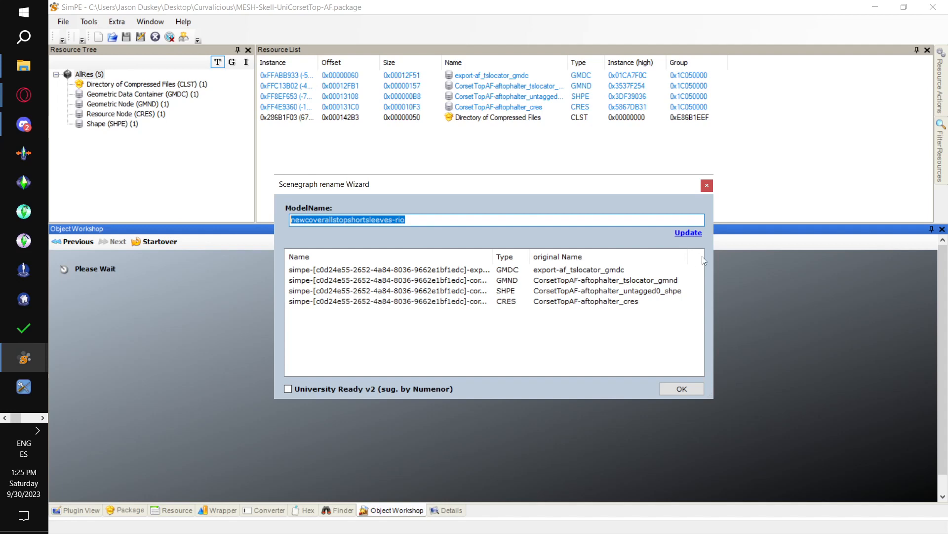
left_click(698, 236)
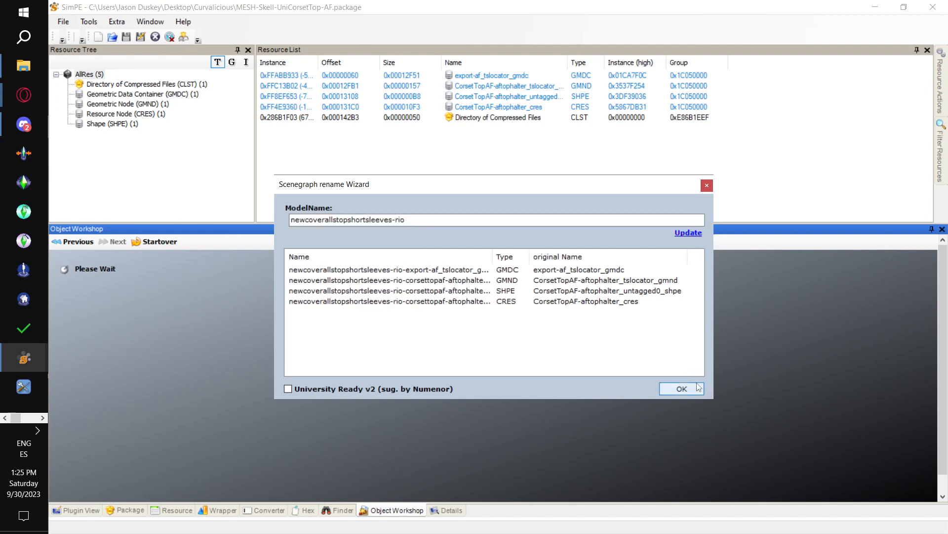
left_click(682, 388)
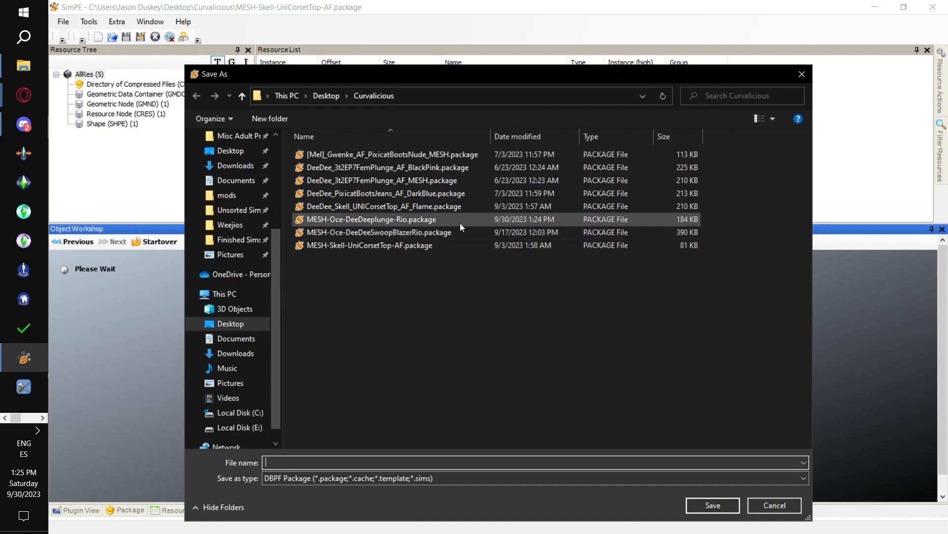
Save the cloned package as MESH-Oce-NewCoveralls-TopShortSleeves-Rio.package, basing the name on the existing DeeDeeplunge package.
left_click(435, 219)
left_click(353, 461)
left_click_drag(353, 461, 315, 462)
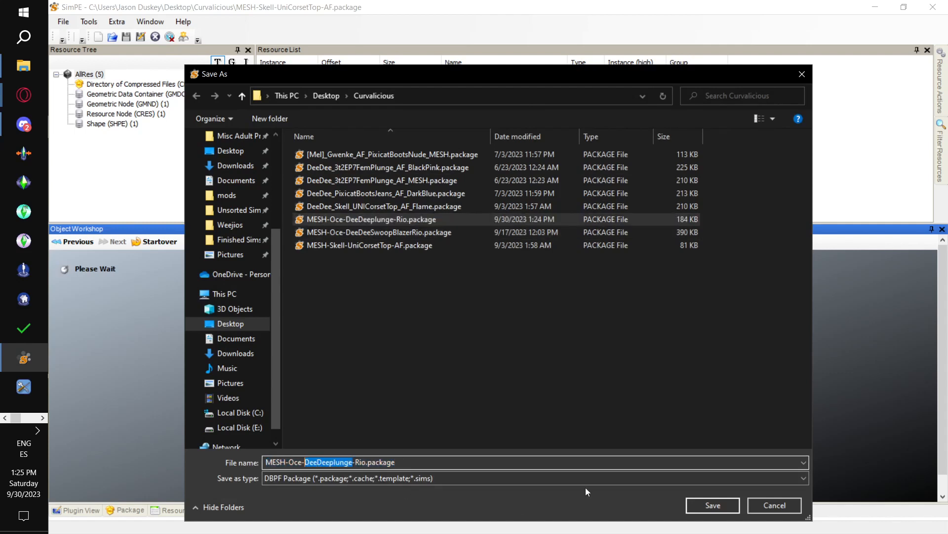
type("Ne")
type("w")
type("Covera")
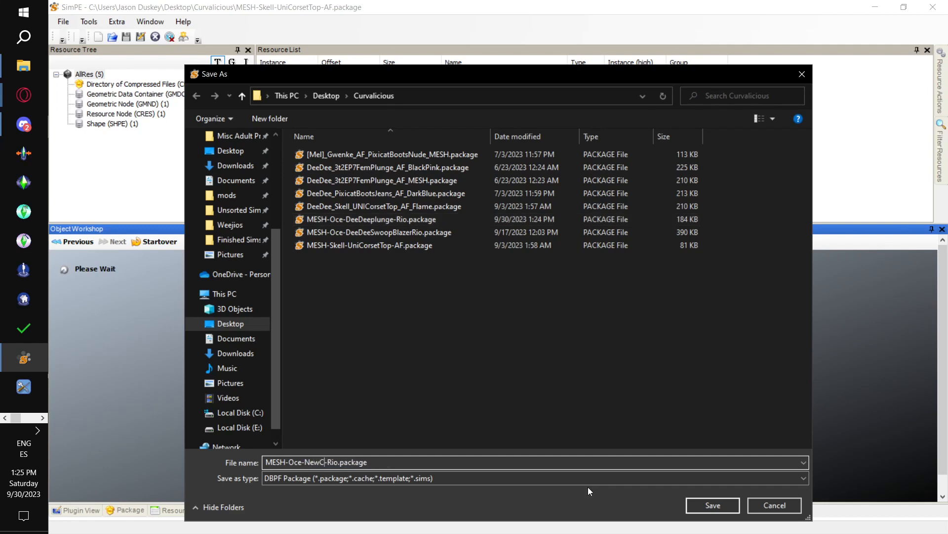
type("lls-Top")
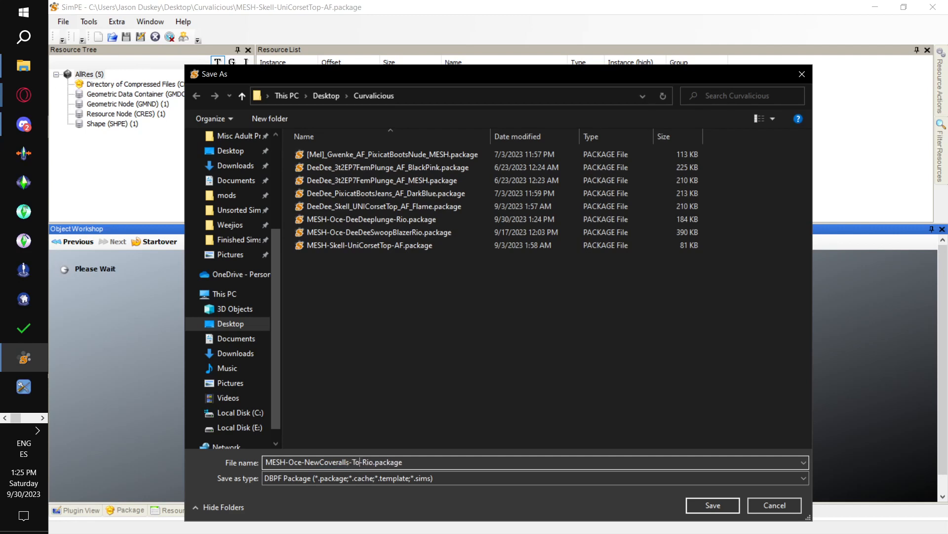
type("ShortSleeves")
left_click(719, 502)
Replace the new package's GMDC resource with coveralls-bottom-rio.simpe and reload it.
left_click(78, 506)
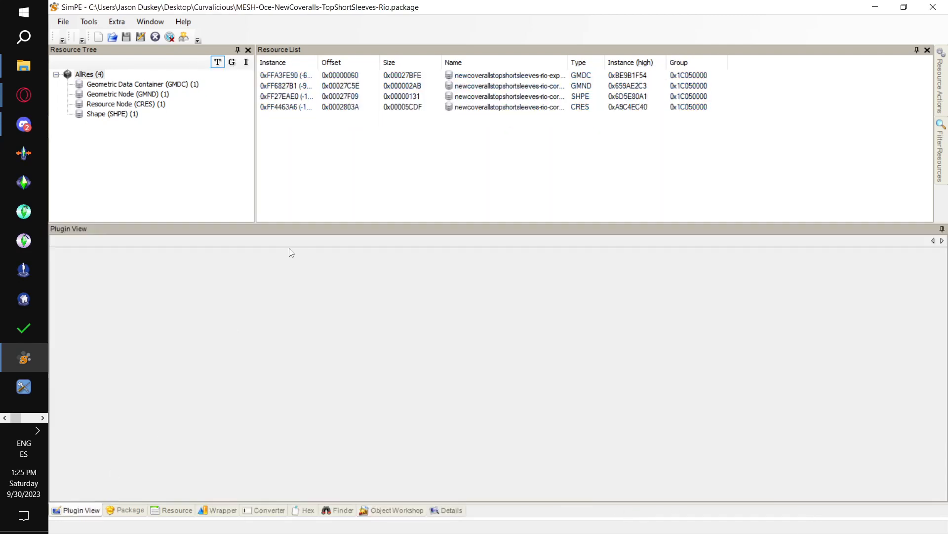
left_click(182, 85)
left_click(363, 76)
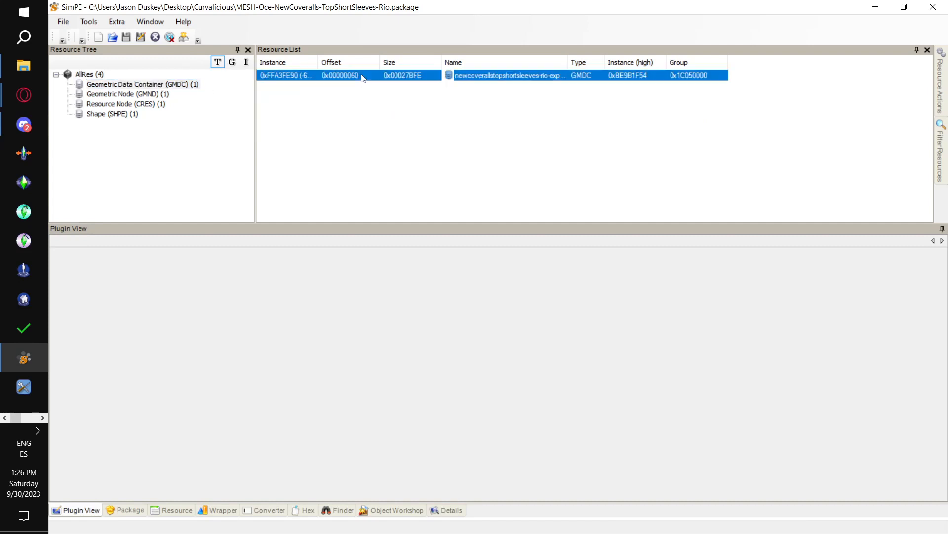
right_click(361, 76)
left_click(409, 108)
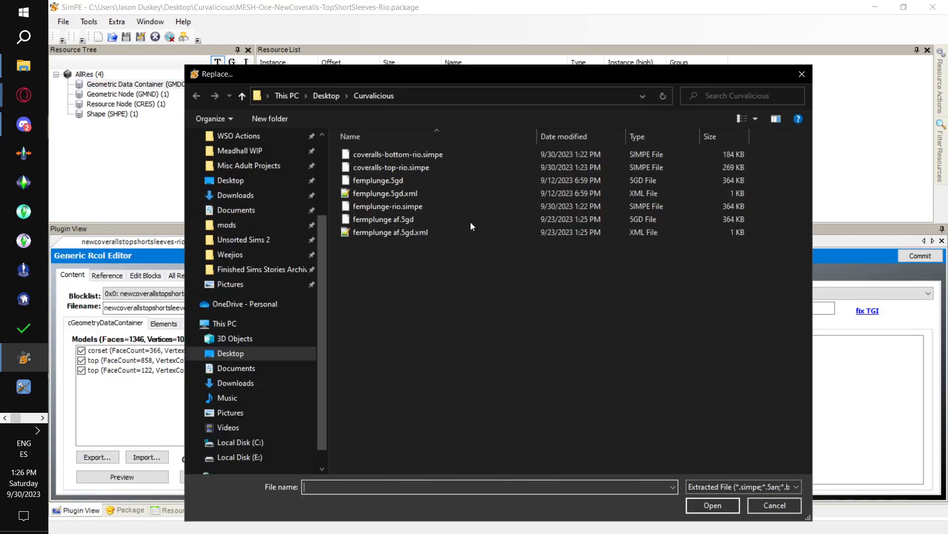
double_click(420, 154)
left_click(571, 300)
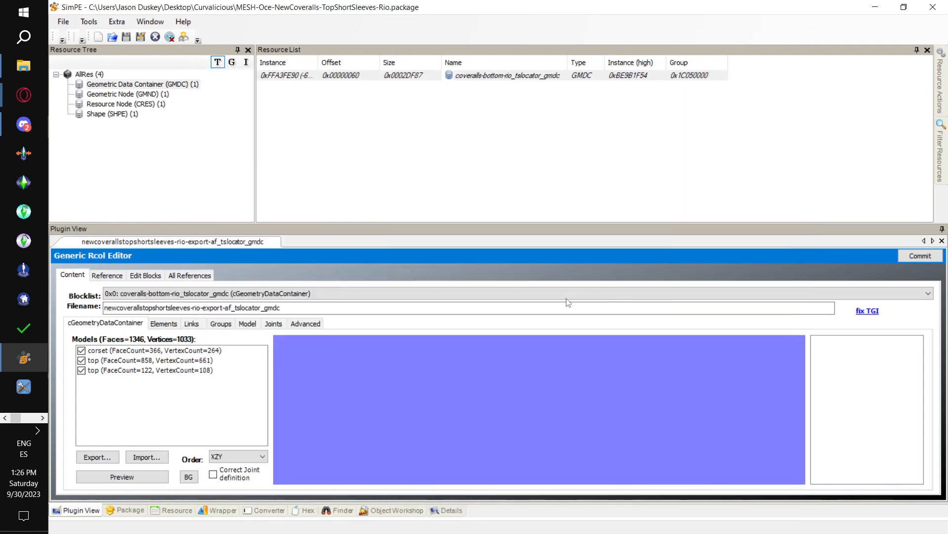
Replace the GMDC resource with coveralls-top-rio.simpe, reload it and save the coveralls top package.
right_click(374, 76)
left_click(410, 107)
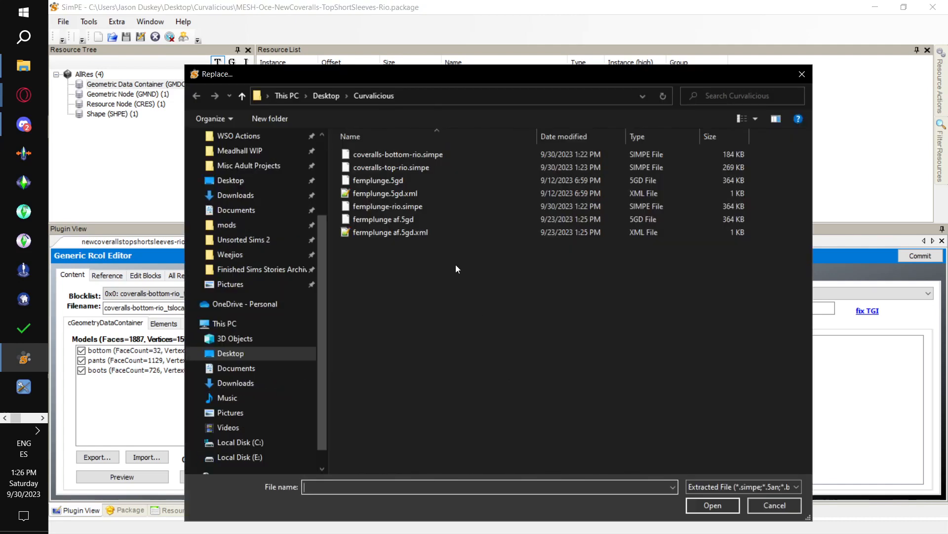
left_click(422, 167)
double_click(422, 168)
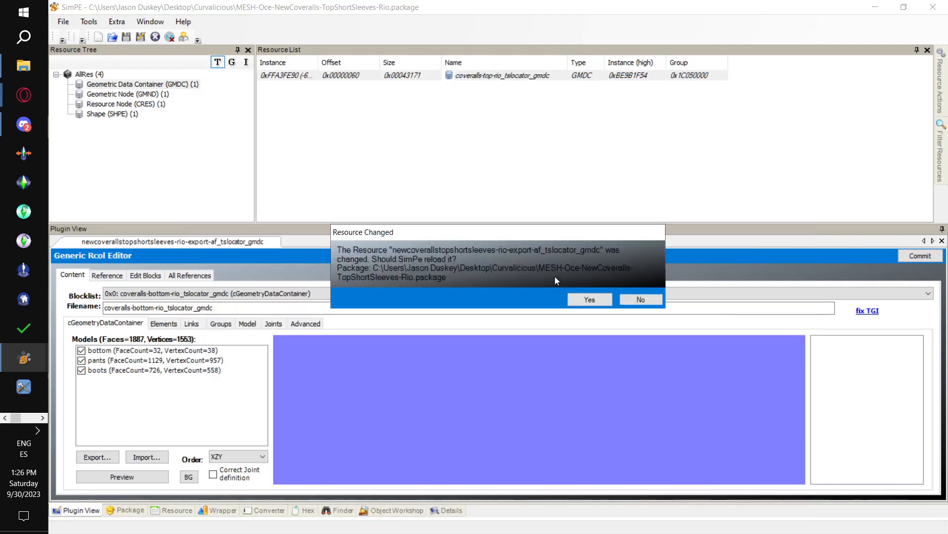
left_click(588, 299)
left_click(63, 21)
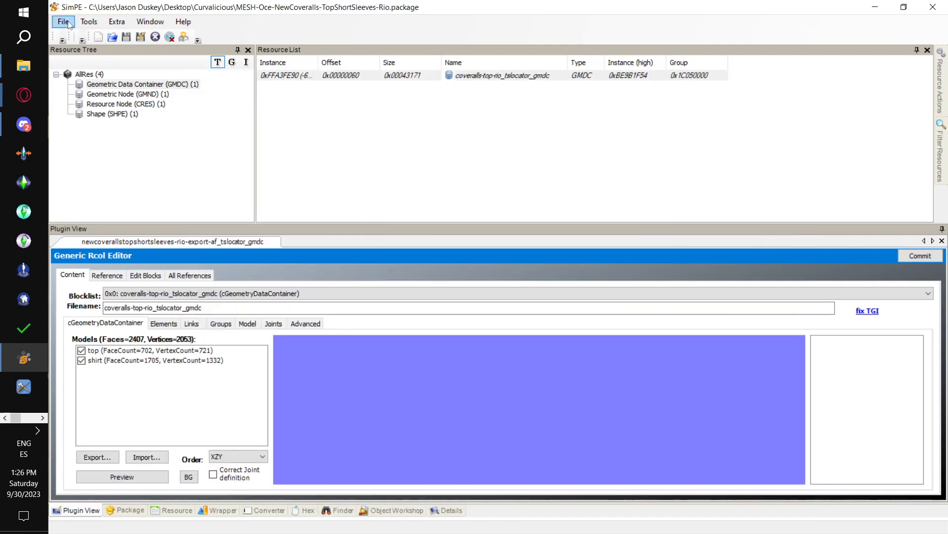
mouse_move(82, 61)
left_click(82, 89)
Load MESH-Skell-UniCorsetTop-AF.package into Object Workshop again and finish another clone setup with no title.
left_click(390, 509)
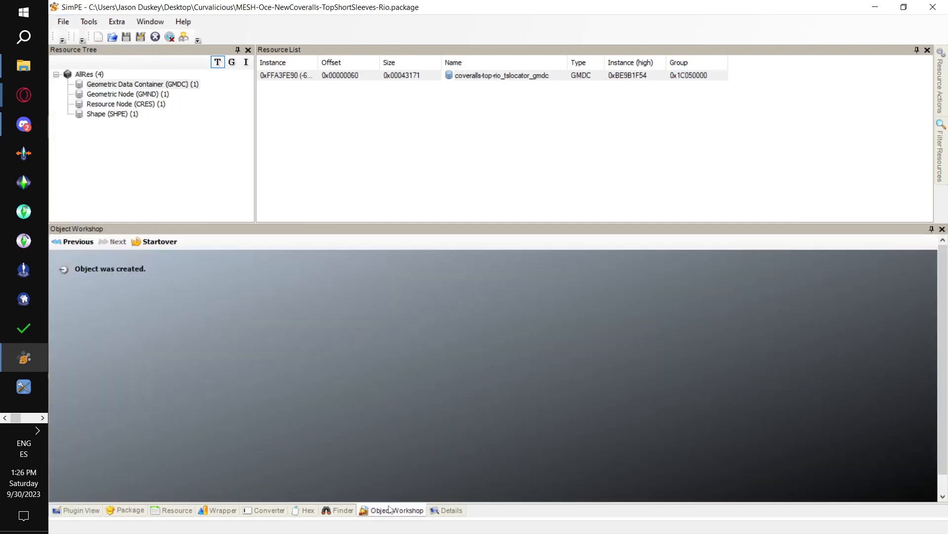
left_click(158, 241)
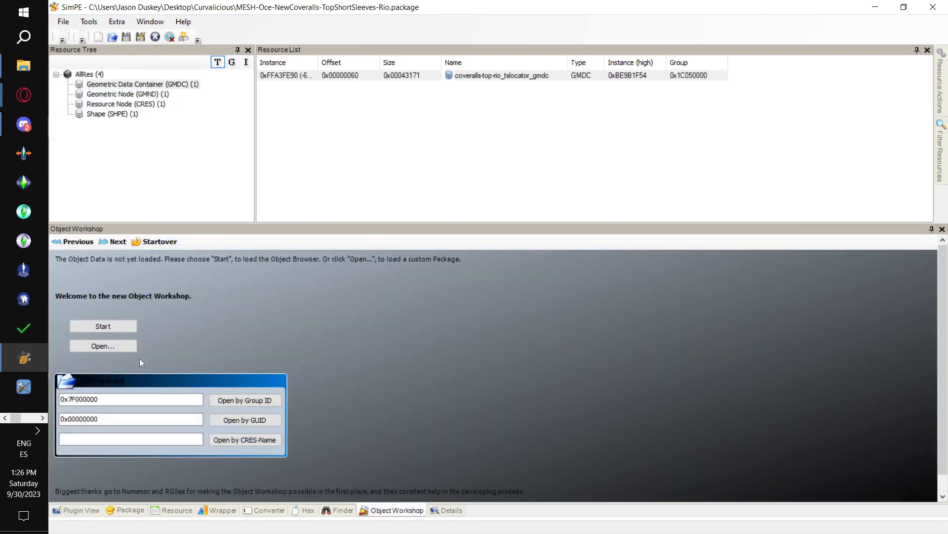
left_click(115, 345)
left_click(430, 258)
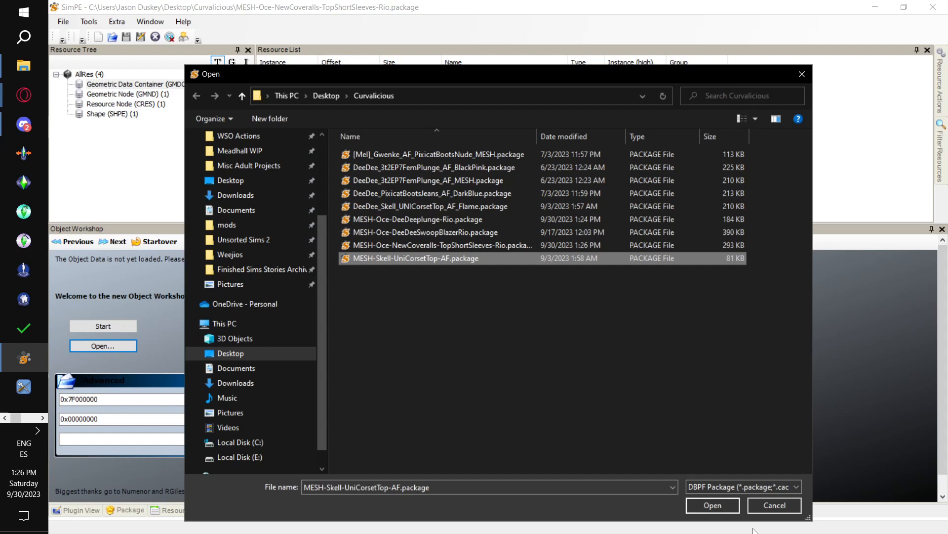
left_click(726, 510)
left_click(117, 242)
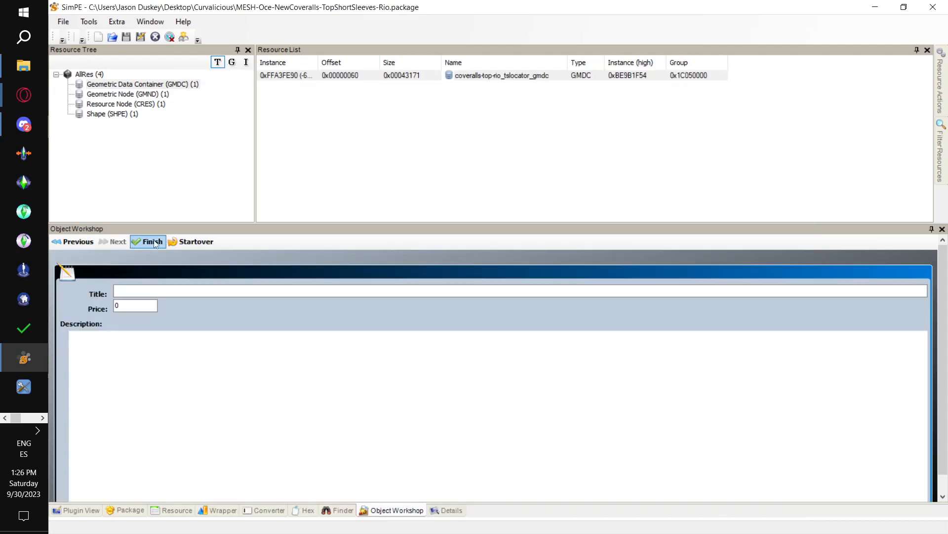
left_click(152, 242)
left_click_drag(364, 261, 470, 133)
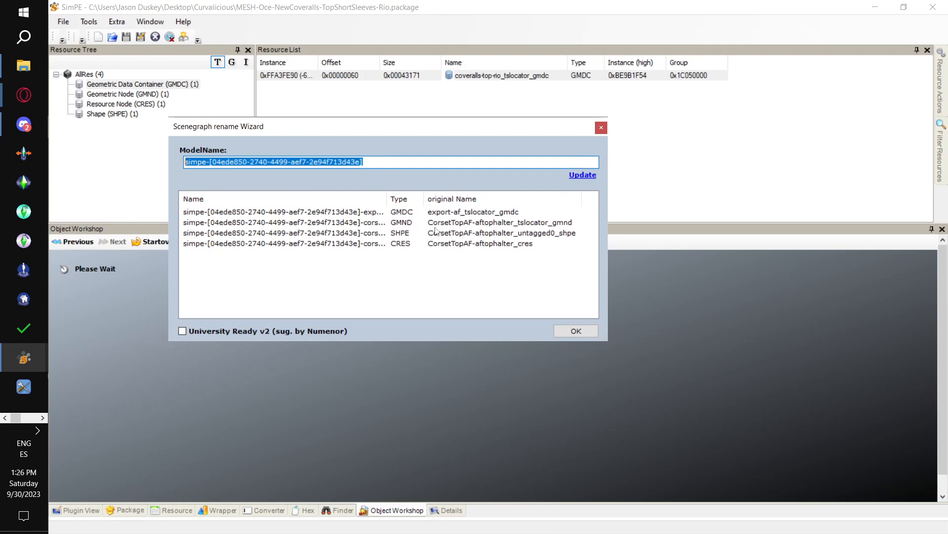
Set the clone's model name to newcoverallspants-rio, update the resource names and accept the rename.
type("newcoverallstopshortsleeves-rio")
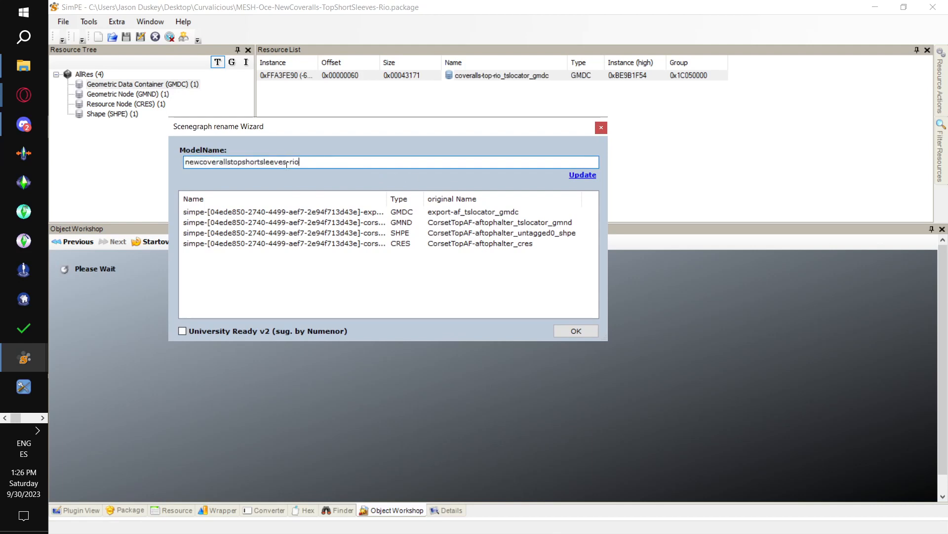
left_click_drag(280, 163, 234, 165)
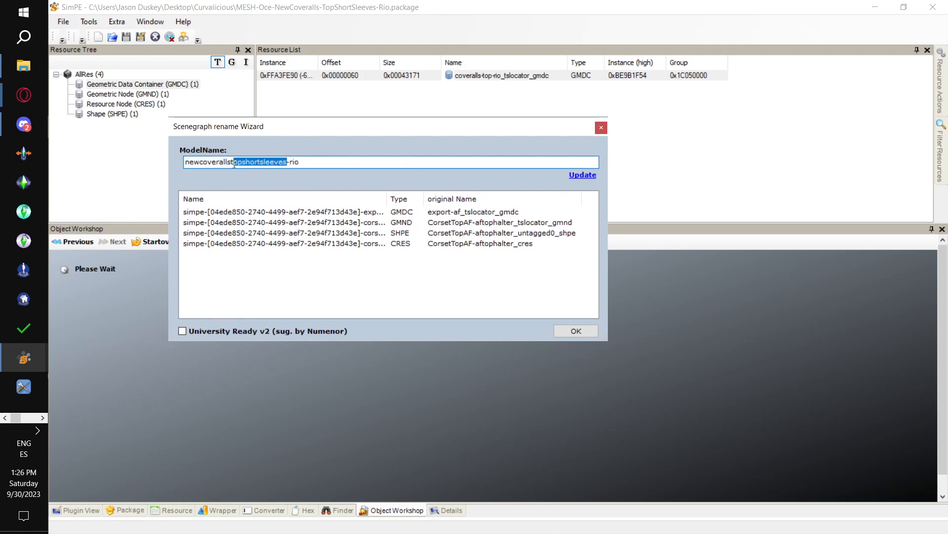
type("pants")
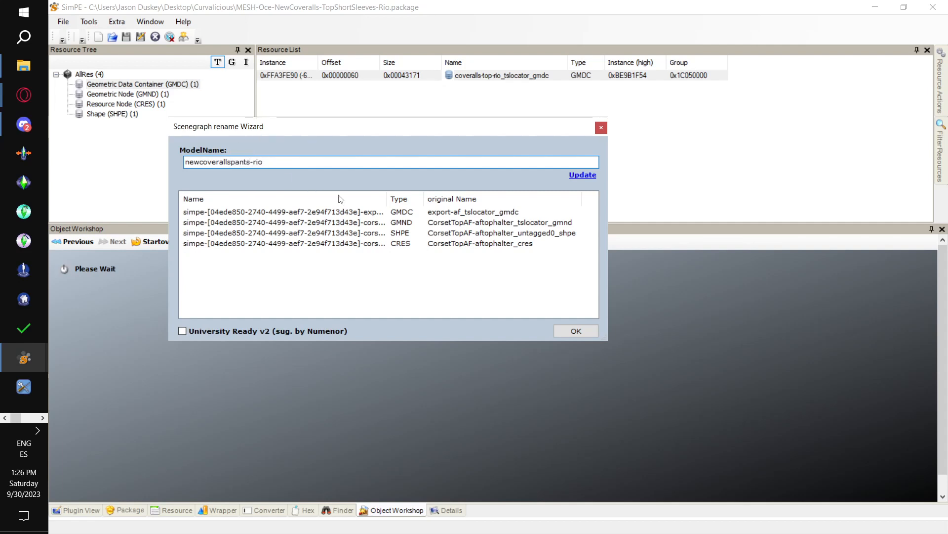
left_click(581, 176)
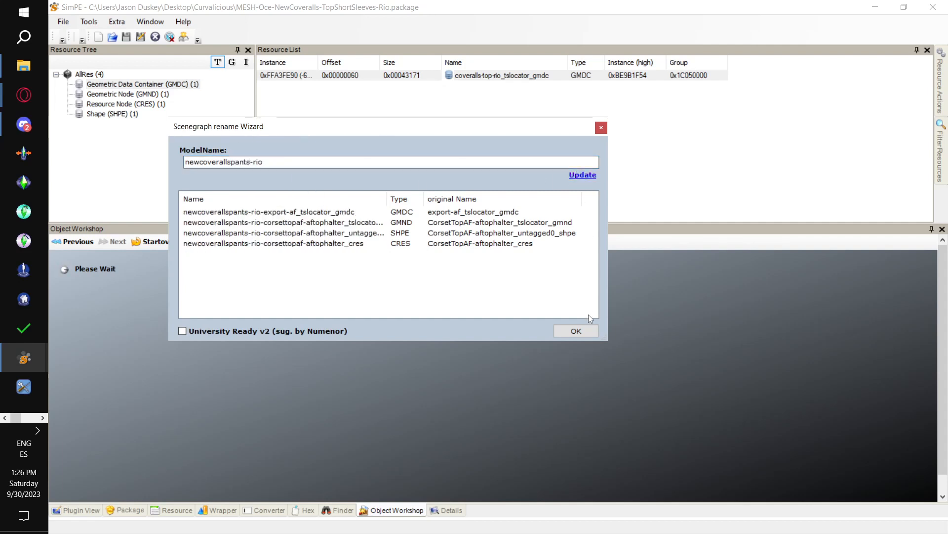
left_click(577, 331)
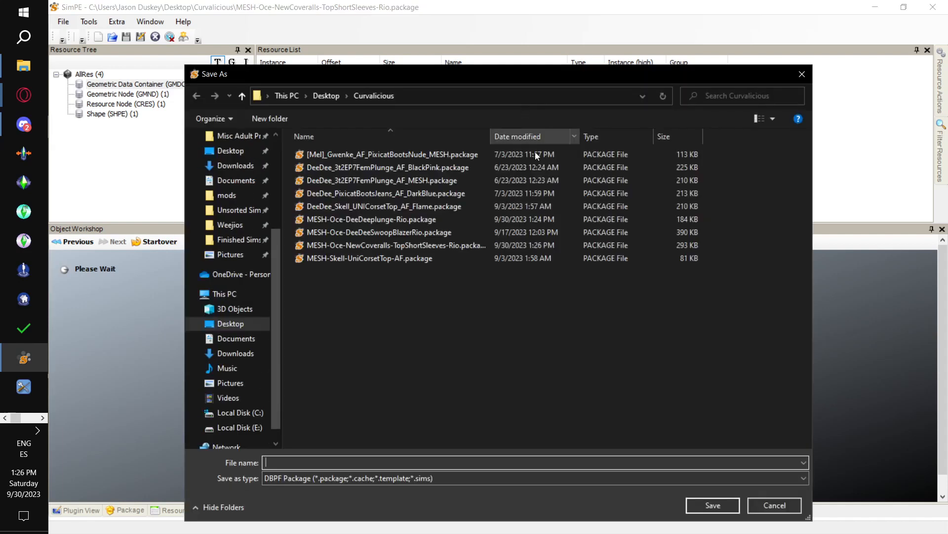
Save the cloned package as MESH-Oce-NewCoveralls-Pants-Rio.package, basing the name on the existing TopShortSleeves package.
left_click(468, 247)
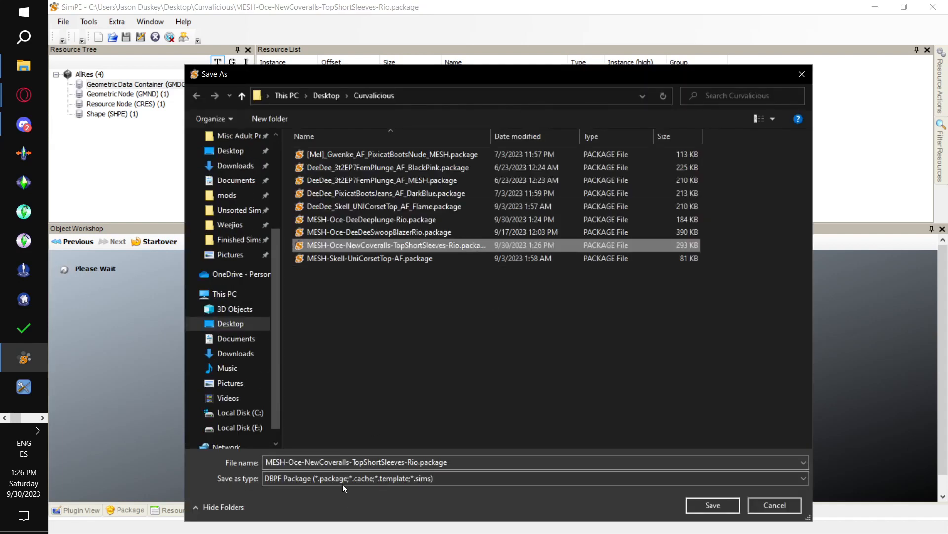
left_click(362, 463)
left_click_drag(352, 462, 402, 473)
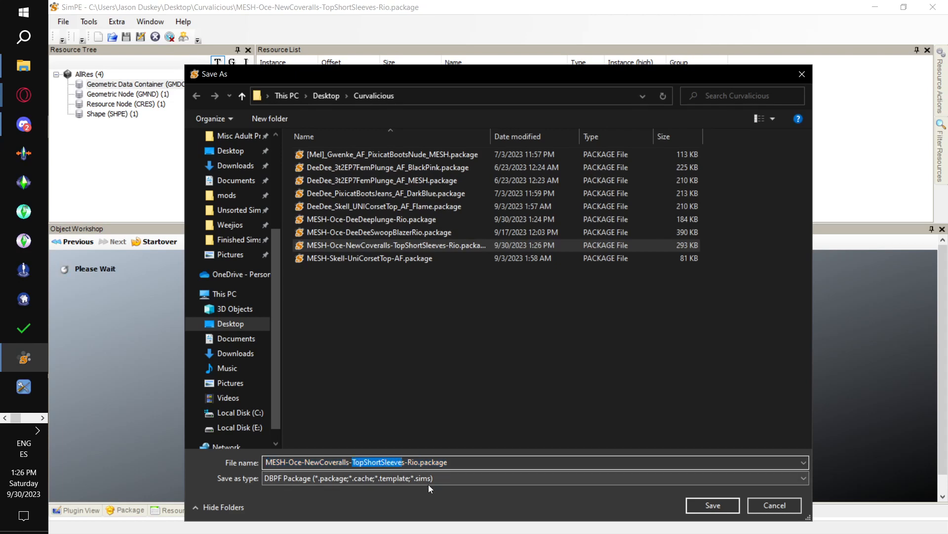
type("Pant")
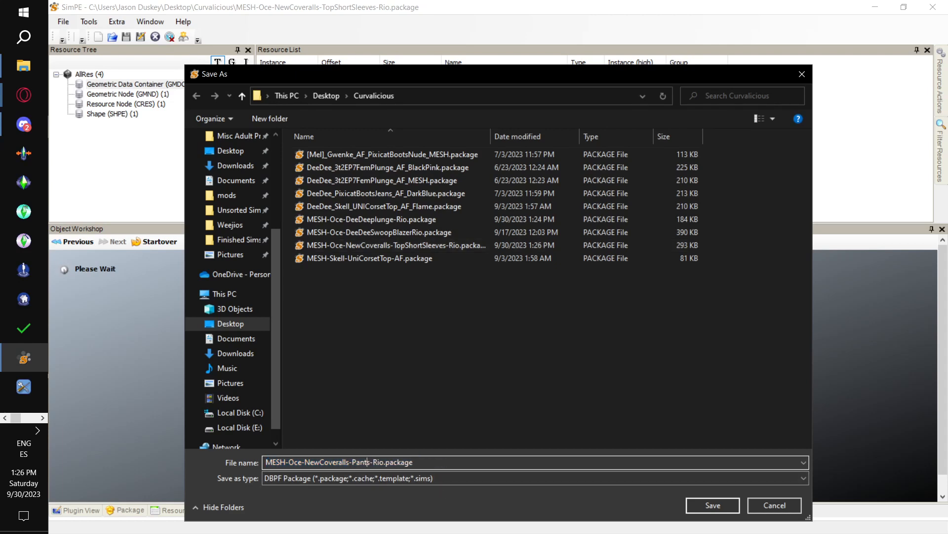
left_click(700, 503)
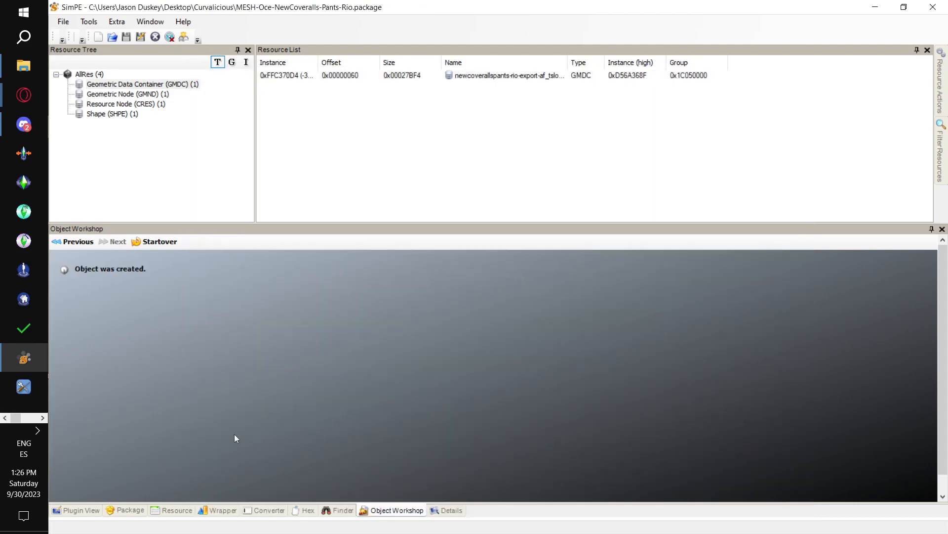
Replace the pants package's GMDC resource with coveralls-bottom-rio.simpe, reload it and save the package.
left_click(80, 510)
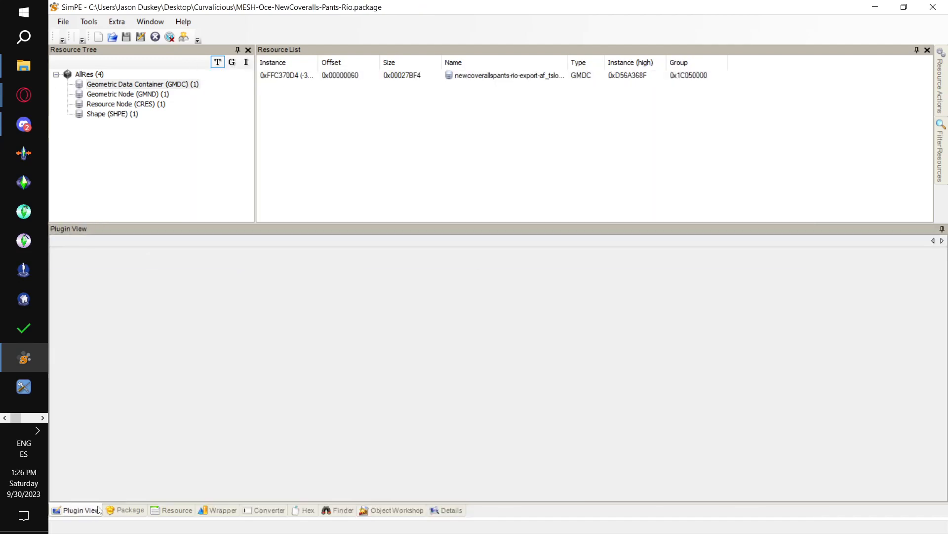
left_click(404, 78)
right_click(403, 75)
left_click(430, 110)
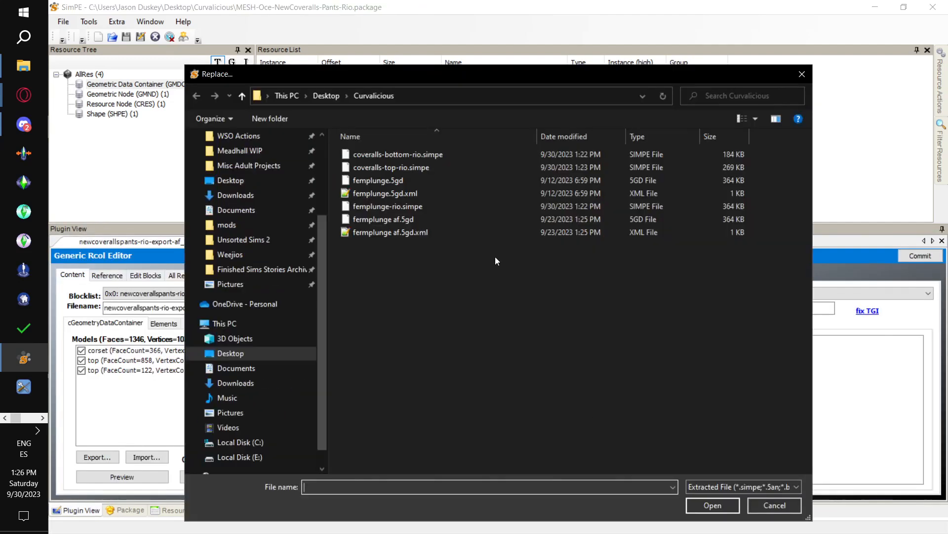
double_click(466, 157)
left_click(590, 299)
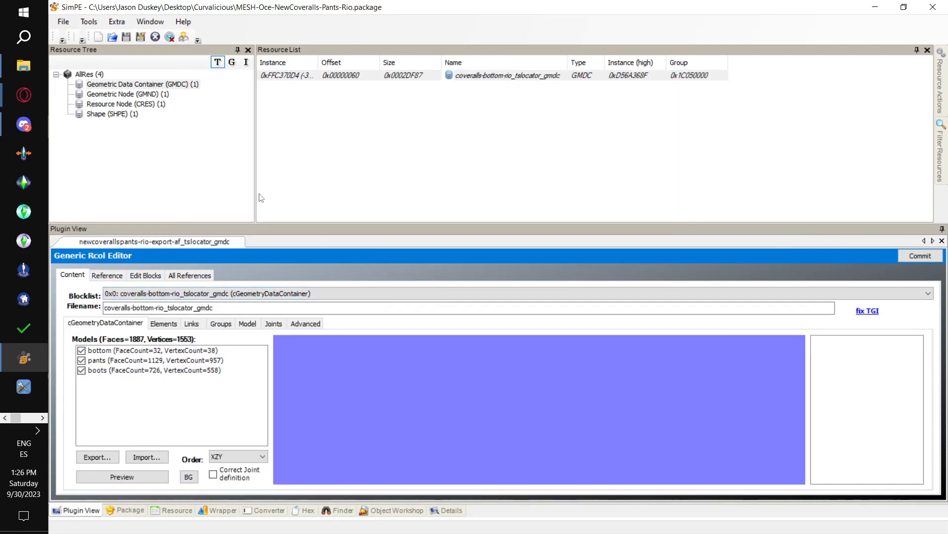
left_click(64, 21)
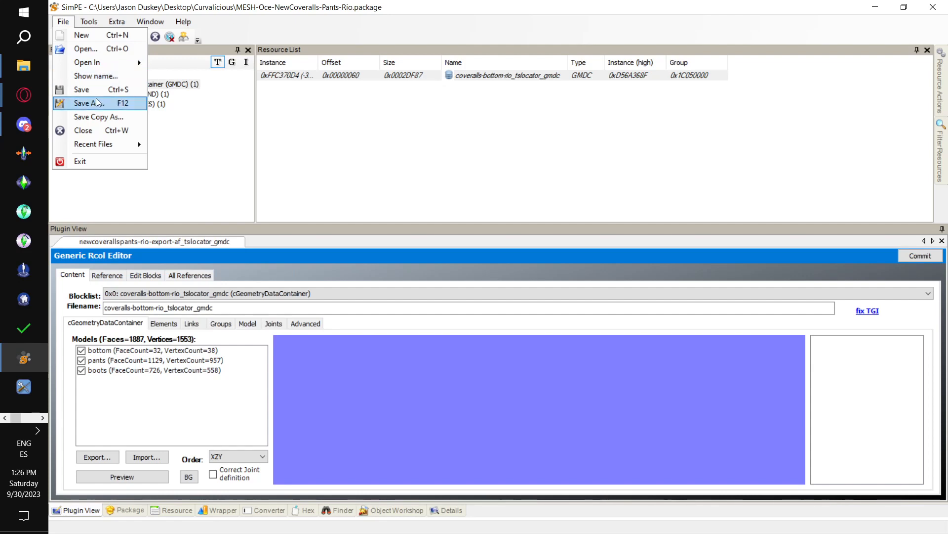
left_click(82, 90)
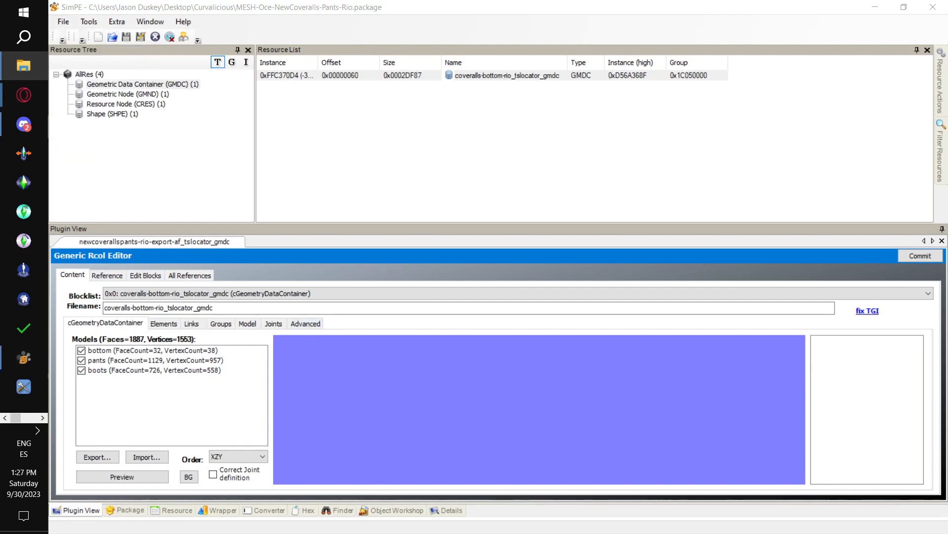
In File Explorer, sort the desktop's Curvalicious folder by date modified and copy the coveralls pants, coveralls top and DeeDeeplunge Rio mesh packages.
left_click_drag(470, 231, 459, 31)
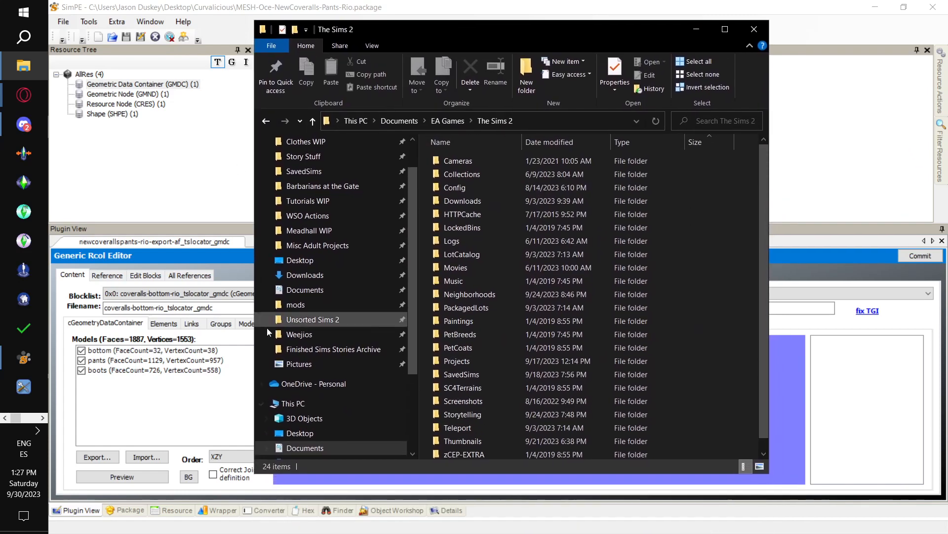
left_click(298, 259)
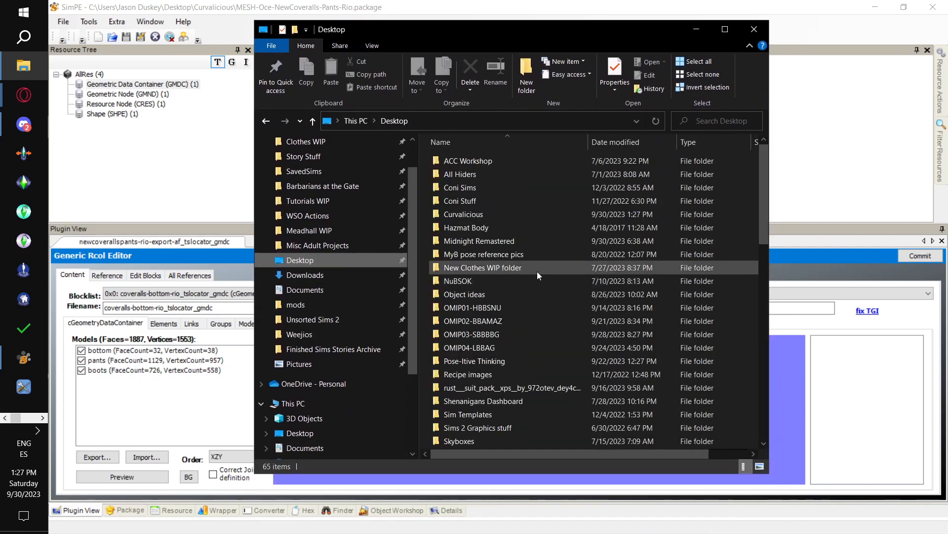
double_click(510, 215)
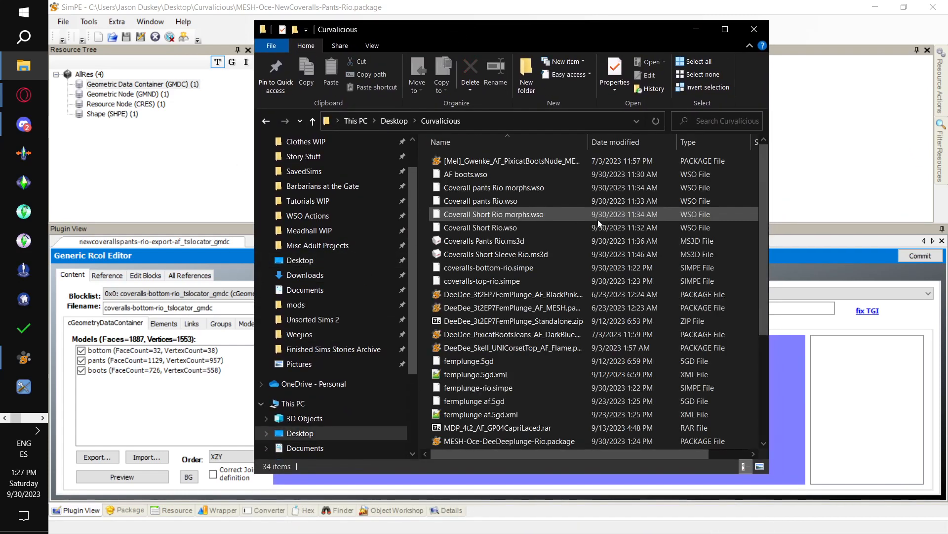
left_click(631, 141)
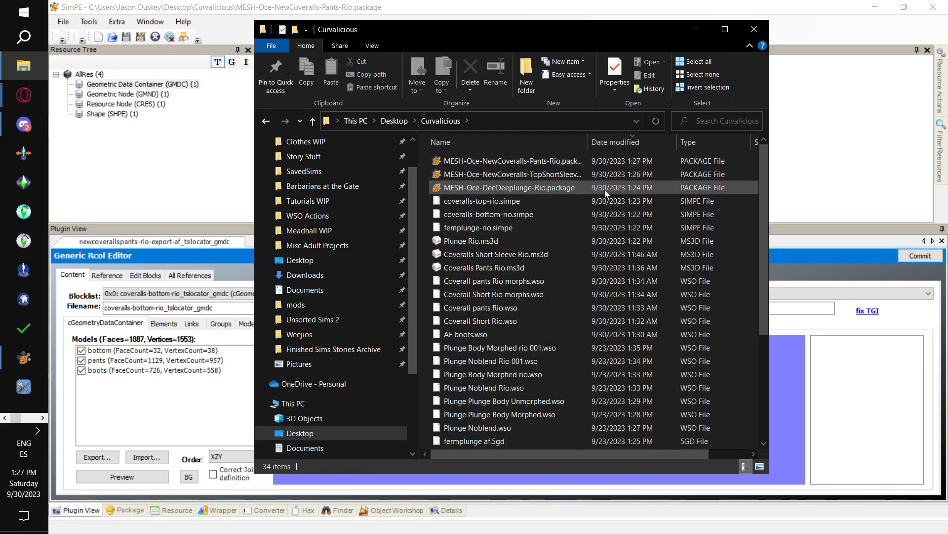
left_click(550, 161)
left_click(555, 189, "shift")
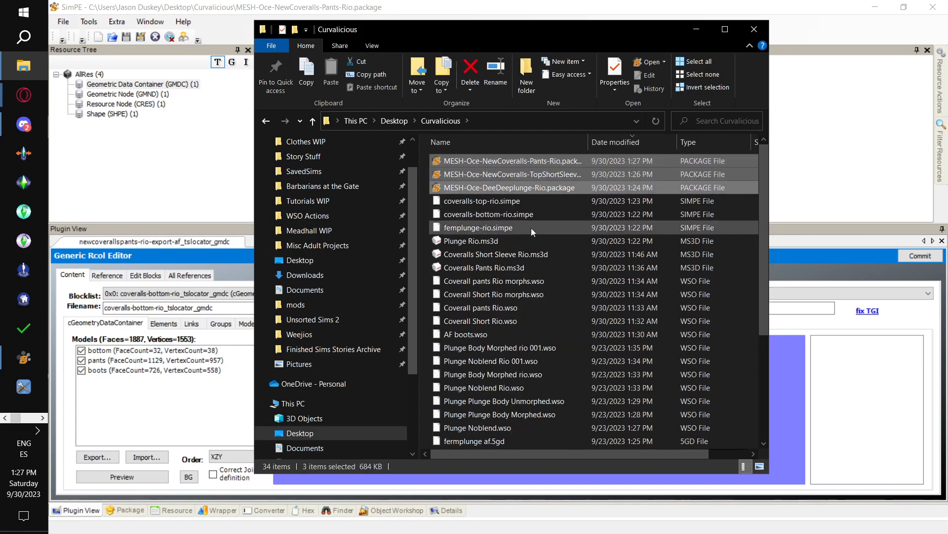
Paste the copied mesh packages into the SavedSims folder of The Sims 2 under Documents > EA Games.
left_click(305, 171)
left_click(399, 121)
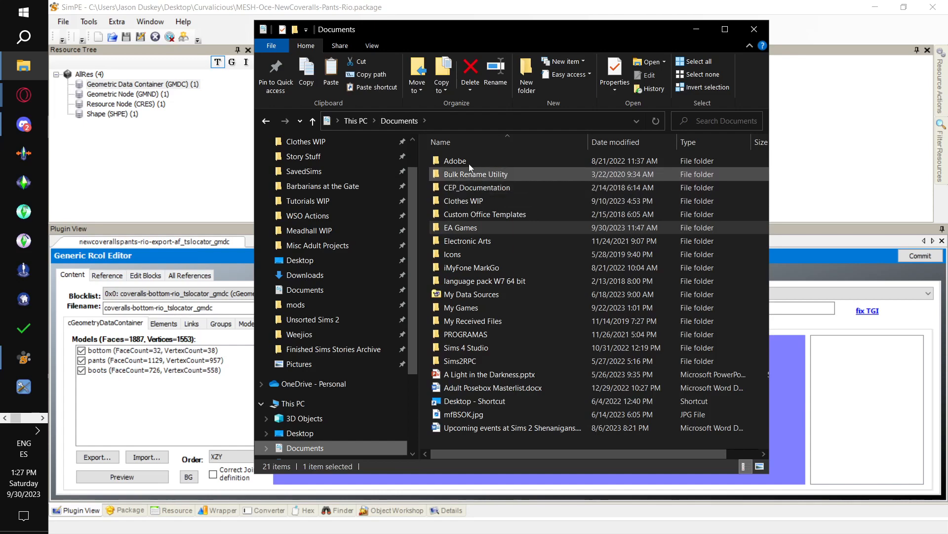
left_click(266, 121)
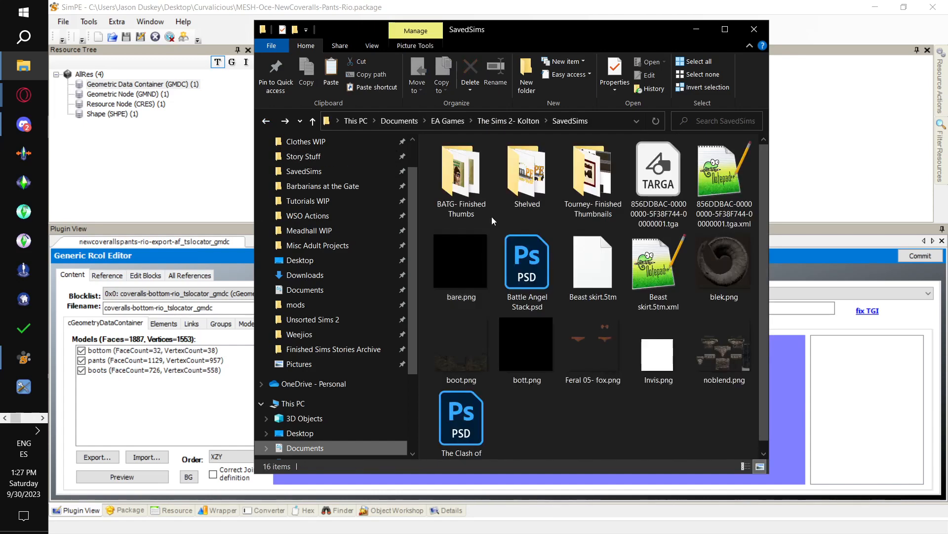
left_click(345, 171)
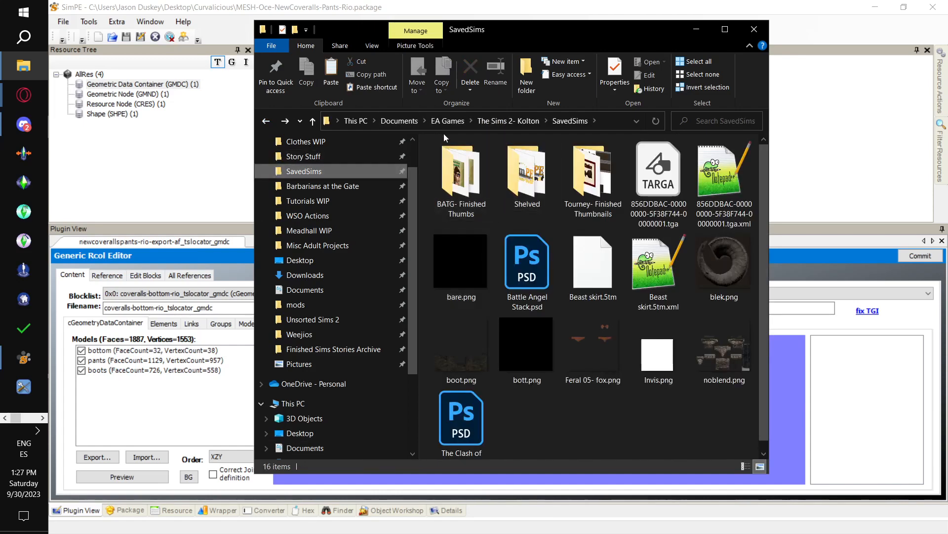
left_click(441, 121)
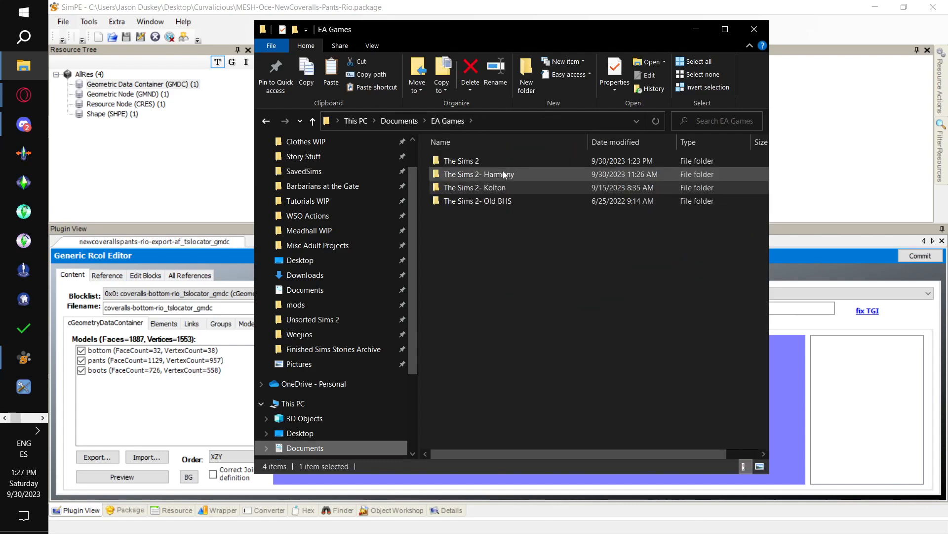
double_click(502, 162)
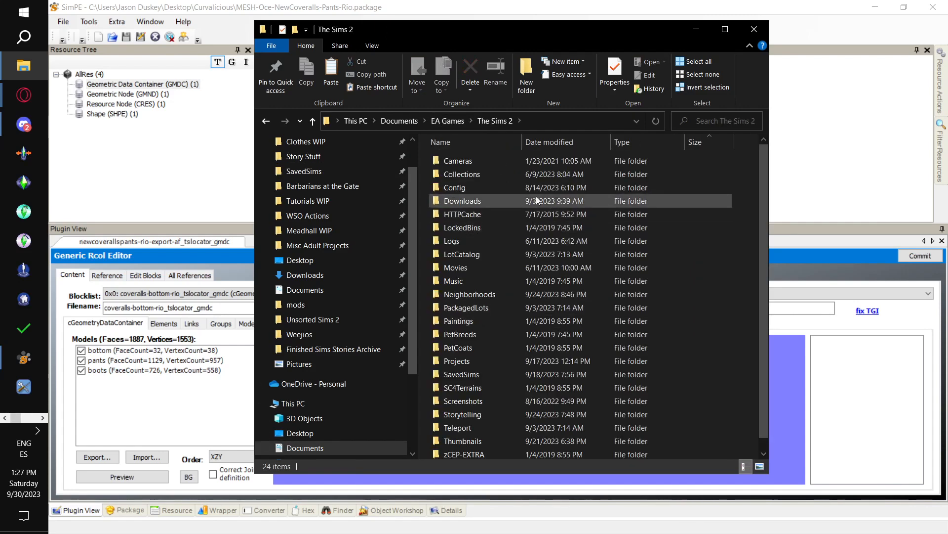
double_click(541, 369)
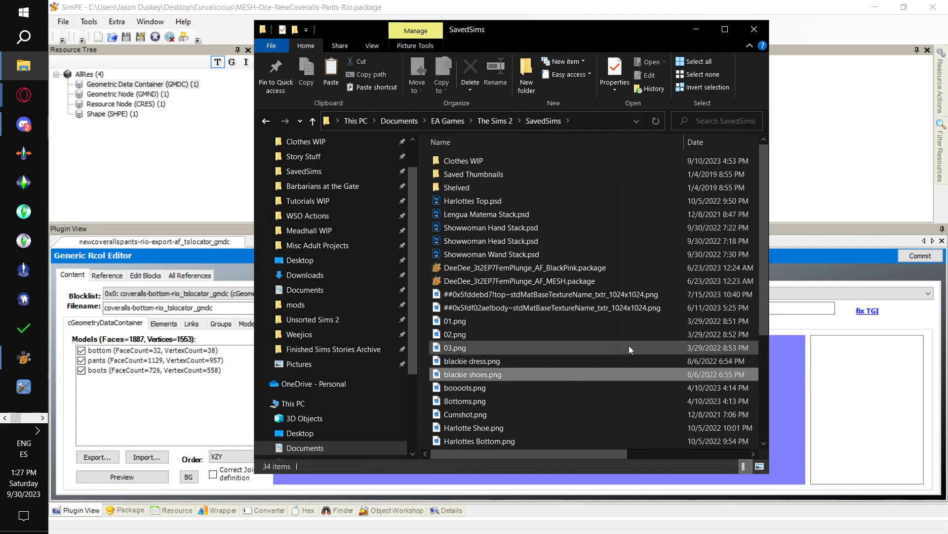
key("ctrl+v")
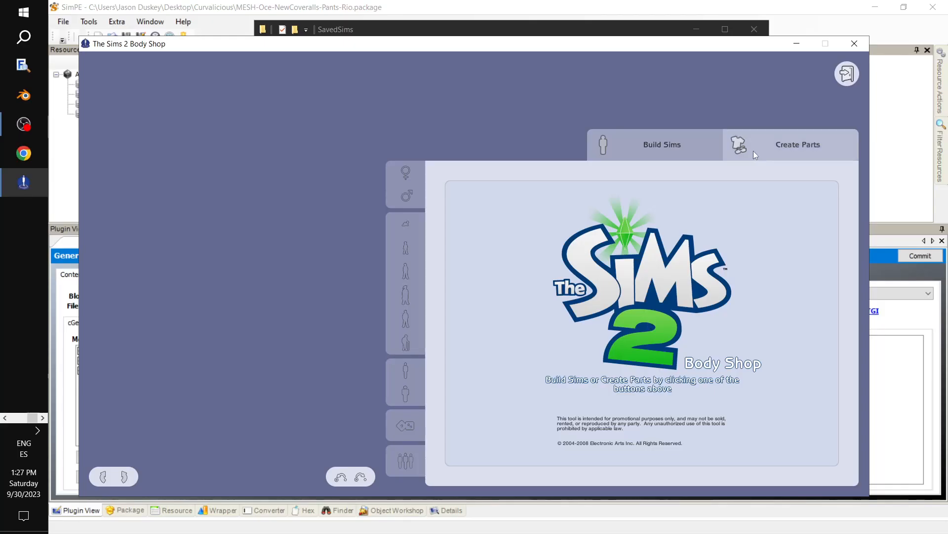
In The Sims 2 Body Shop, start a new clothing project from the adult female everyday pink blazer and black skirt outfit.
left_click(778, 141)
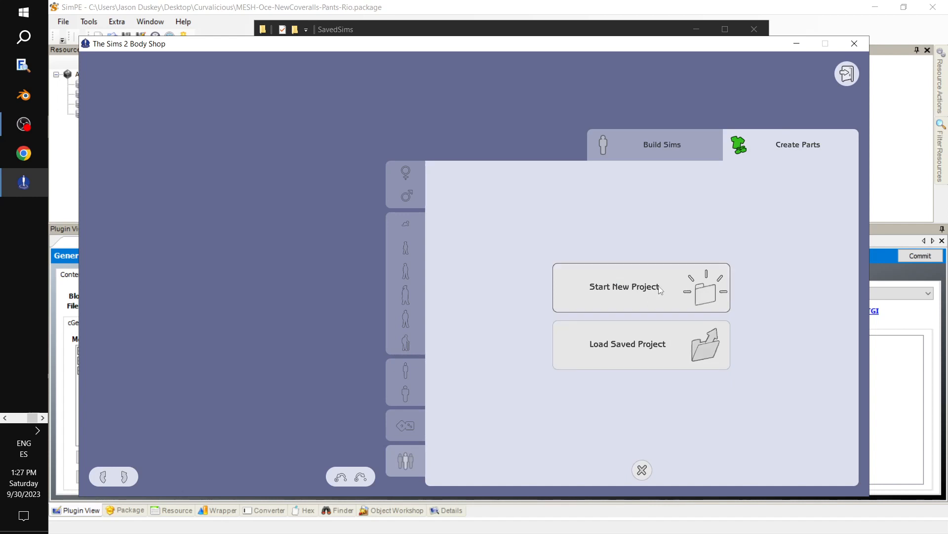
left_click(661, 290)
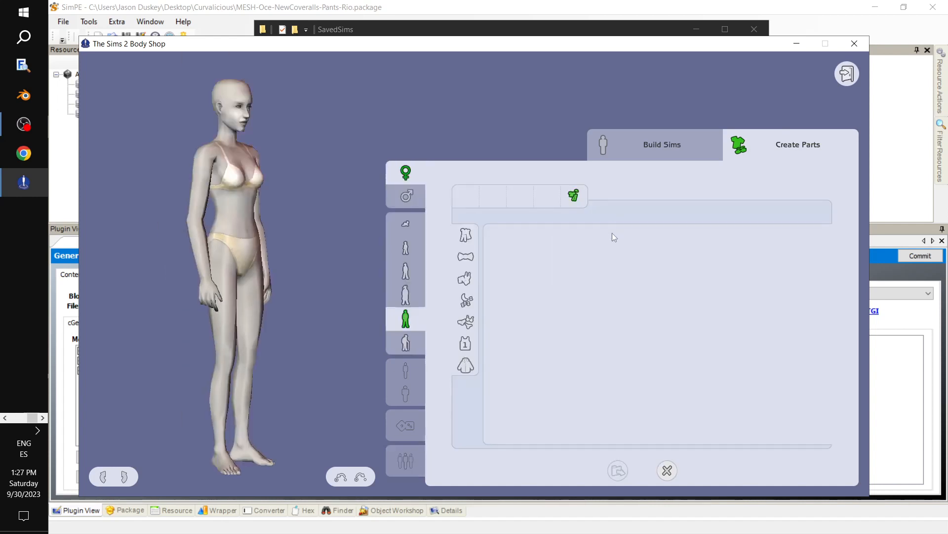
left_click(465, 236)
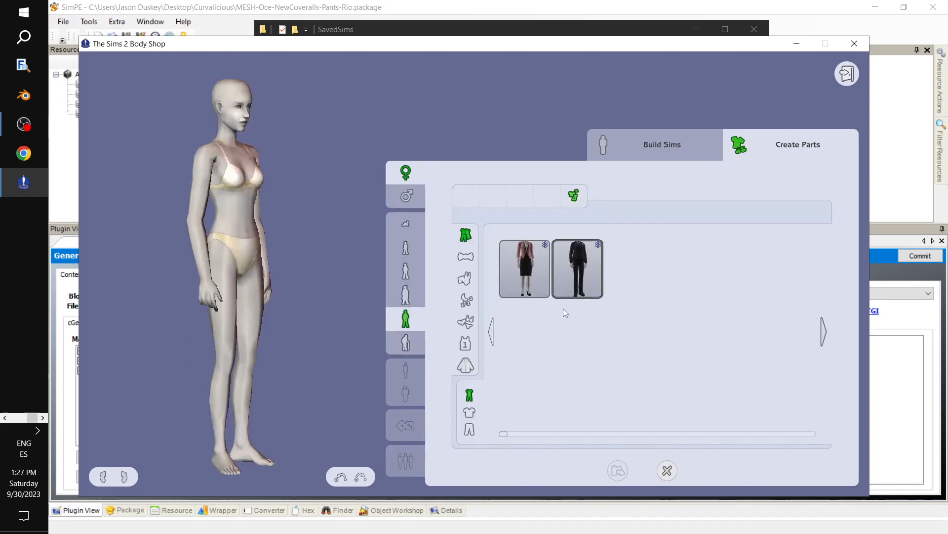
left_click(531, 278)
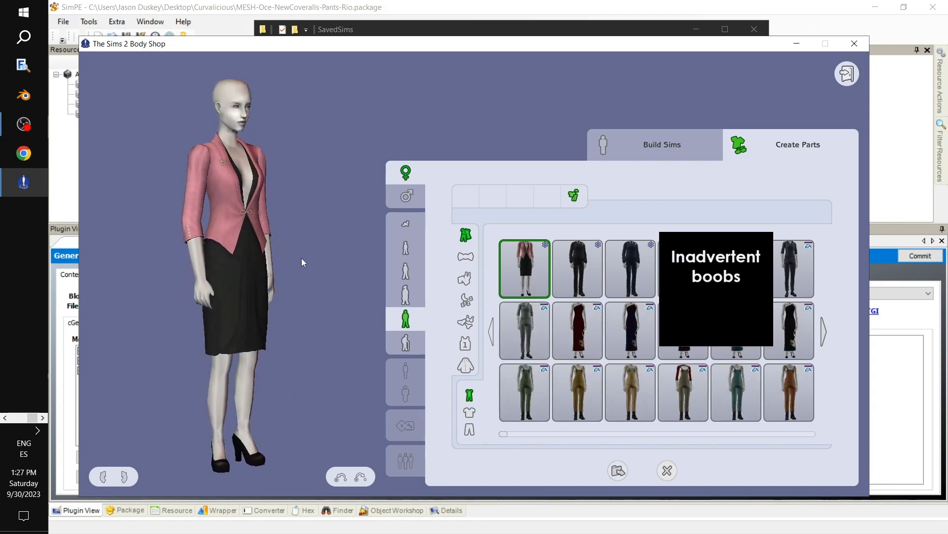
left_click(618, 470)
Export the outfit's textures as a project named DeeDeeBlazerRio.
left_click(625, 322)
type("D")
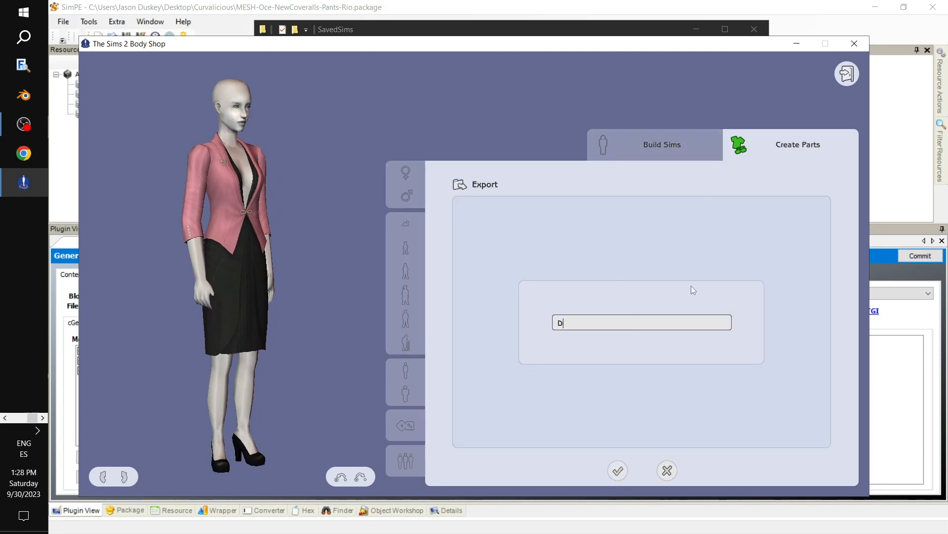
type("eeDeeBlazerRo")
key("BackSpace")
type("io")
left_click(618, 470)
Enter DeeDeeBlazerRio as the outfit's description and import it into the game.
left_click(609, 420)
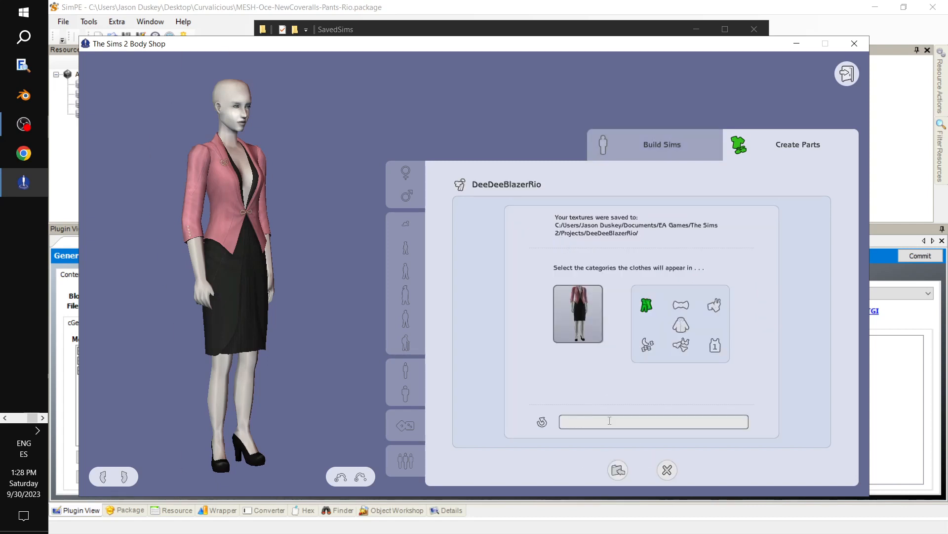
type("DeeDeeBlazerRio")
left_click(619, 471)
Start another clothing project from the adult female everyday tops, using the brown rolled-sleeve work shirt with a name tag.
left_click(471, 290)
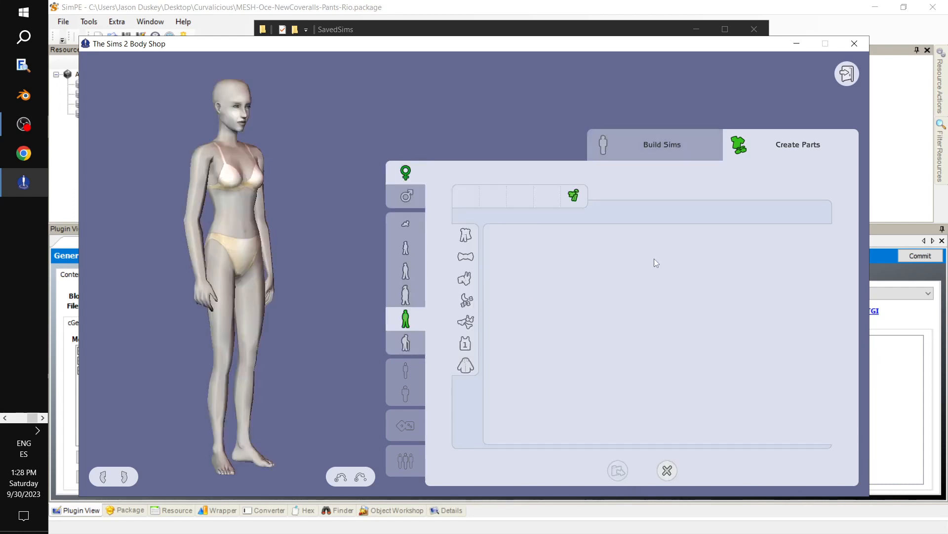
left_click(469, 237)
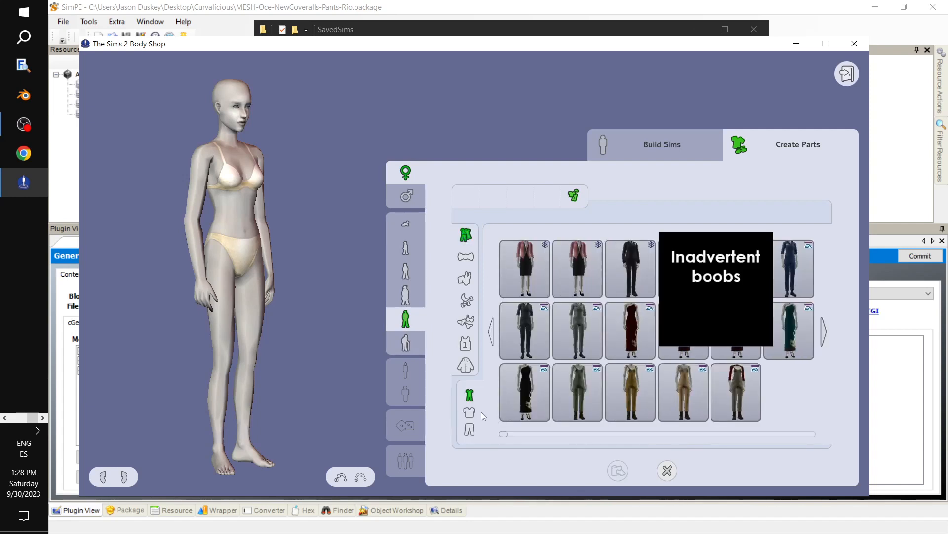
left_click(472, 412)
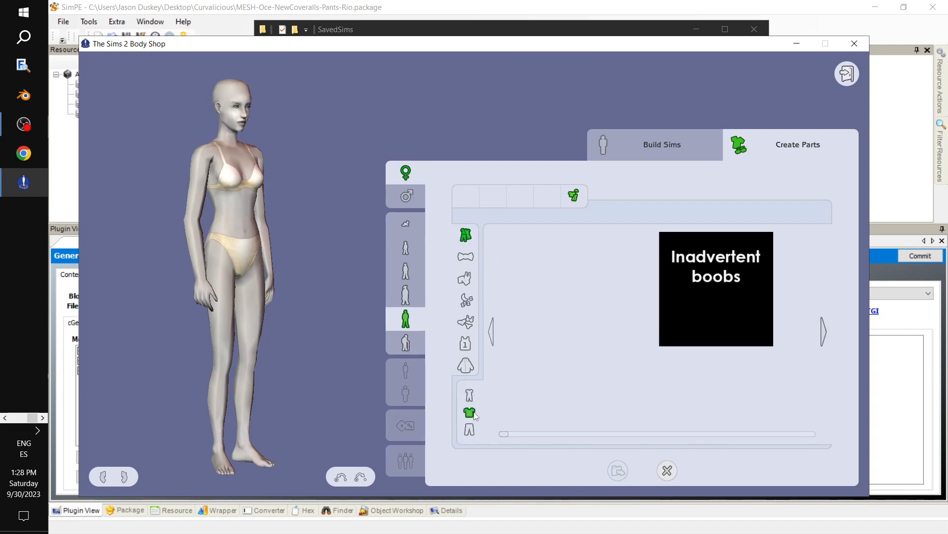
left_click(824, 332)
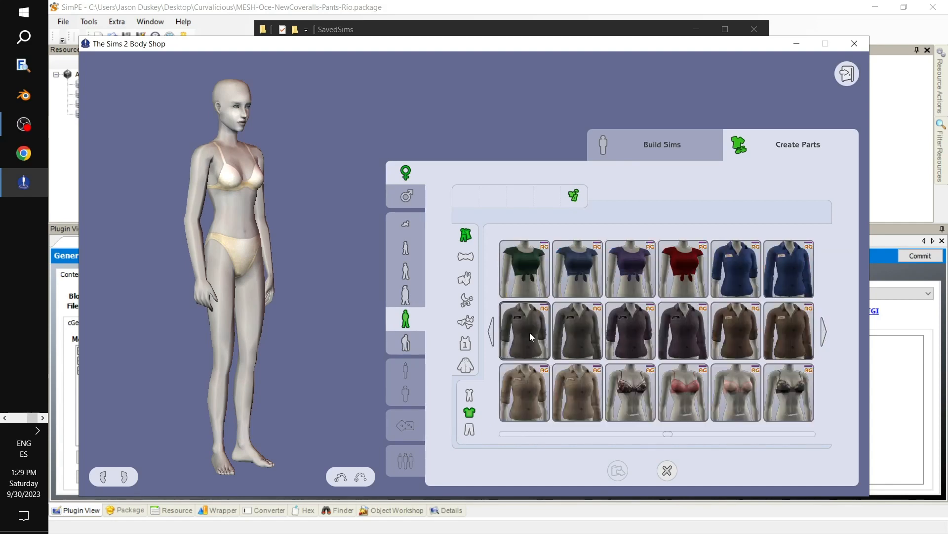
left_click(729, 346)
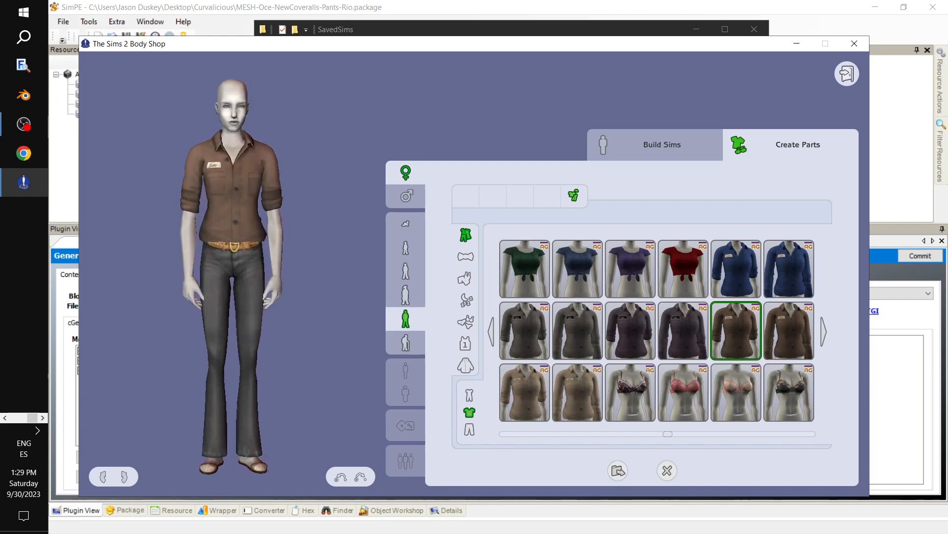
Export the brown work shirt's textures as a project named WCH-Top-Rio.
left_click(617, 471)
left_click(605, 323)
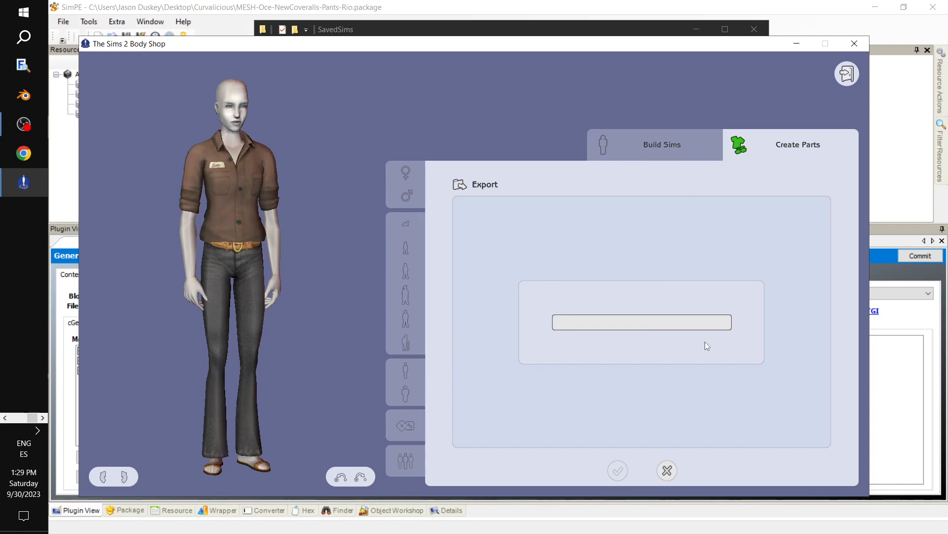
type("WCH-Top-Rio")
left_click(626, 466)
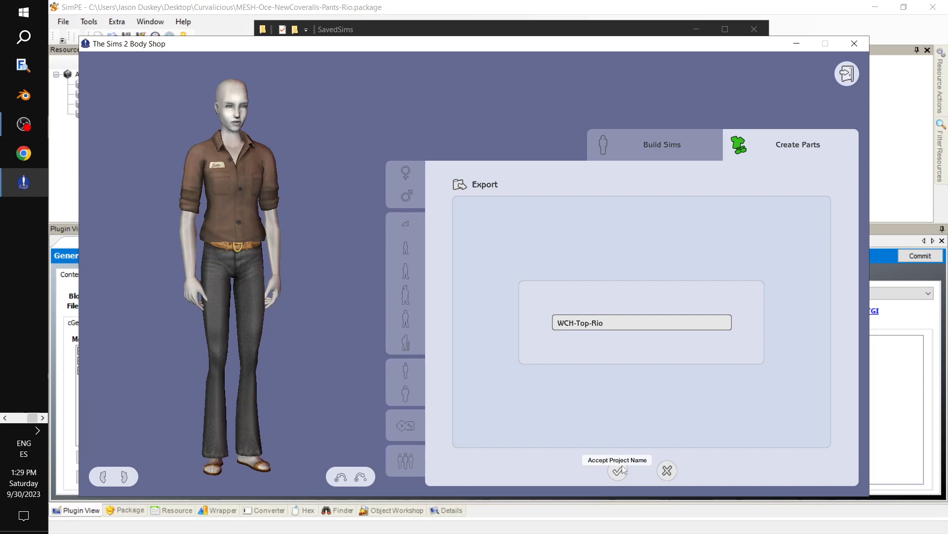
Enter "WCH- Driver Brown- Rio Top" as the top's description and import it into the game.
left_click(617, 423)
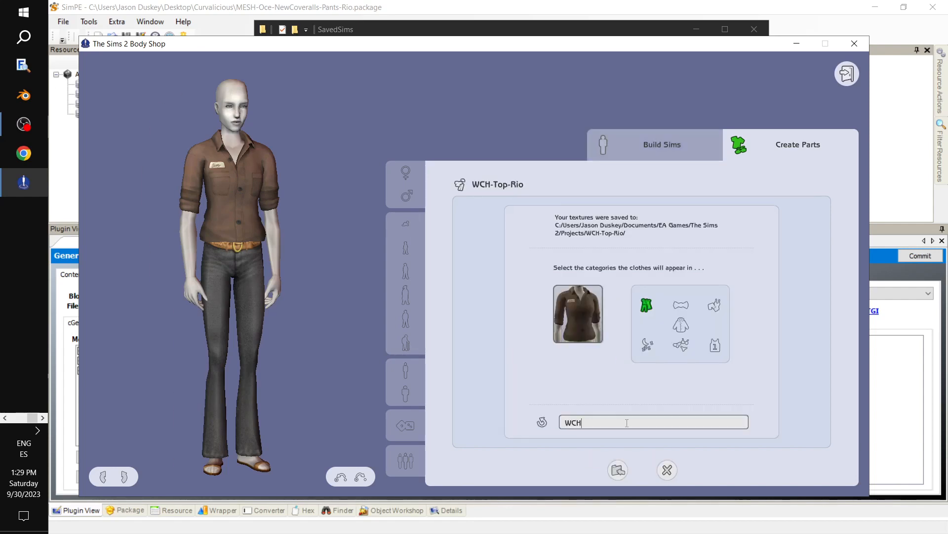
type("WCH- Driver Brown- Rio Top")
left_click(618, 470)
Start a project from the adult female everyday brown pants with dark boots and export its textures as WCH-Driver-Pants.
left_click(471, 291)
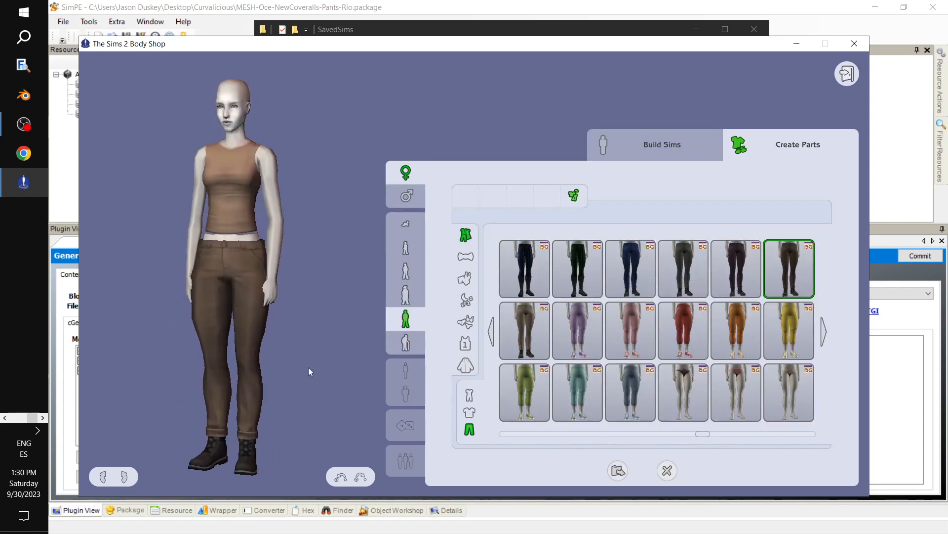
left_click(618, 470)
left_click(613, 322)
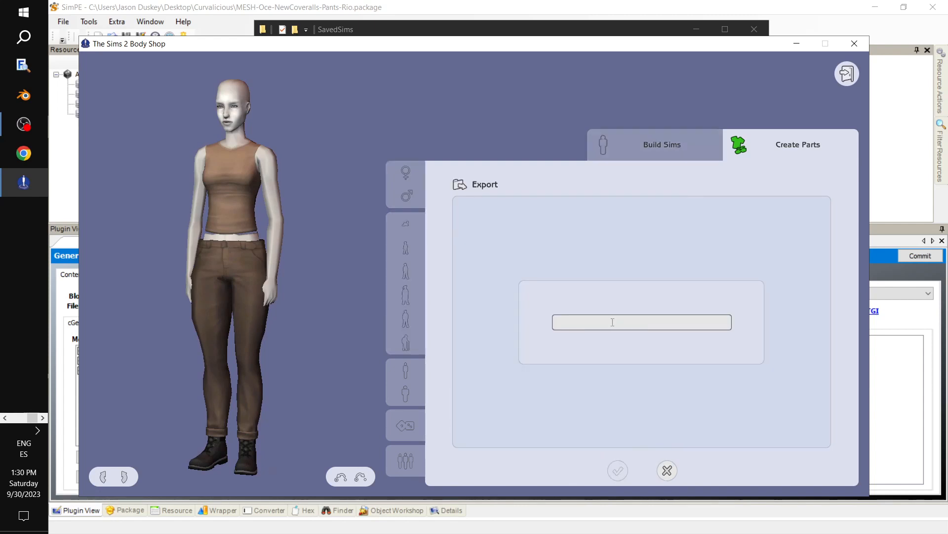
type("WCX")
key("BackSpace")
type("H-Driver-Pants")
left_click(618, 471)
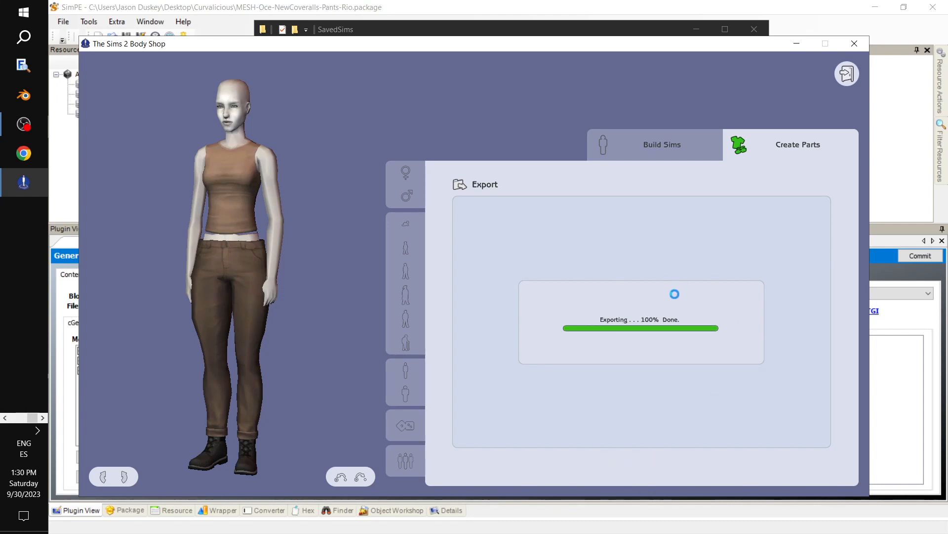
Enter "WCH- COverall pants driver" as the pants' description and import them into the game.
left_click(616, 422)
type("Co")
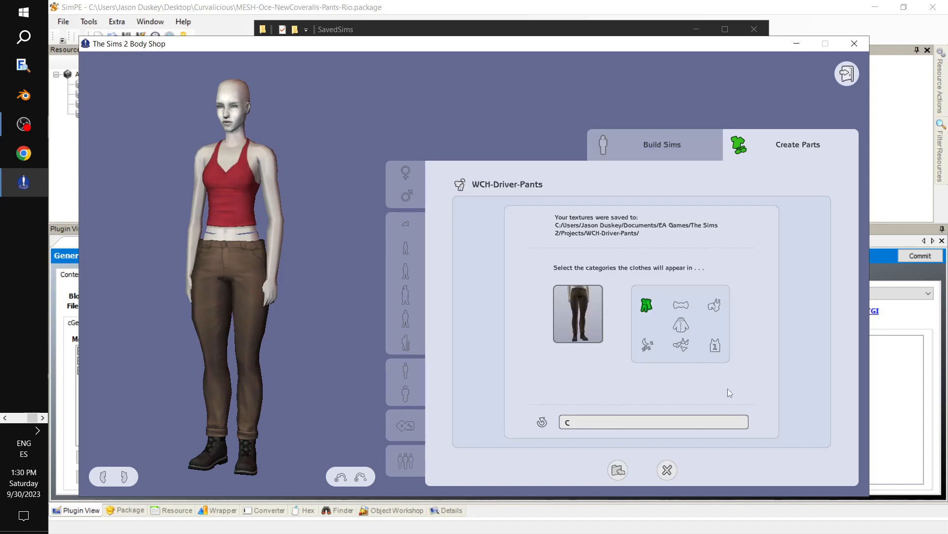
type("WCH- COverall pants driver")
left_click(618, 470)
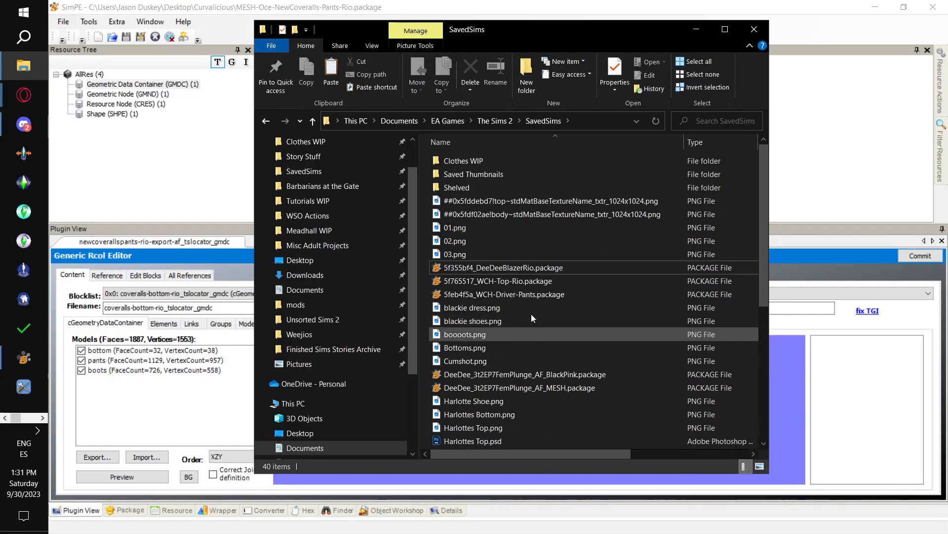
Close the SavedSims folder window and, in SimPE, open 5f355bf4_DeeDeeBlazerRio.package from The Sims 2 SavedSims folder.
scroll(534, 291, "down", 4)
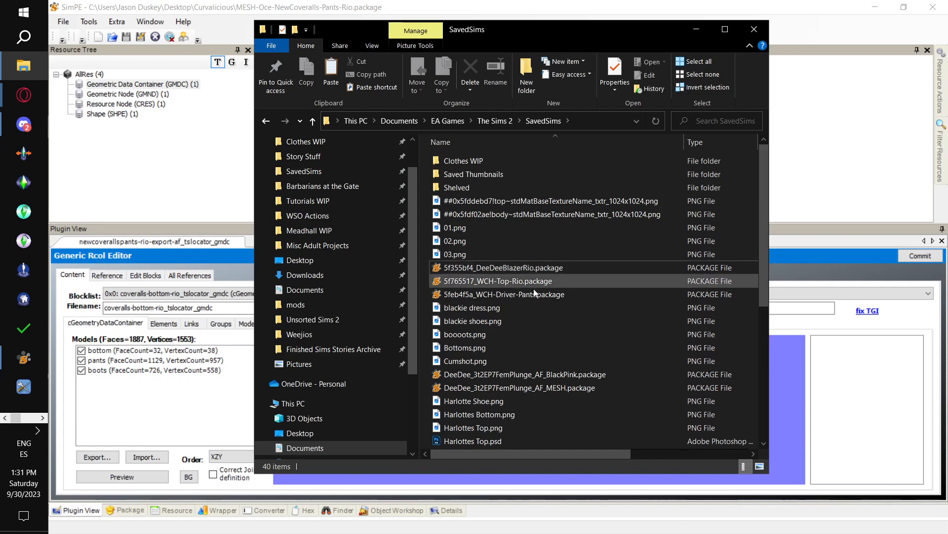
left_click(753, 30)
left_click(63, 21)
left_click(84, 48)
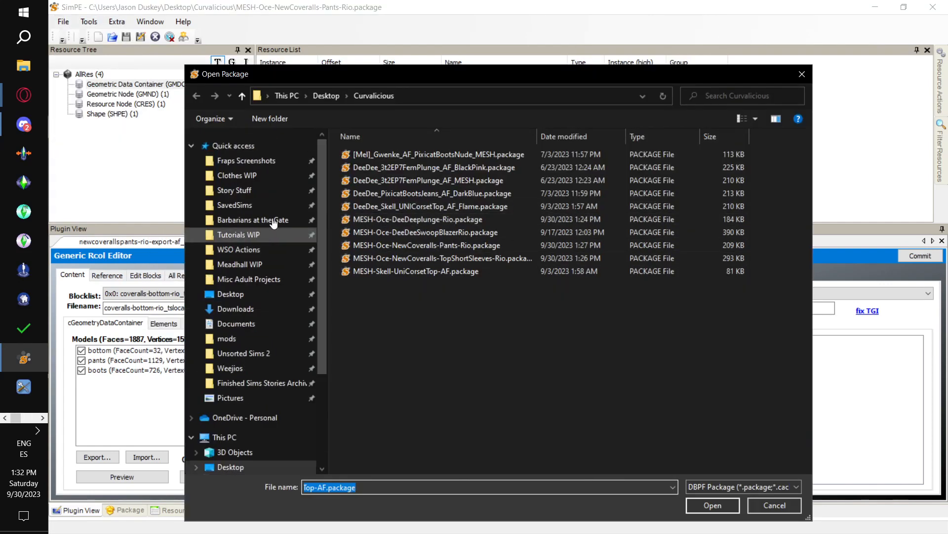
left_click(246, 207)
left_click(377, 96)
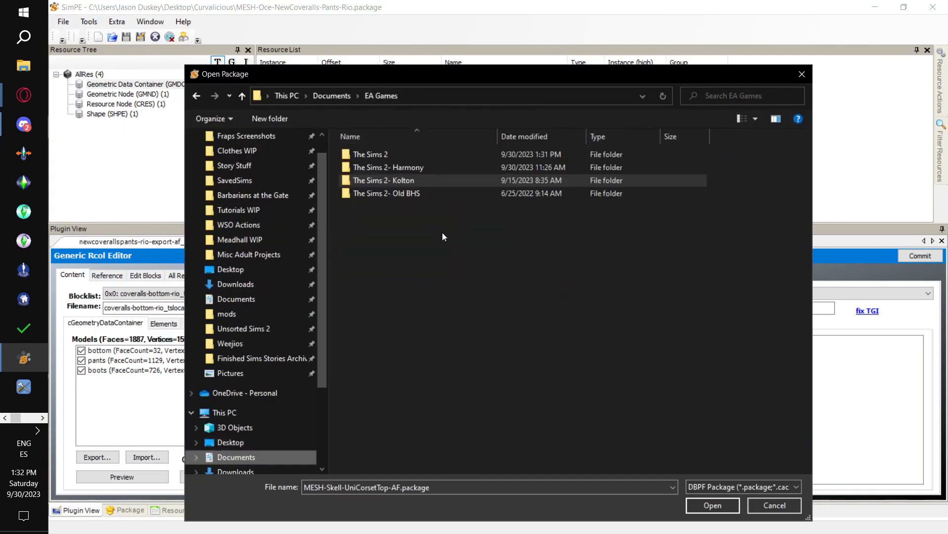
double_click(402, 156)
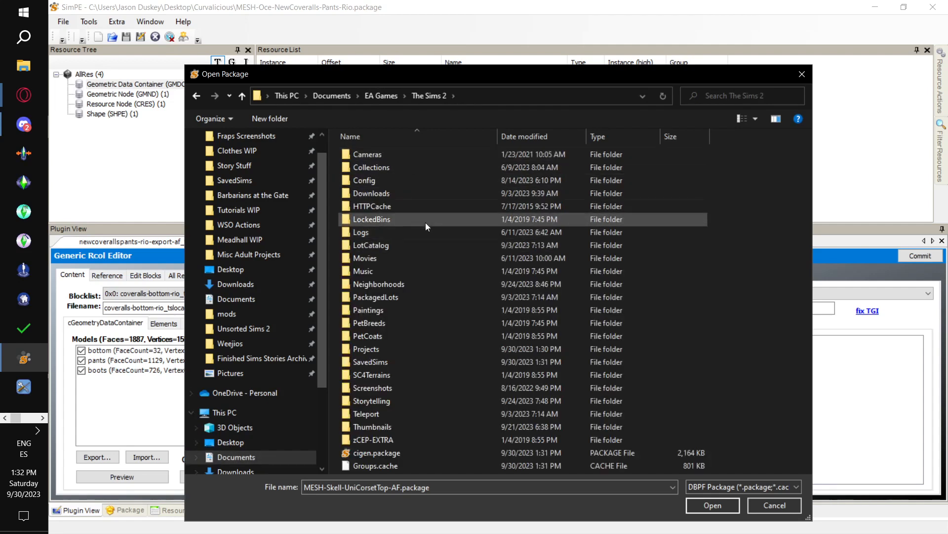
double_click(422, 363)
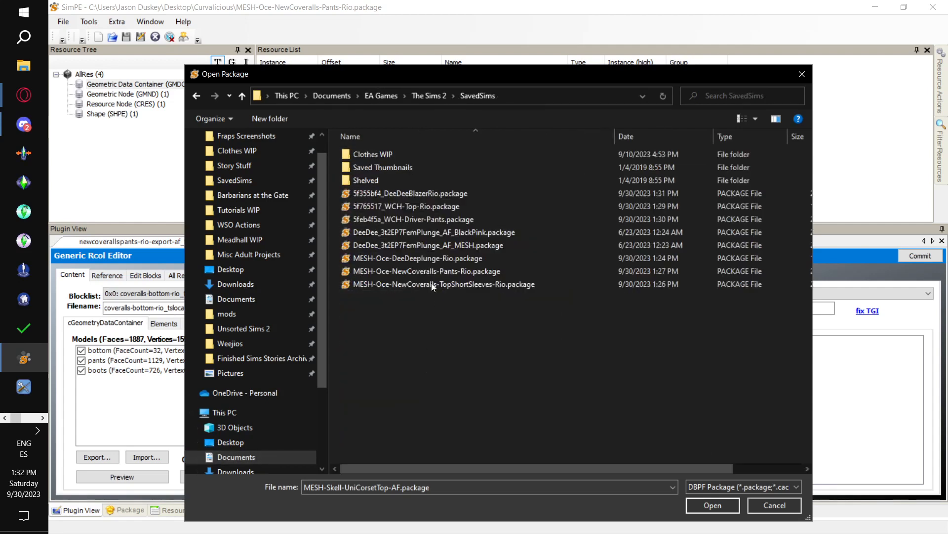
double_click(456, 194)
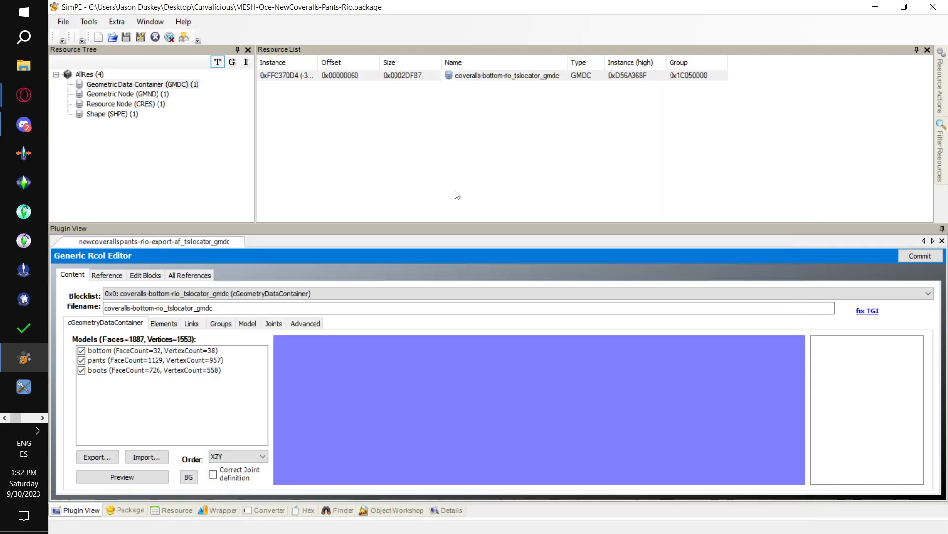
Link the package's 3D ID Referencing File to MESH-Oce-DeeDeeplunge-Rio.package using the Body Mesh Tool's linking stage, and save the package.
left_click(177, 85)
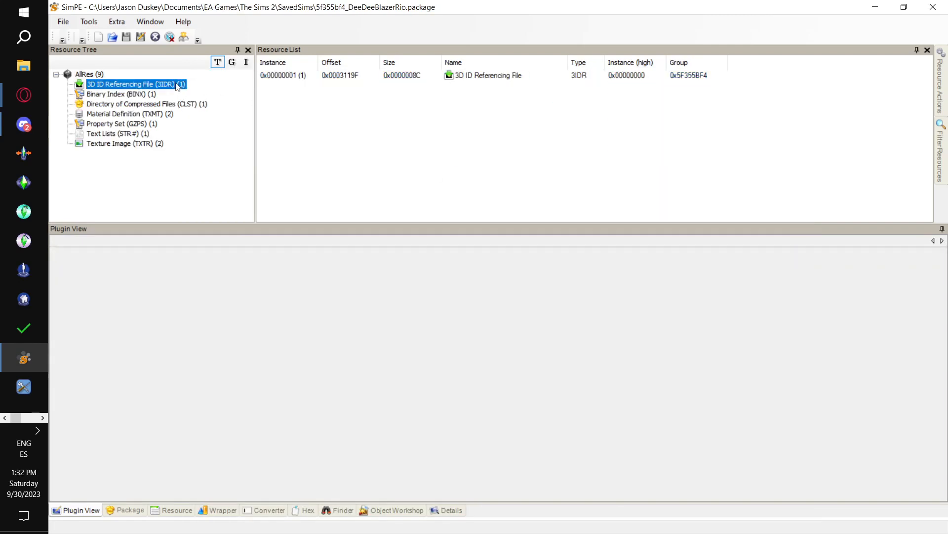
left_click(350, 77)
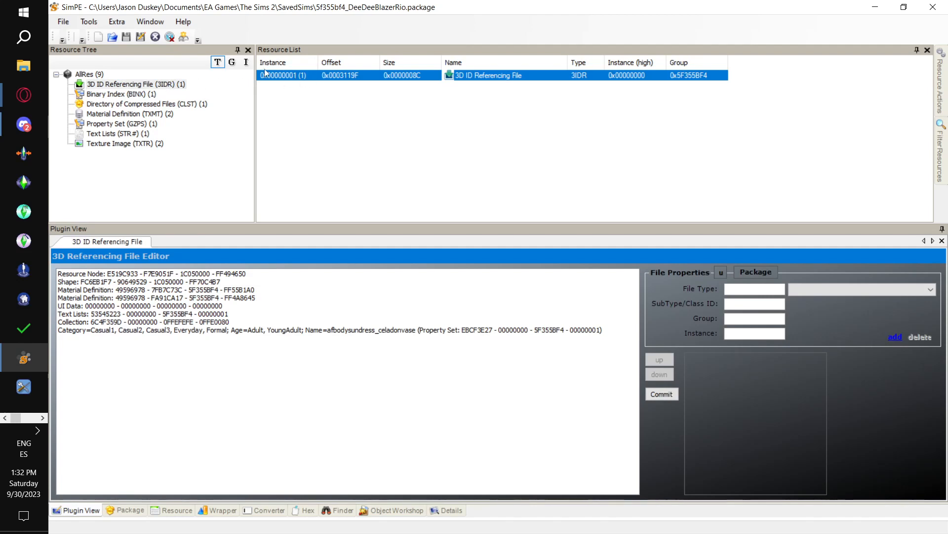
left_click(95, 25)
mouse_move(101, 38)
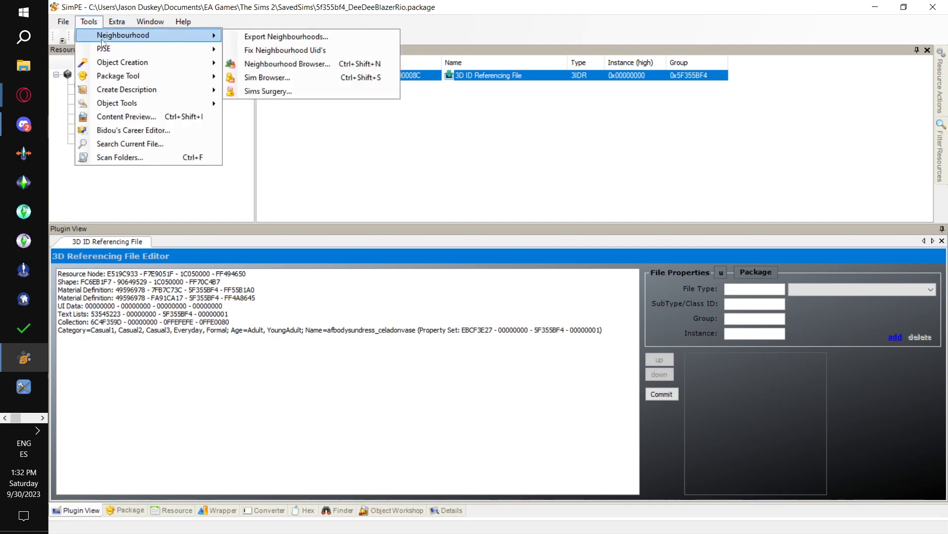
mouse_move(345, 55)
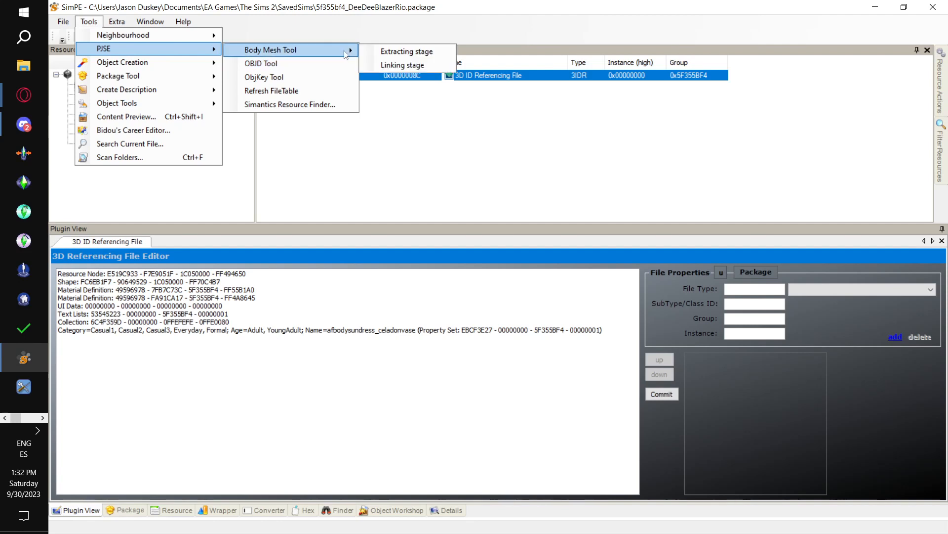
left_click(408, 65)
left_click(543, 321)
left_click(542, 188)
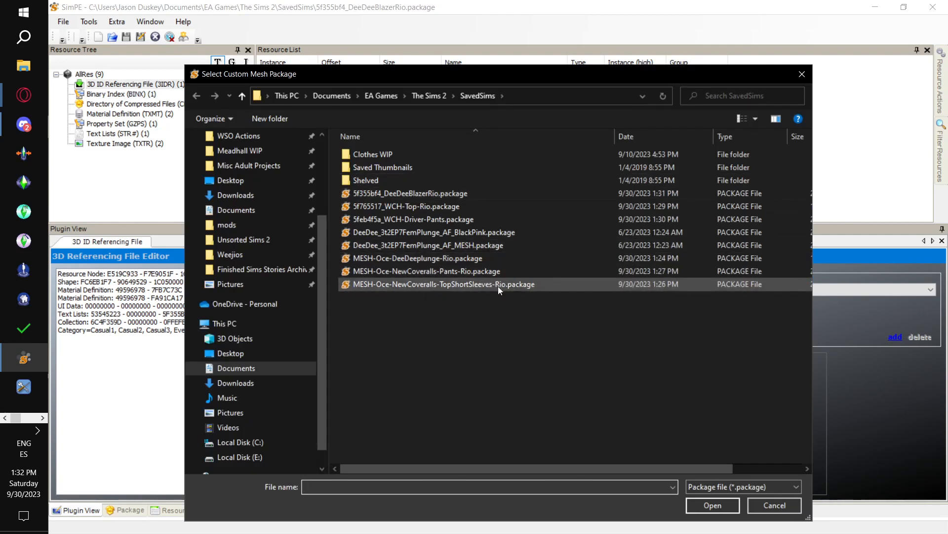
double_click(492, 256)
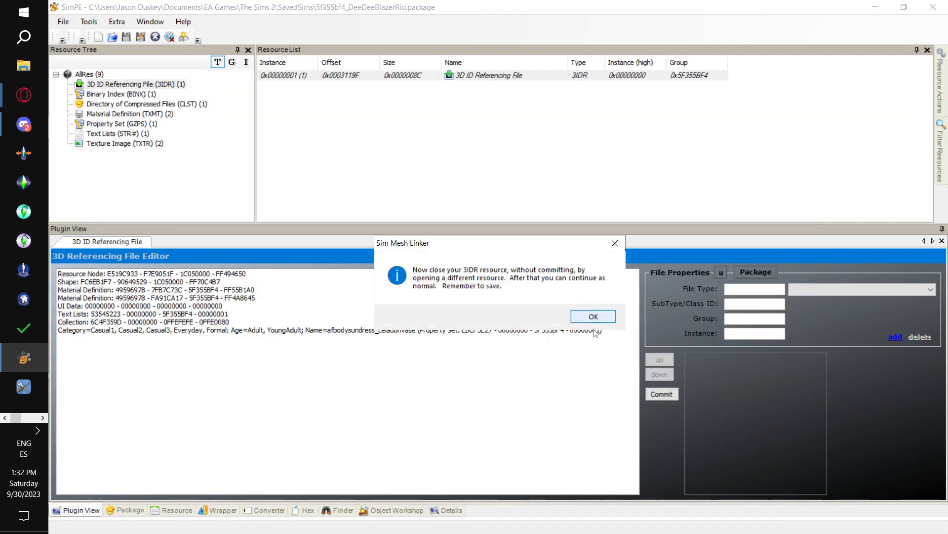
left_click(593, 316)
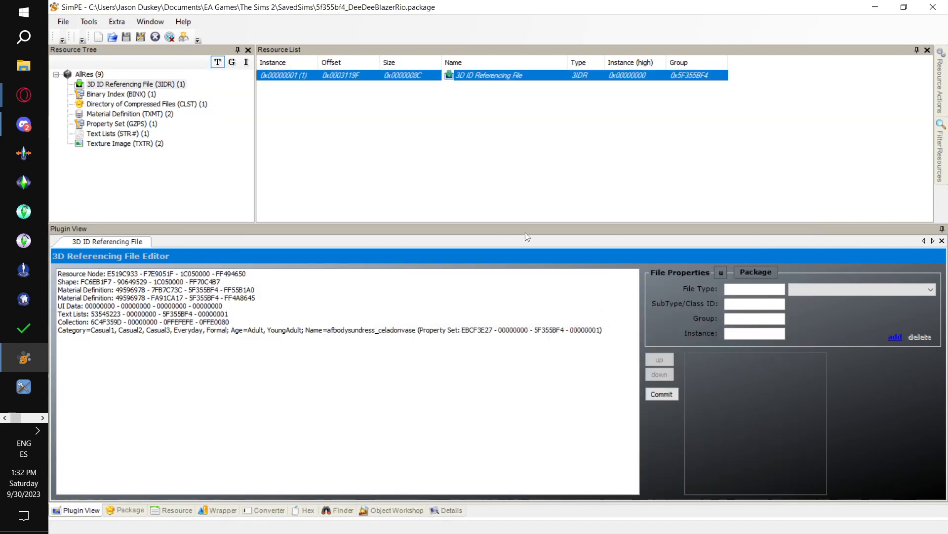
left_click(63, 22)
left_click(81, 89)
Open 5f765517_WCH-Top-Rio.package from the SavedSims folder.
left_click(63, 21)
left_click(74, 45)
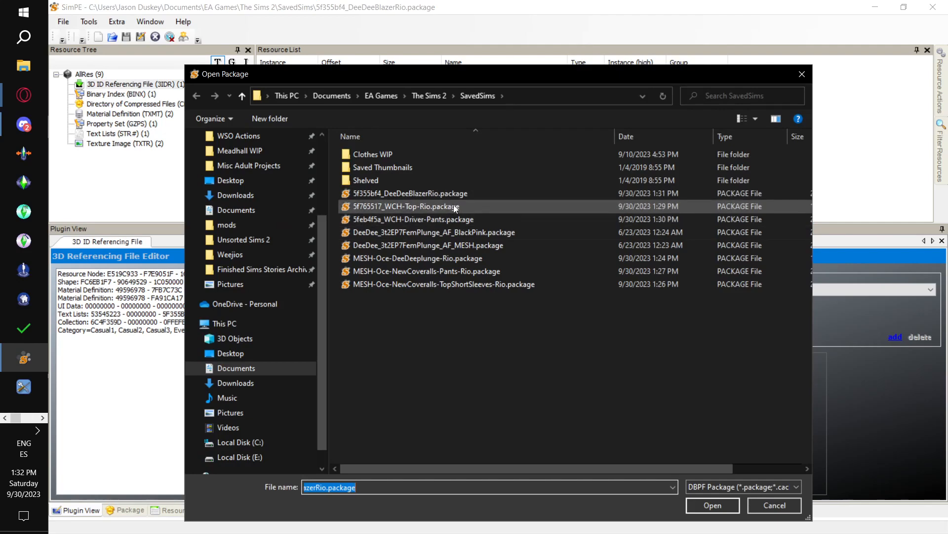
double_click(453, 205)
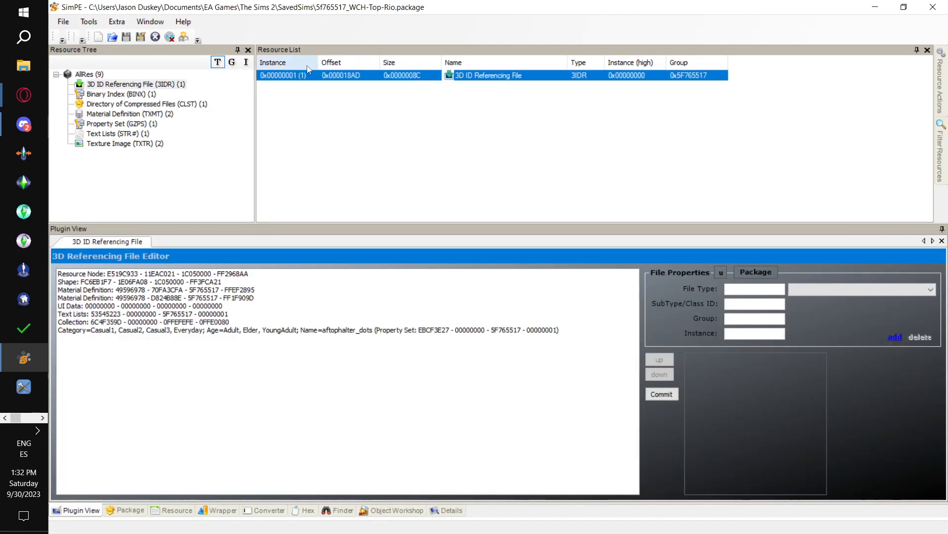
Link the top's 3D ID Referencing File to MESH-Oce-NewCoveralls-TopShortSleeves-Rio.package using the Body Mesh Tool's linking stage, and save the package.
left_click(89, 22)
mouse_move(104, 53)
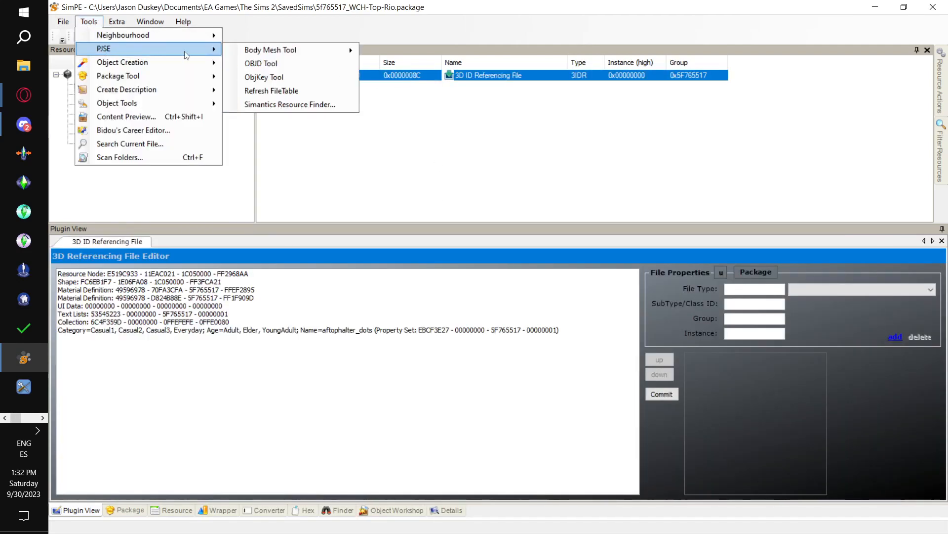
mouse_move(346, 50)
left_click(410, 67)
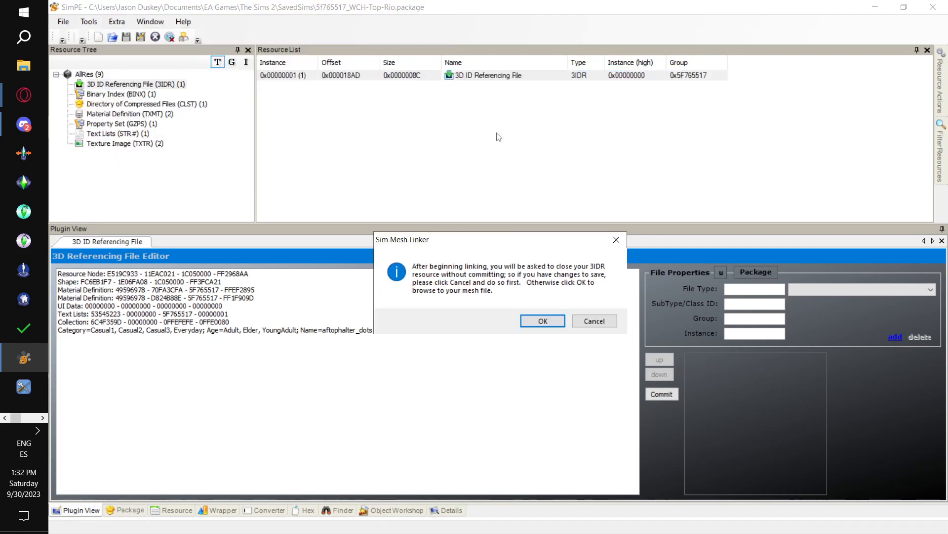
left_click(543, 321)
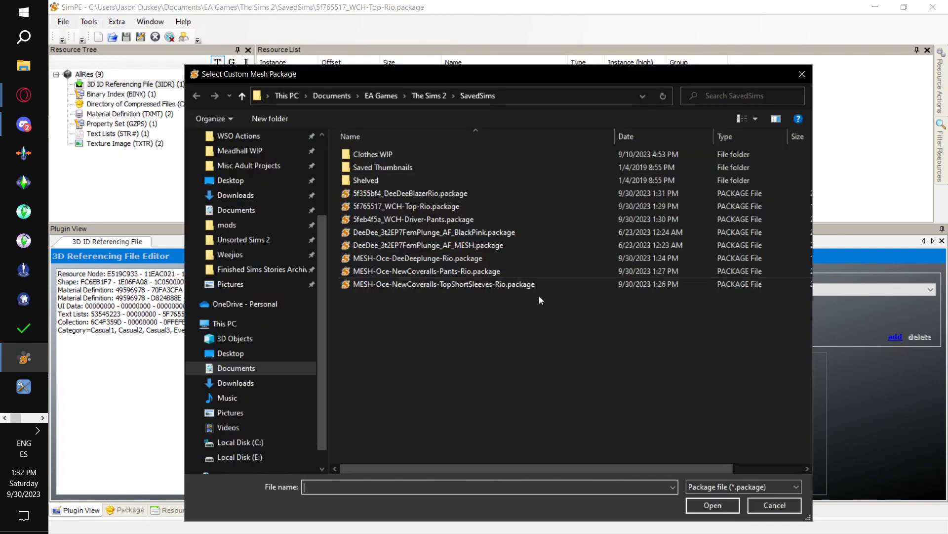
double_click(511, 285)
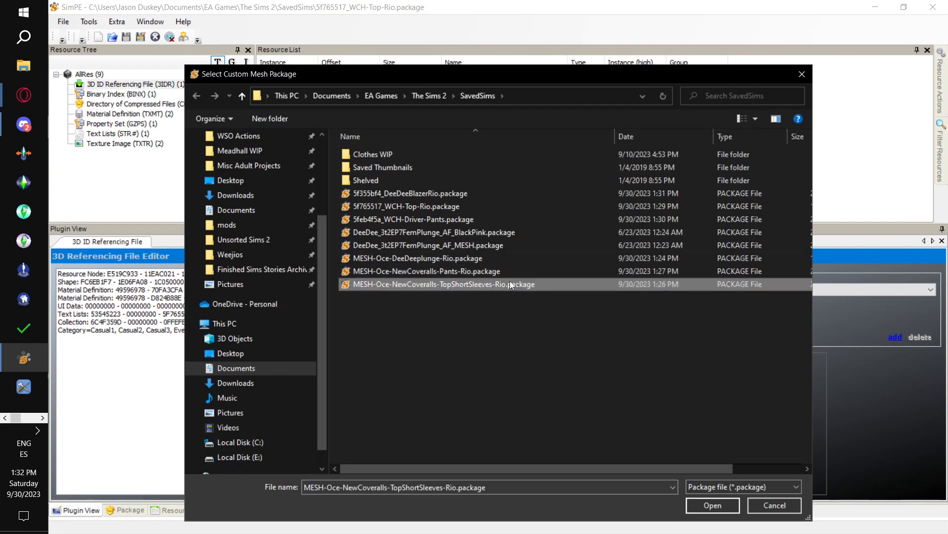
left_click(594, 317)
left_click(64, 22)
left_click(92, 90)
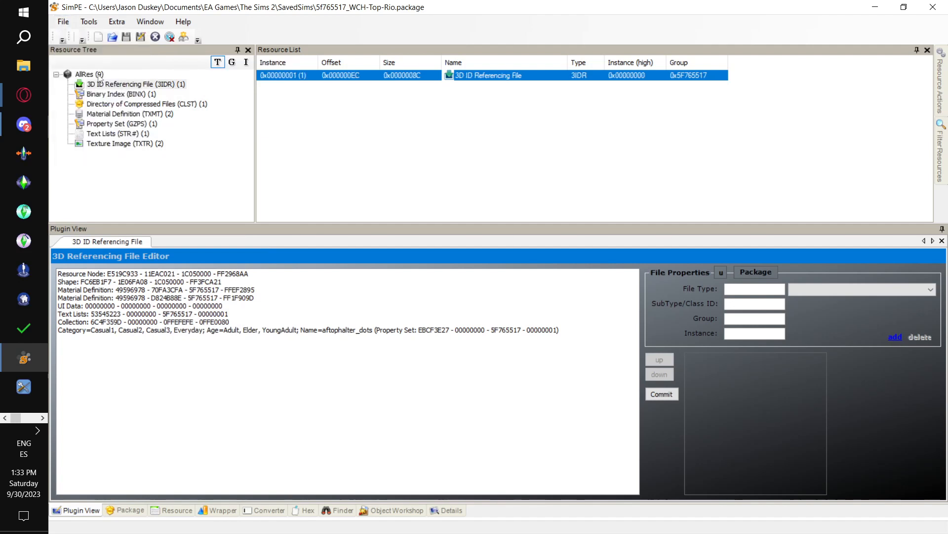
Open 5feb4f5a_WCH-Driver-Pants.package from the SavedSims folder.
left_click(63, 21)
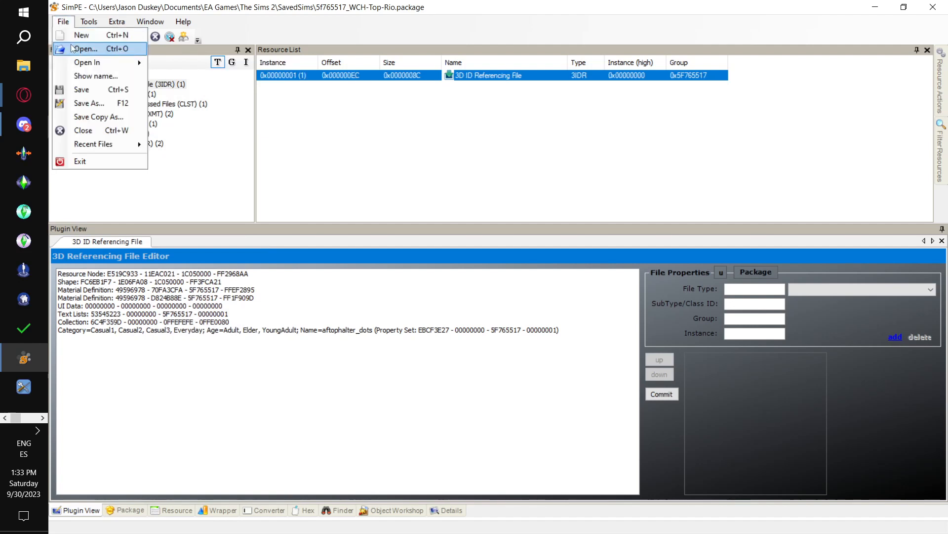
left_click(79, 48)
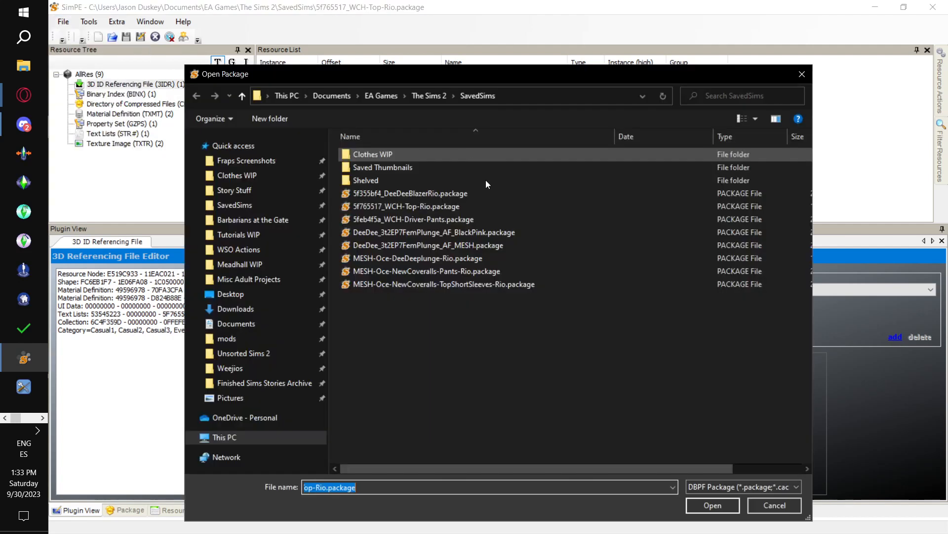
double_click(488, 219)
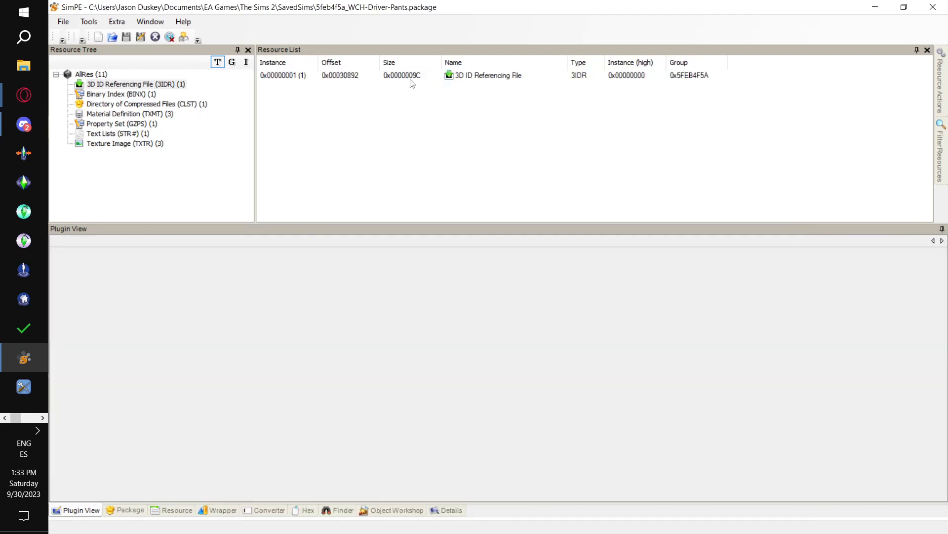
Link the pants' 3D ID Referencing File to MESH-Oce-NewCoveralls-Pants-Rio.package using the Body Mesh Tool's linking stage, and save the package.
left_click(167, 85)
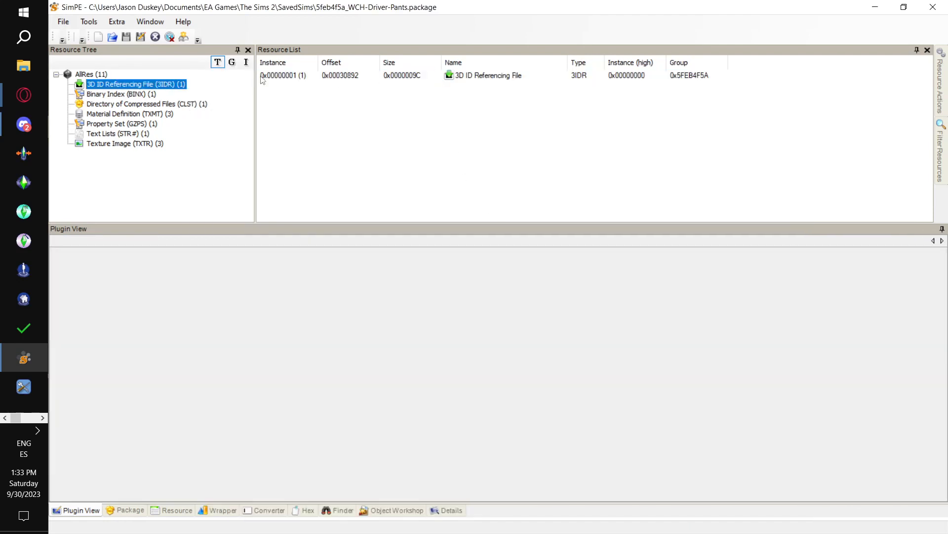
left_click(285, 77)
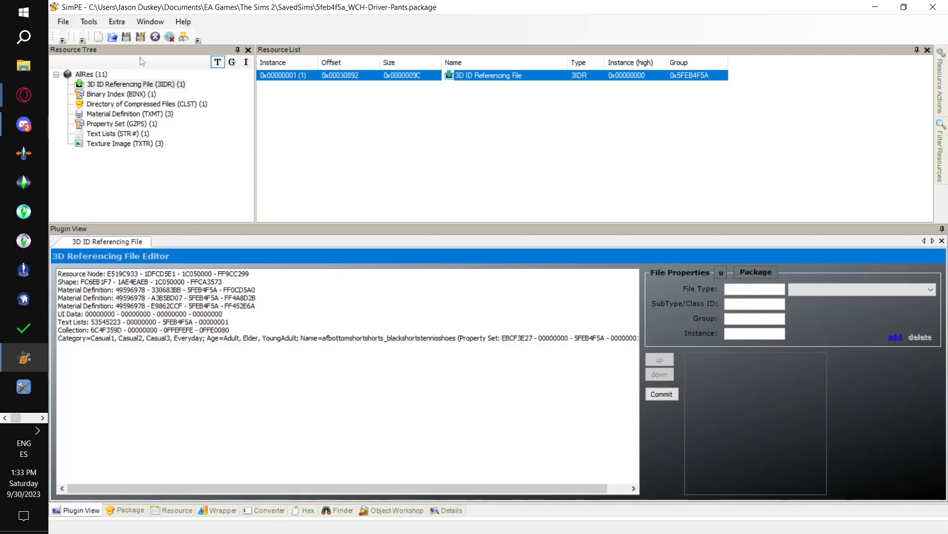
left_click(89, 22)
mouse_move(113, 50)
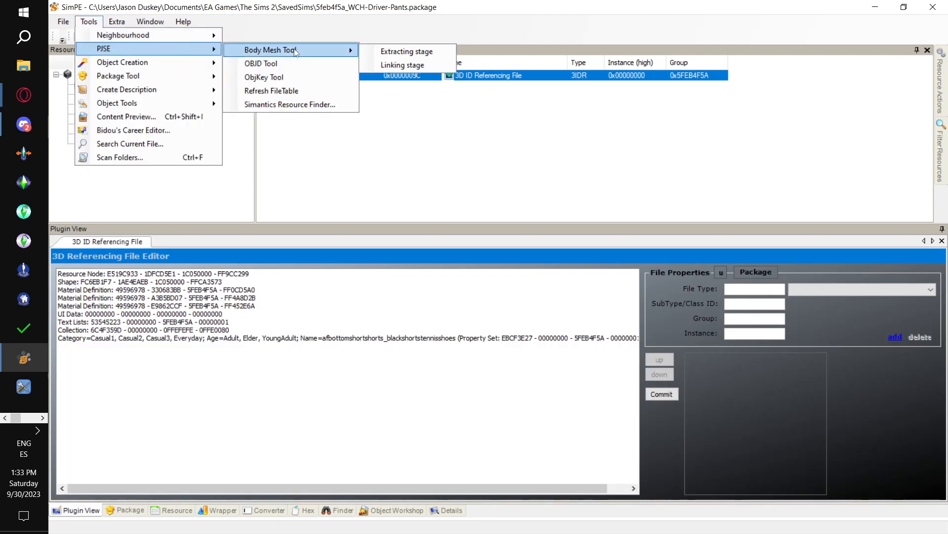
left_click(415, 66)
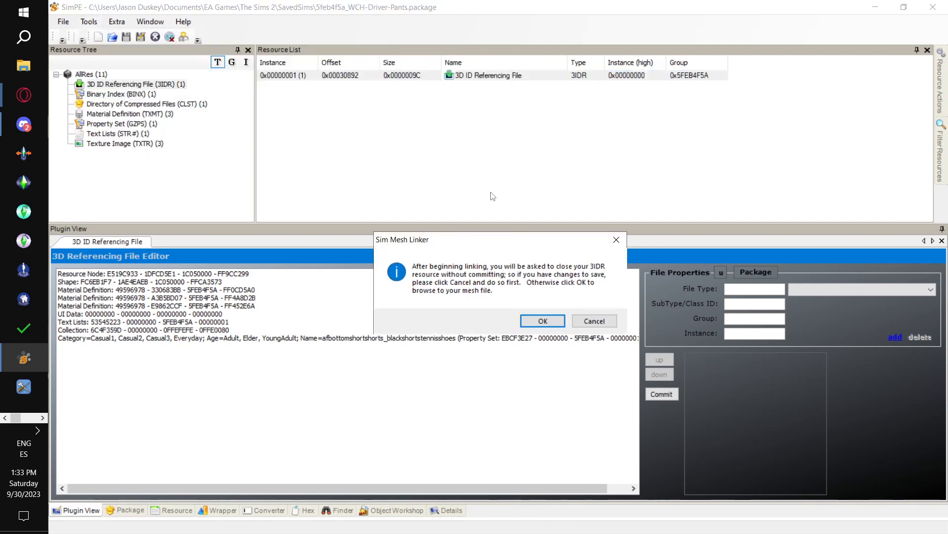
left_click_drag(545, 238, 572, 126)
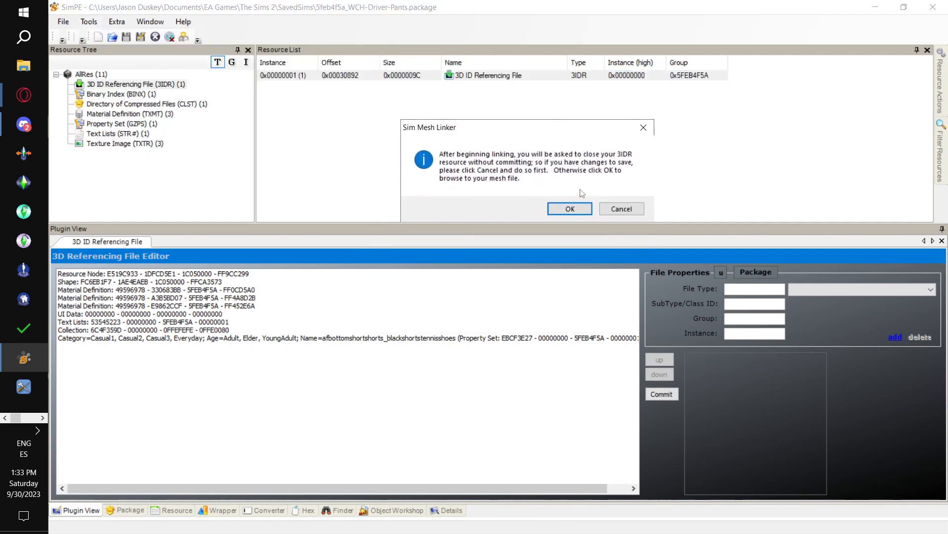
left_click(570, 208)
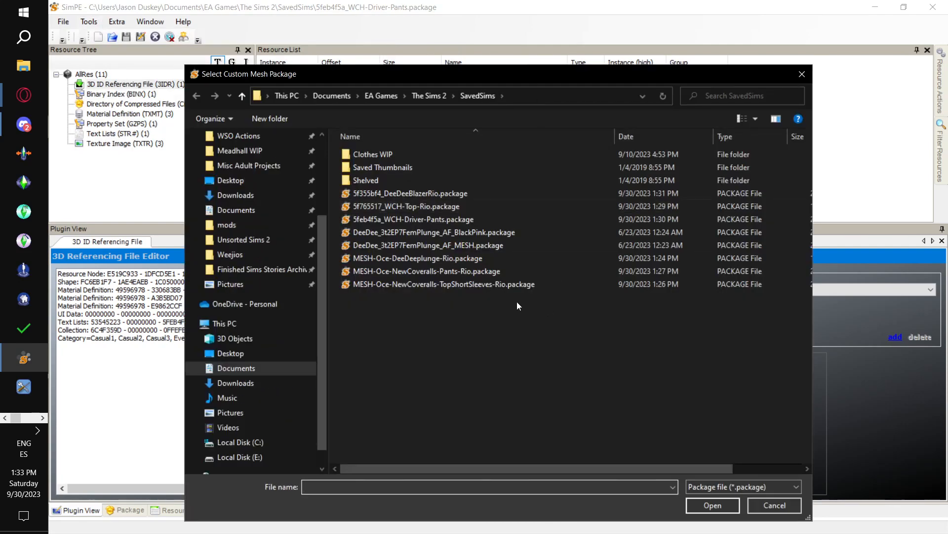
left_click(509, 271)
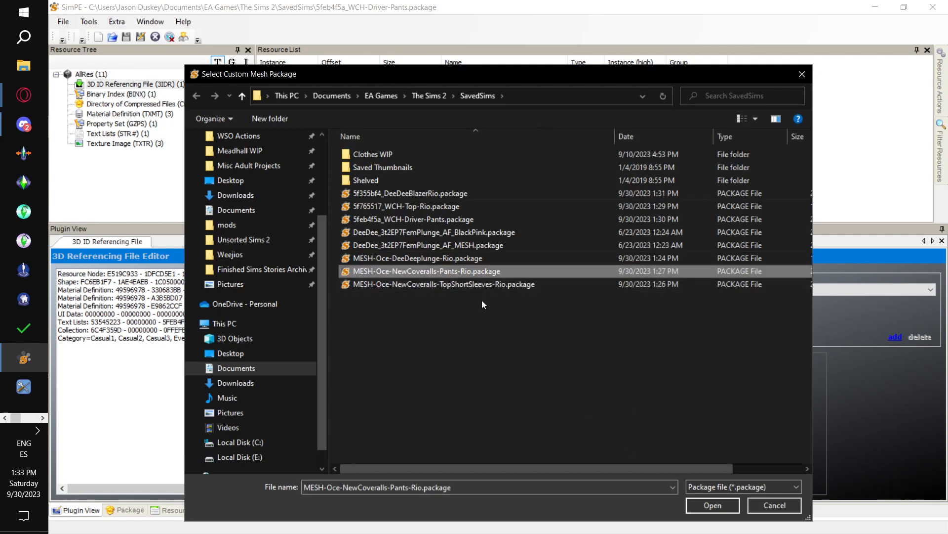
left_click(711, 506)
left_click(587, 316)
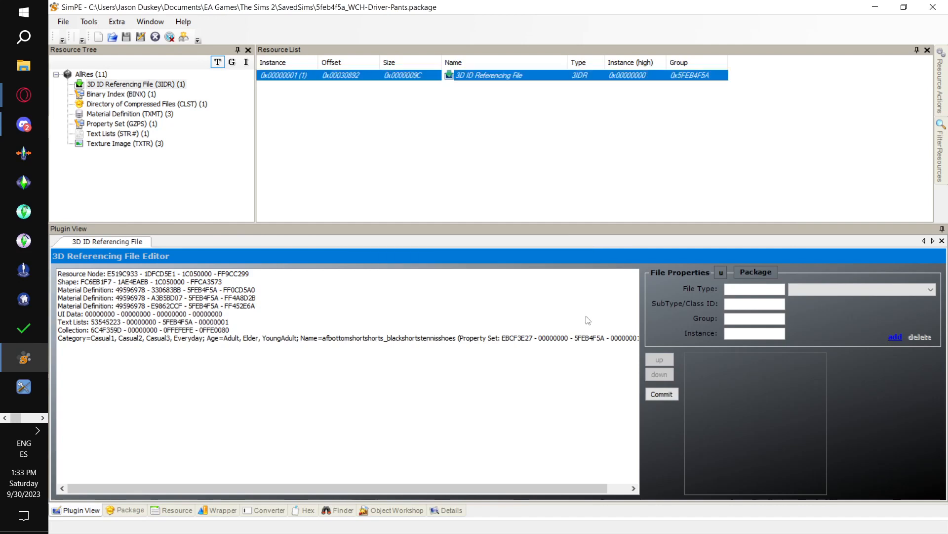
left_click(63, 21)
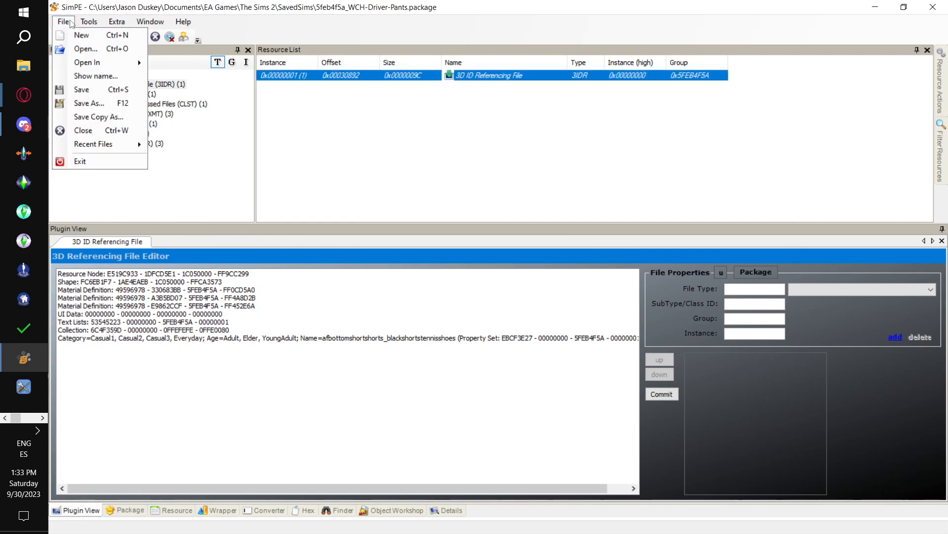
left_click(98, 90)
Switch to The Sims 2 and use the folded clothes to change the active Sim into her everyday outfit, followed by her formal outfit.
left_click(23, 124)
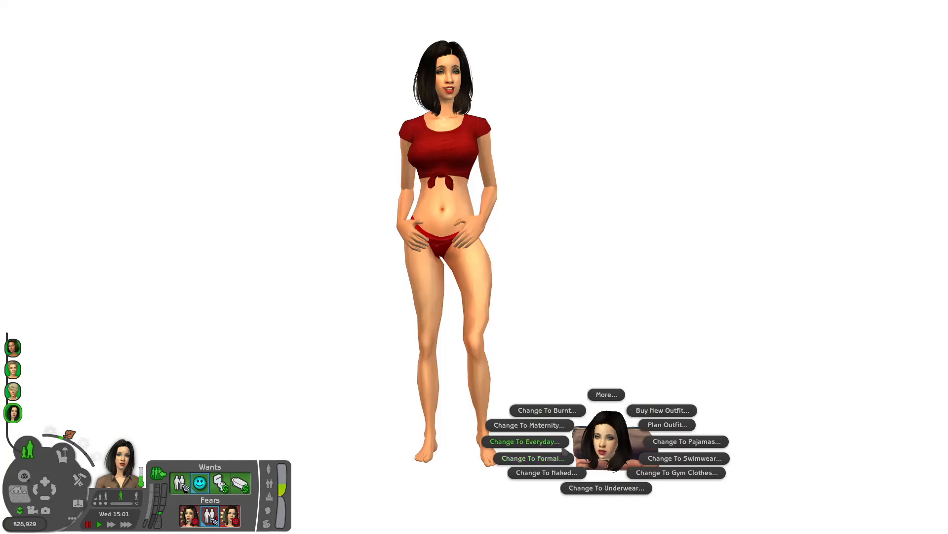
left_click(532, 444)
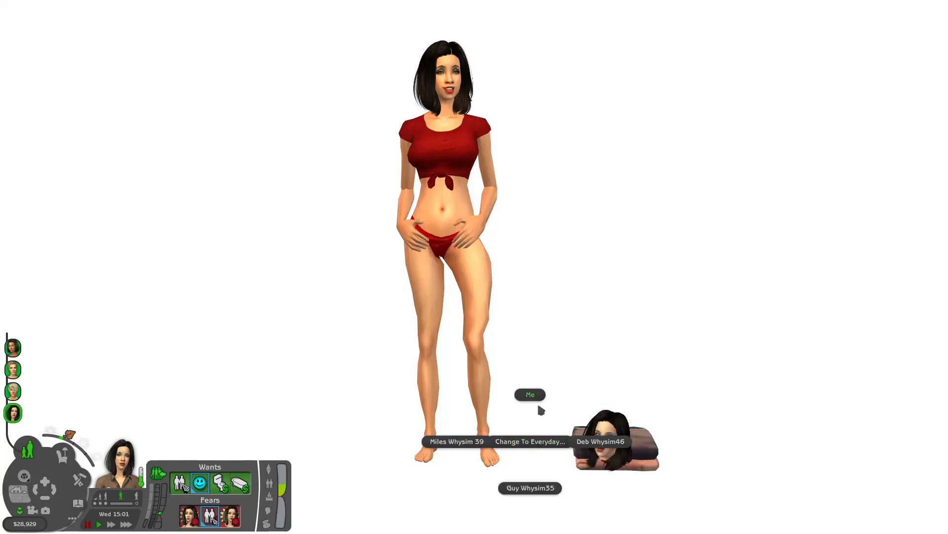
left_click(531, 394)
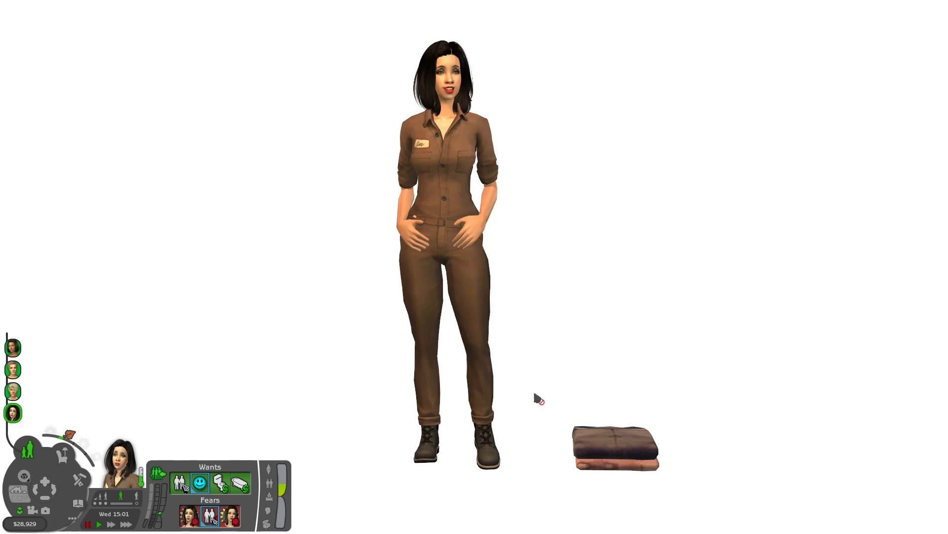
left_click(613, 446)
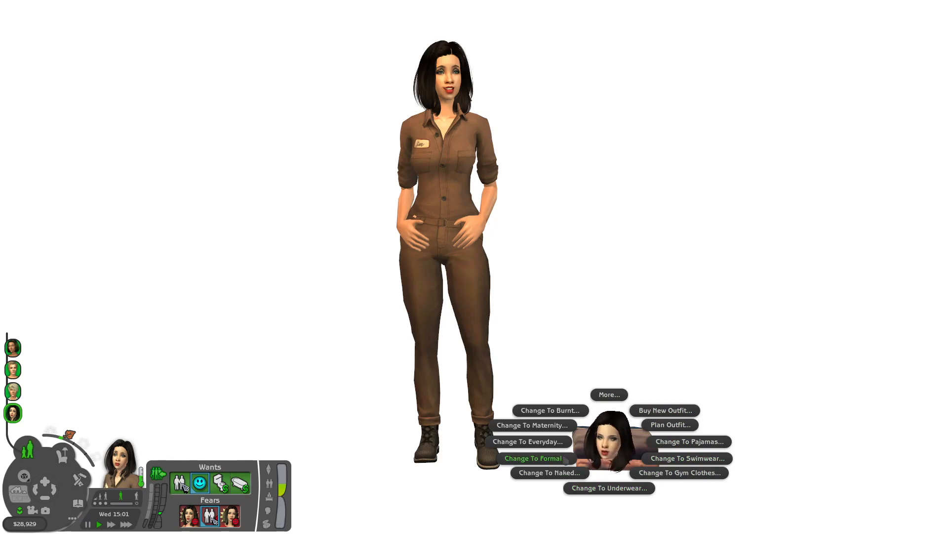
left_click(565, 459)
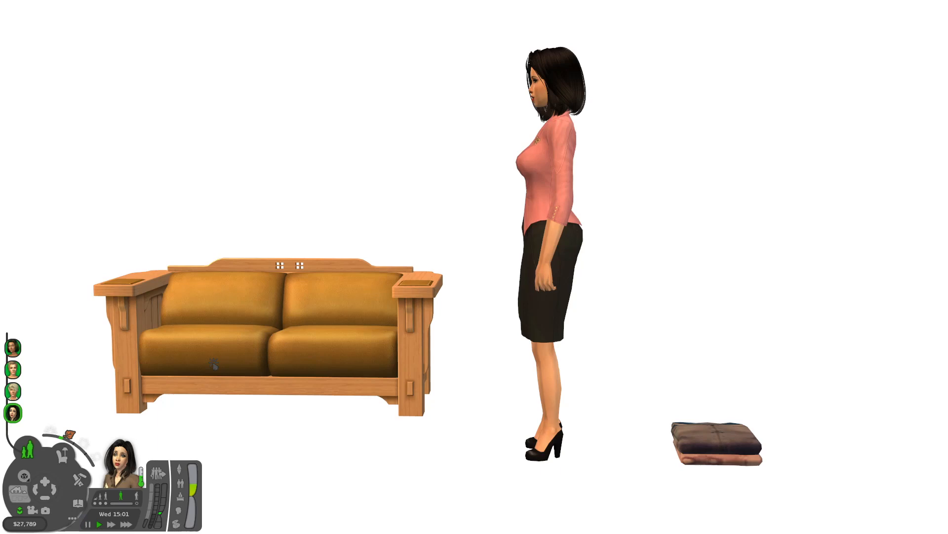
Slow down the game's animations by entering the cheat slowMotion 4.
key("ctrl+shift+c")
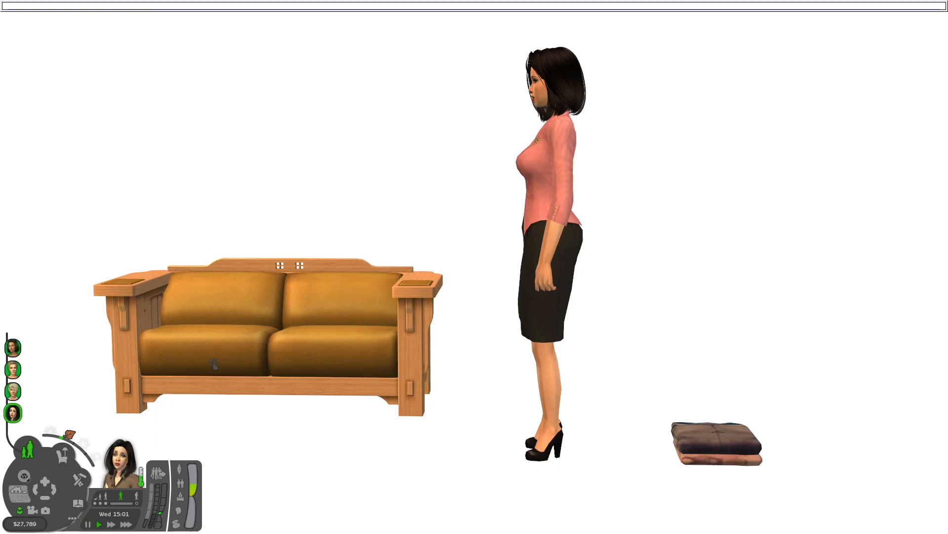
type("slowMotion 4")
key("Return")
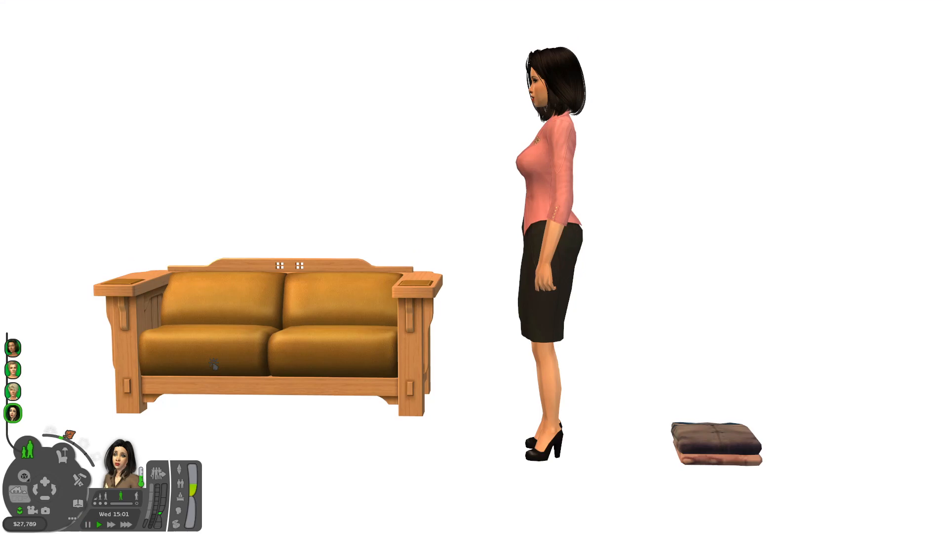
Have the Sim play on the sofa, run the game, and pause it while she is in mid-jump.
left_click(345, 361)
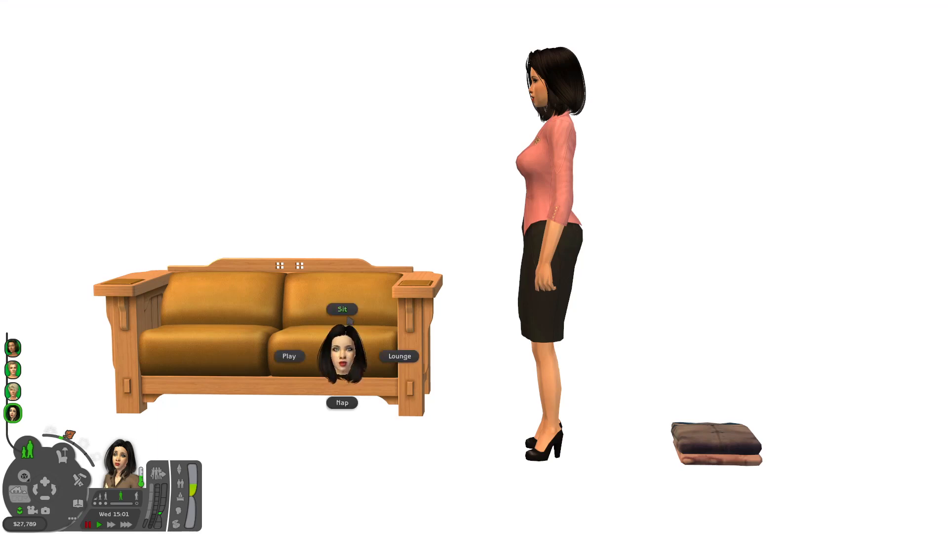
left_click(292, 355)
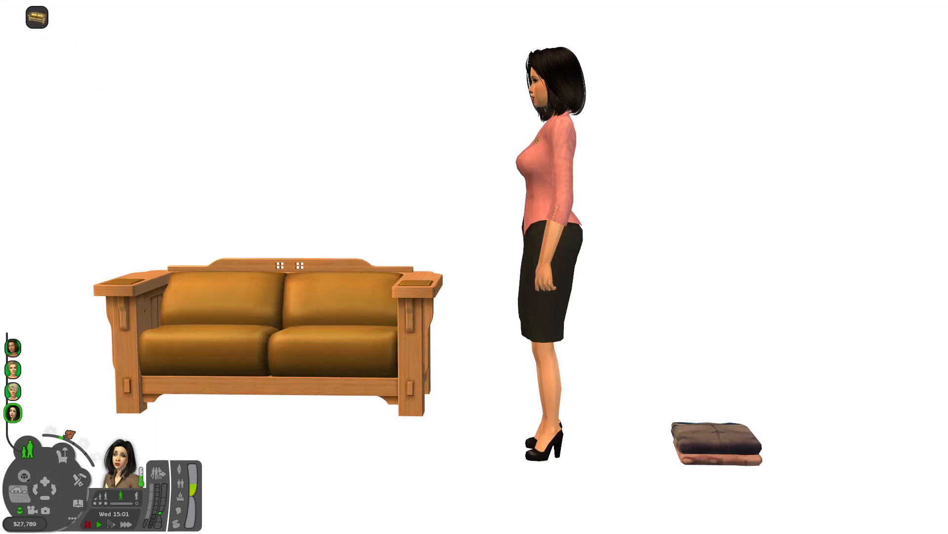
left_click(99, 525)
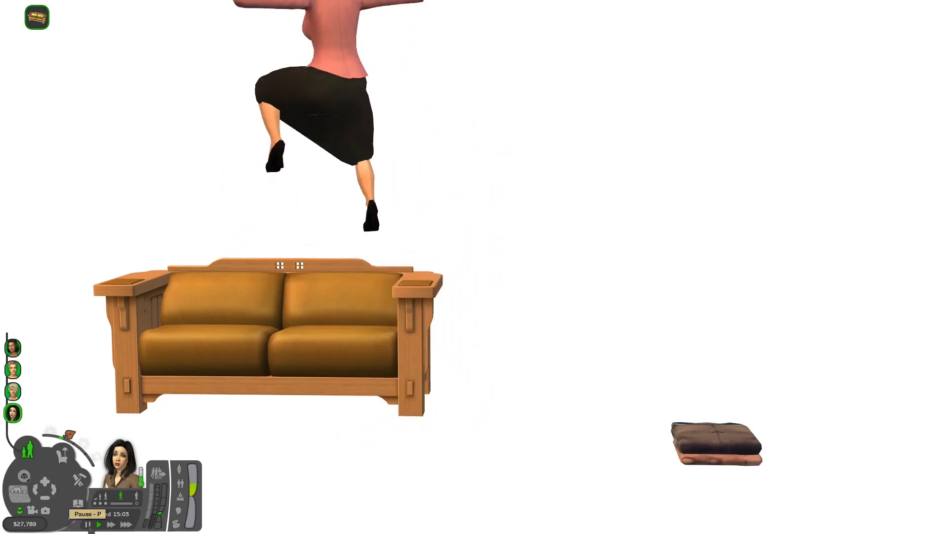
left_click(89, 525)
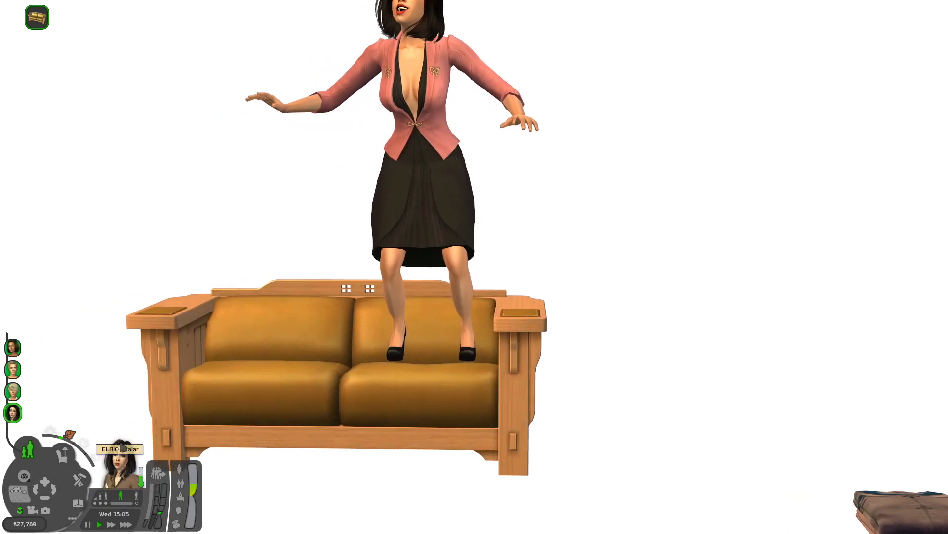
scroll(116, 468, "down", 3)
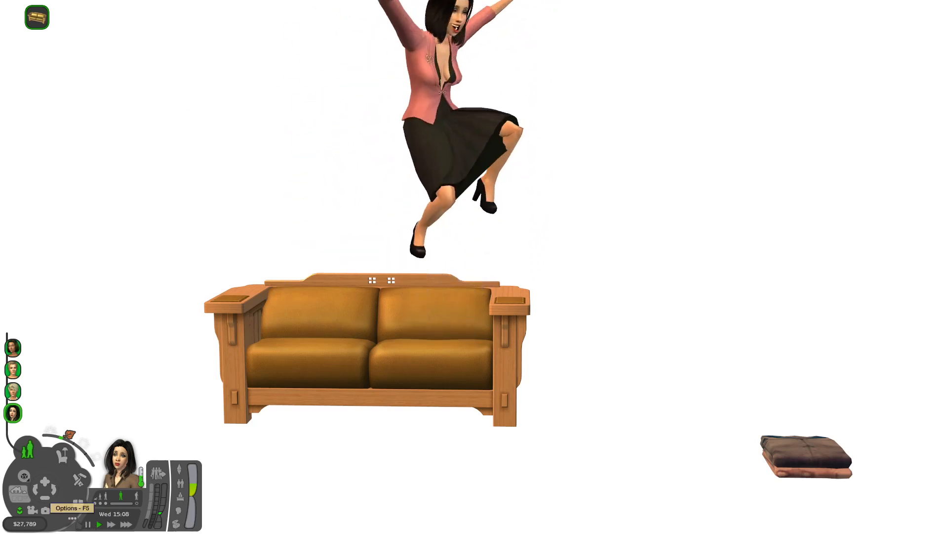
key("p")
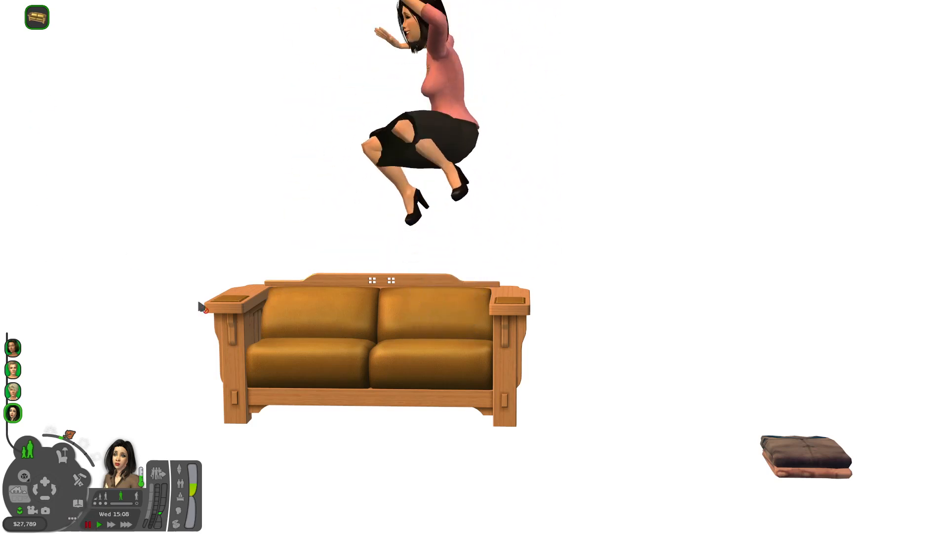
Compare the outfits in the mid-jump pose by changing the Sim into everyday clothes and back into formal wear.
left_click(795, 447)
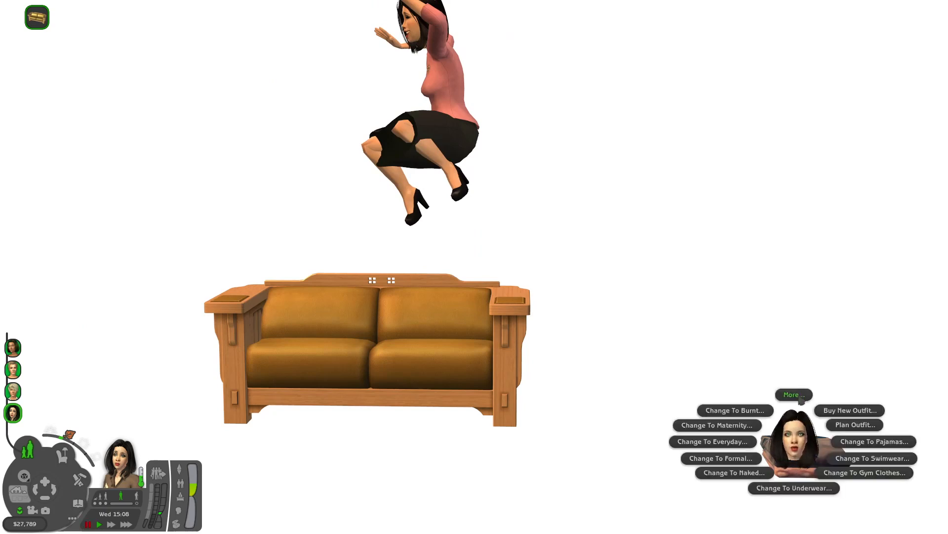
left_click(720, 445)
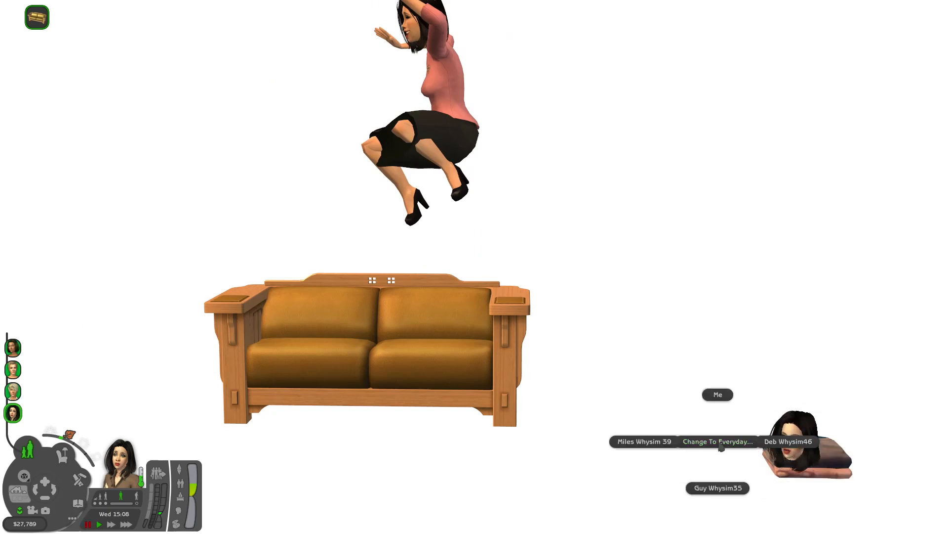
left_click(718, 394)
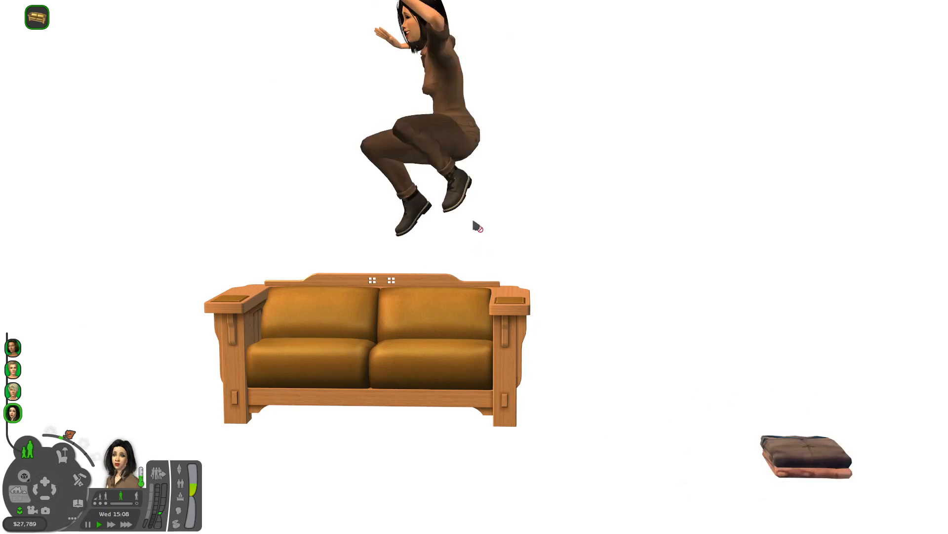
left_click(801, 442)
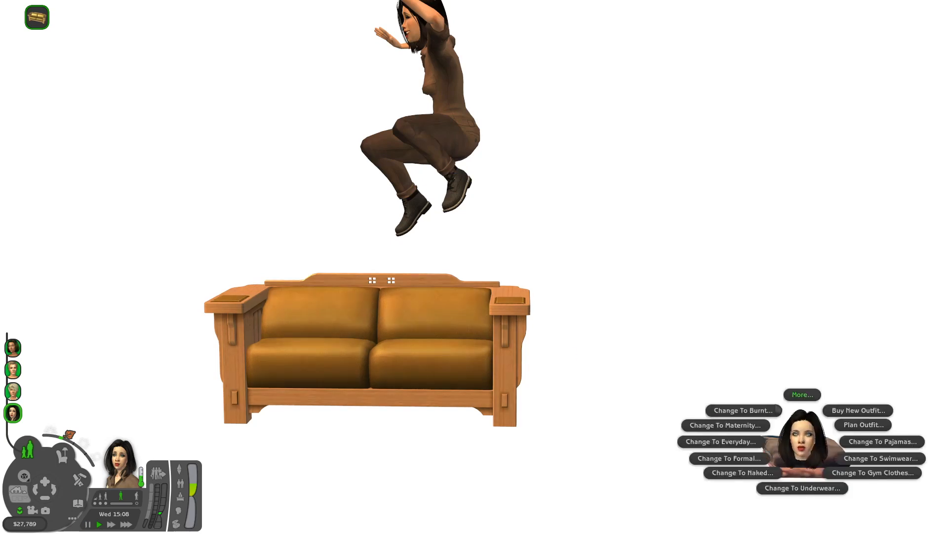
left_click(729, 458)
left_click(735, 409)
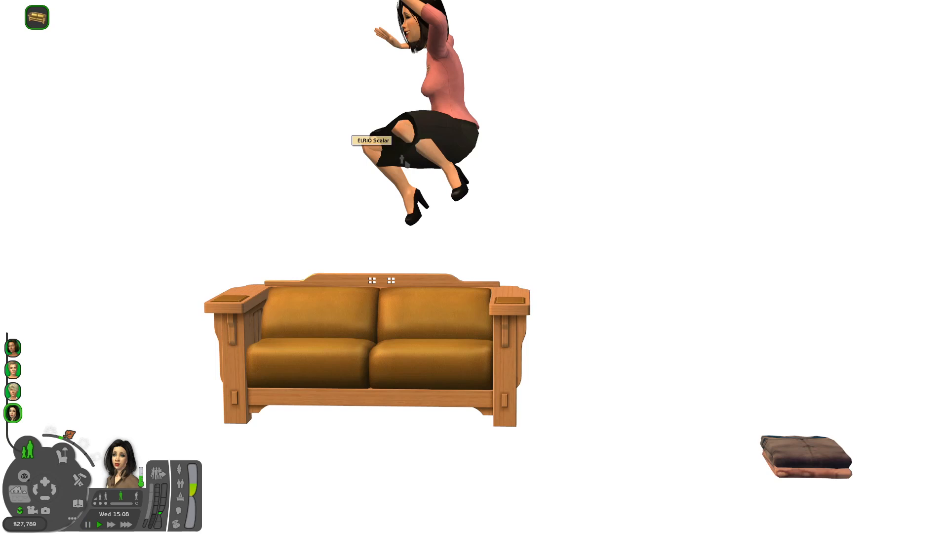
Change the Sim back into her everyday coveralls and examine the mesh around the chest and waist while she plays on the sofa.
left_click(788, 449)
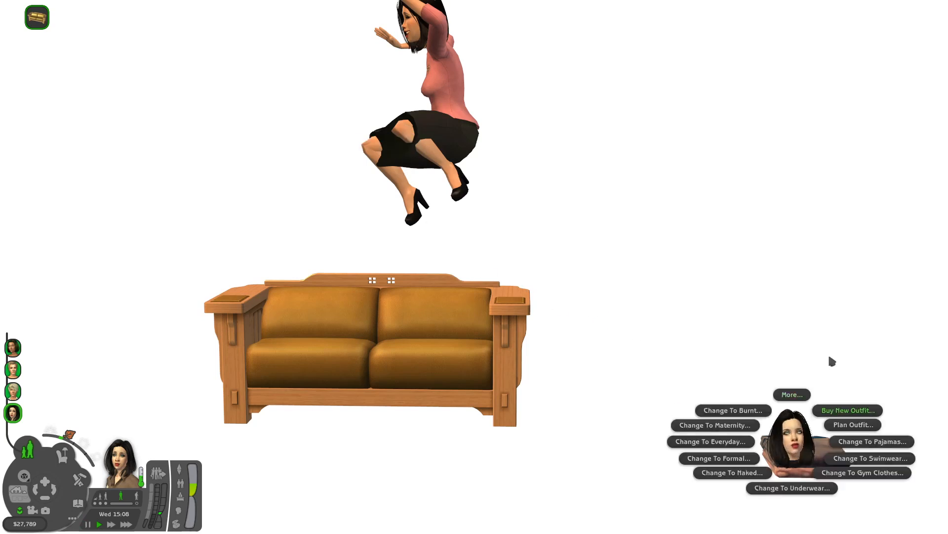
left_click(743, 444)
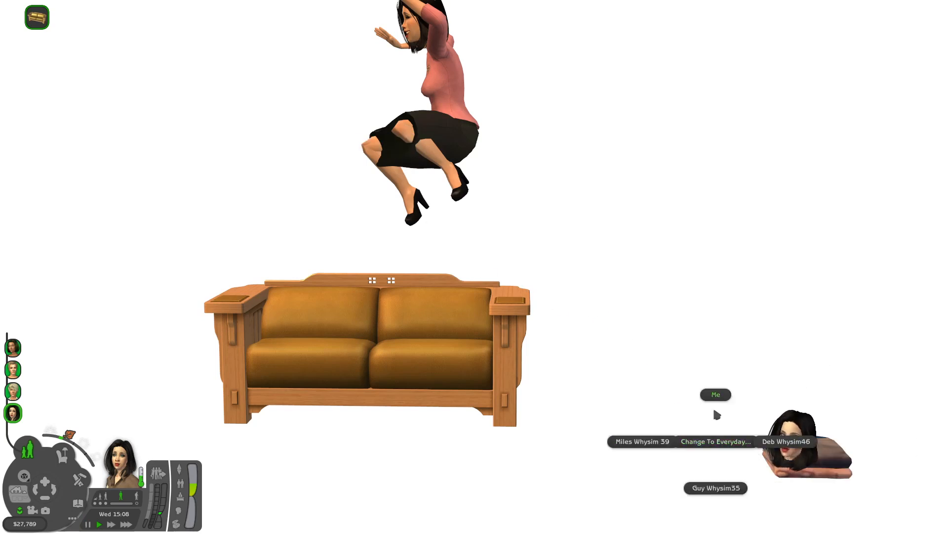
left_click(715, 395)
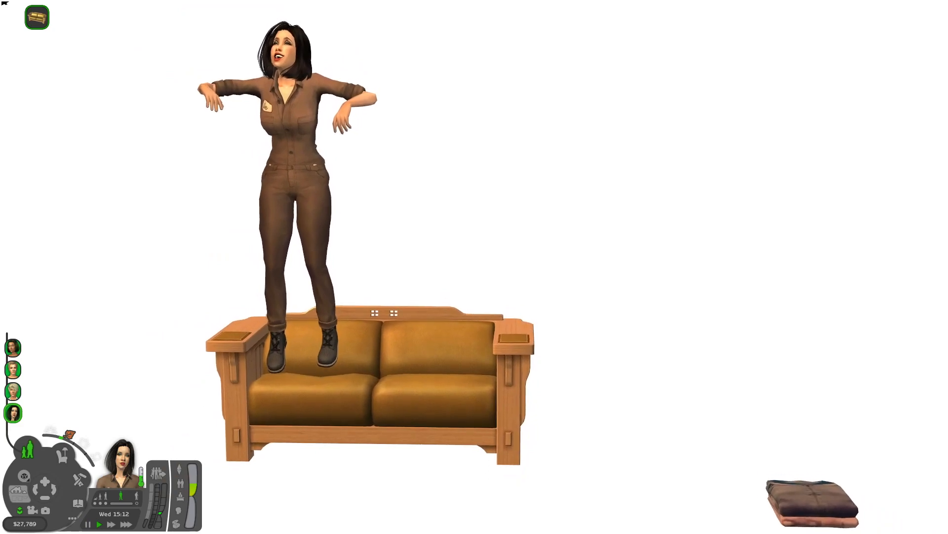
scroll(48, 85, "up", 4)
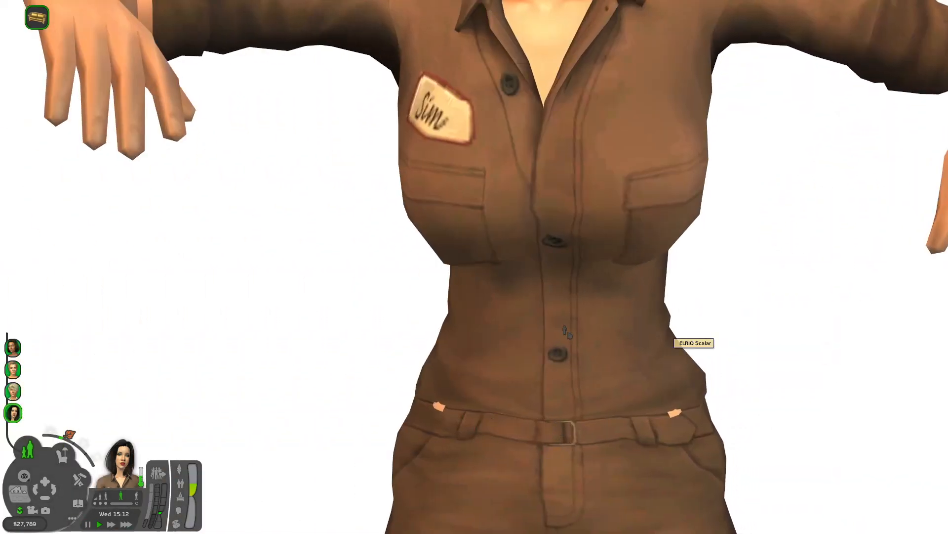
scroll(566, 332, "down", 4)
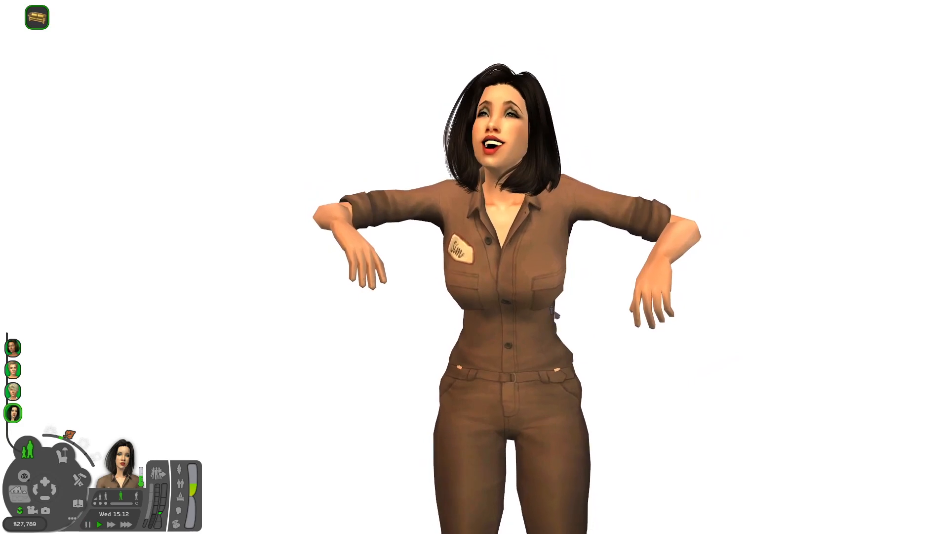
Alternately run and pause the sofa jump, inspecting how the coveralls deform at the shoulders, chest and waist in different poses.
key("p")
left_click(99, 525)
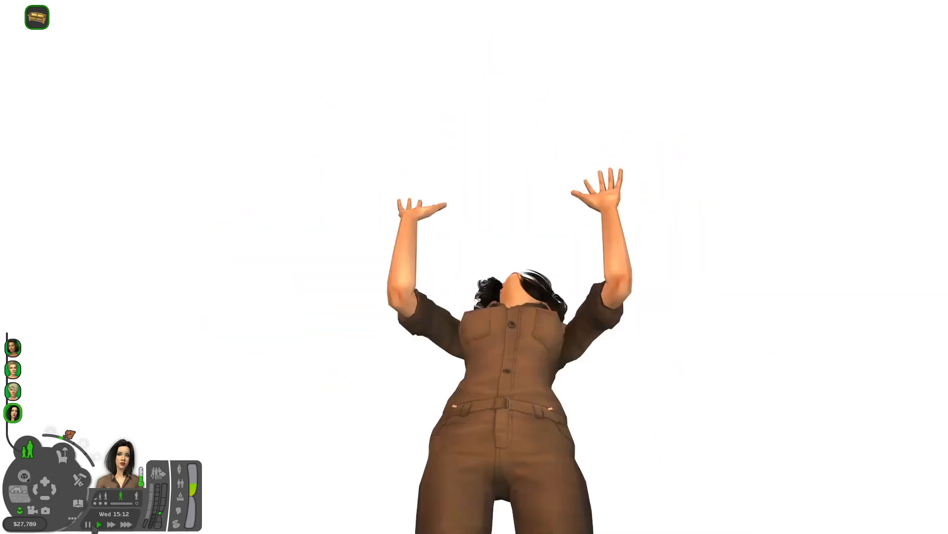
left_click(90, 525)
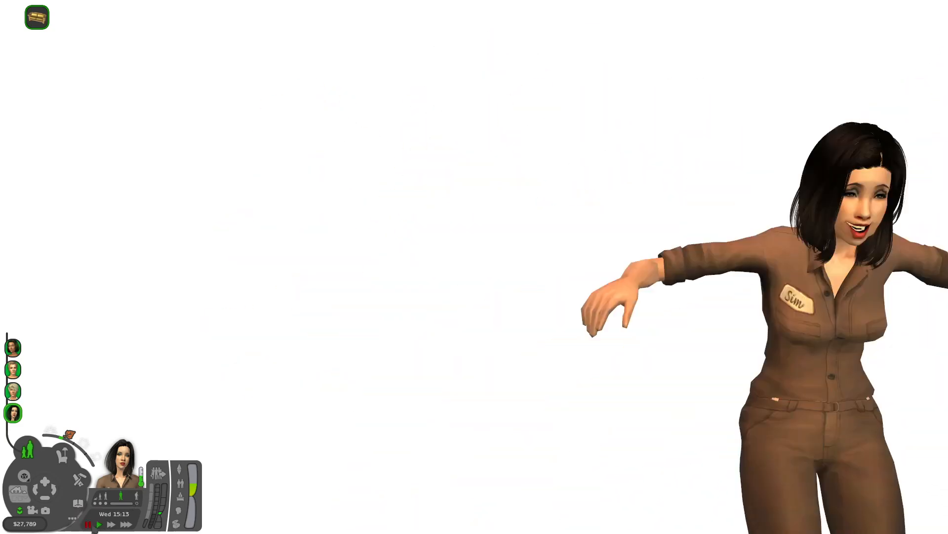
mouse_move(943, 291)
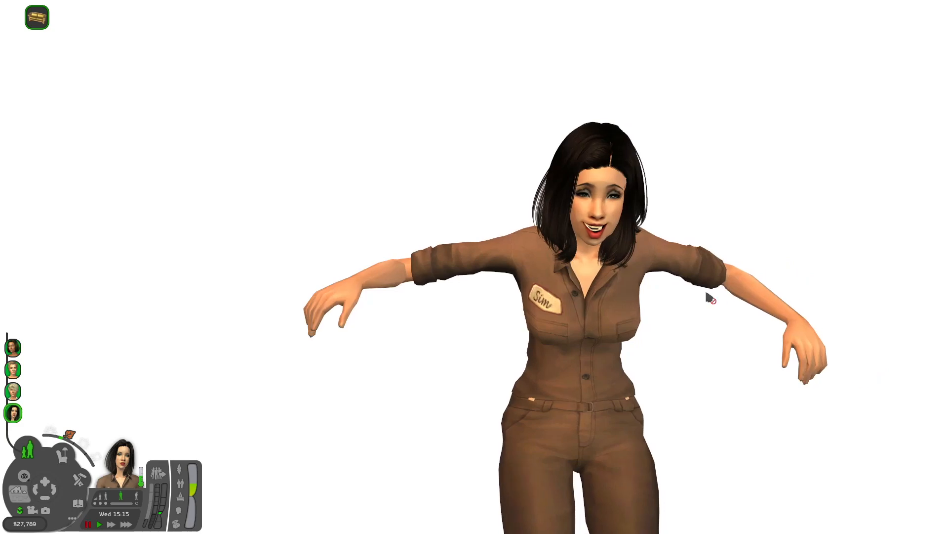
scroll(706, 294, "up", 5)
scroll(707, 294, "down", 5)
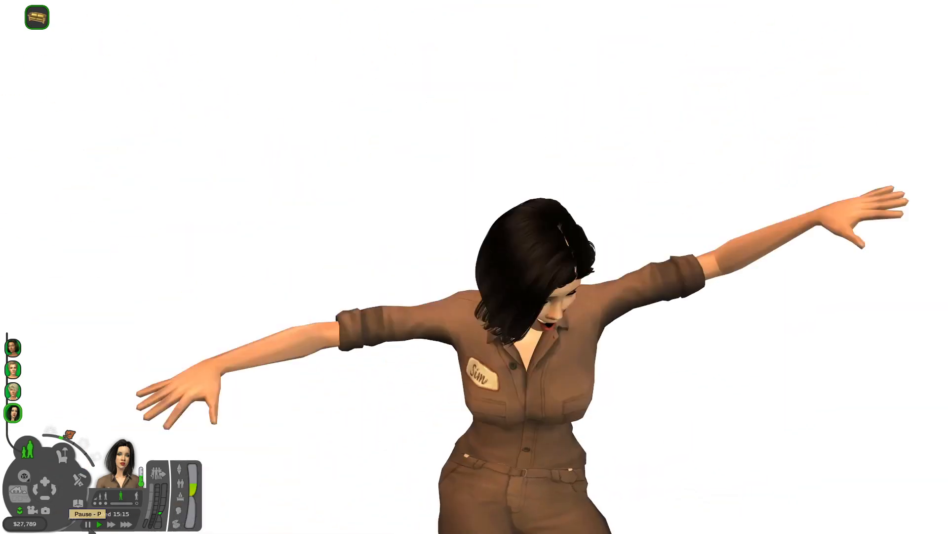
scroll(292, 385, "down", 3)
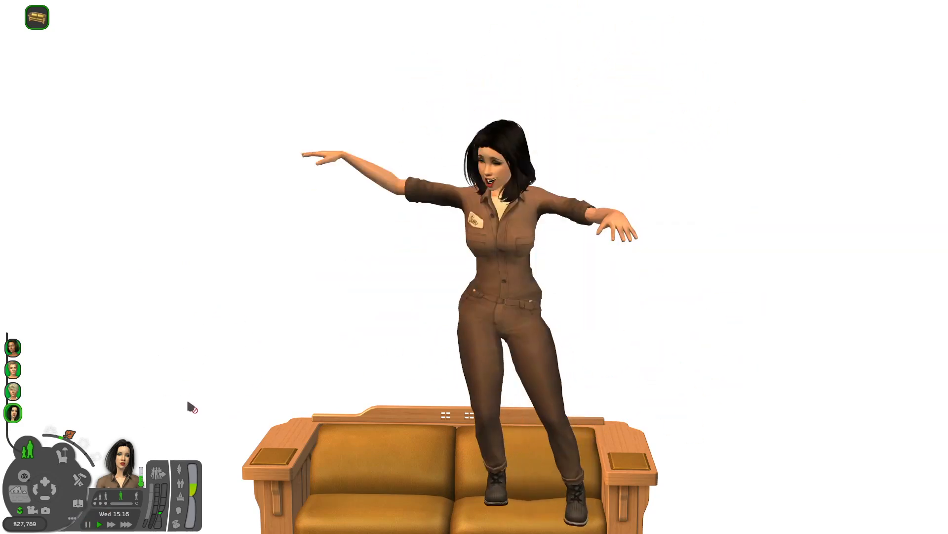
Pause the game and quit it, saving the lot before leaving.
key("p")
left_click(73, 518)
left_click(124, 512)
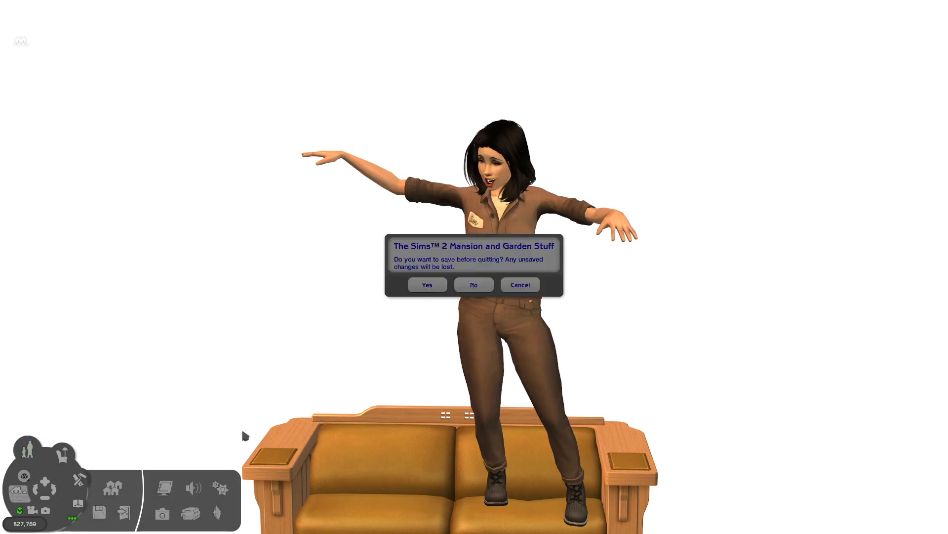
left_click(428, 285)
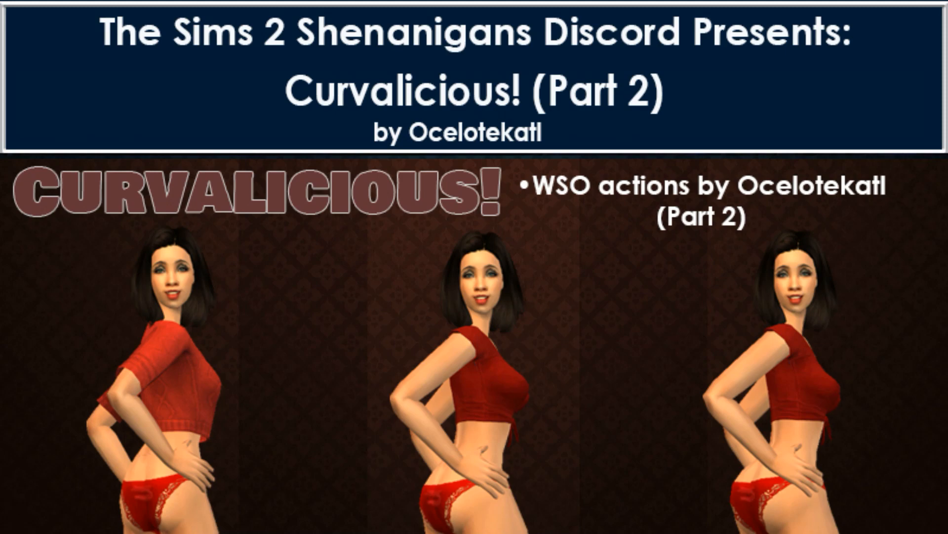